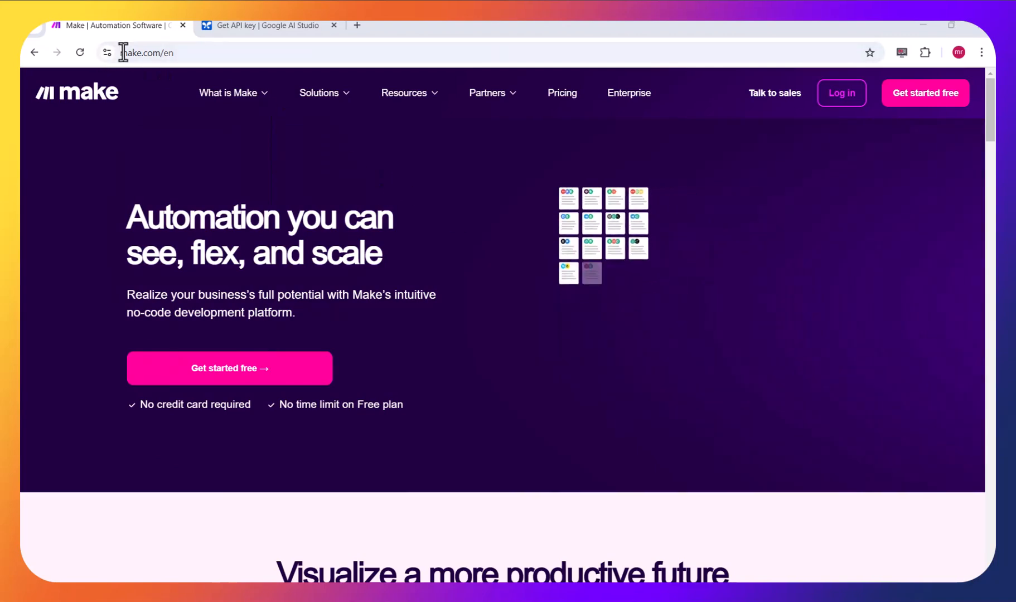
- Sign in to the Make account with Google from the make.com website
click(127, 52)
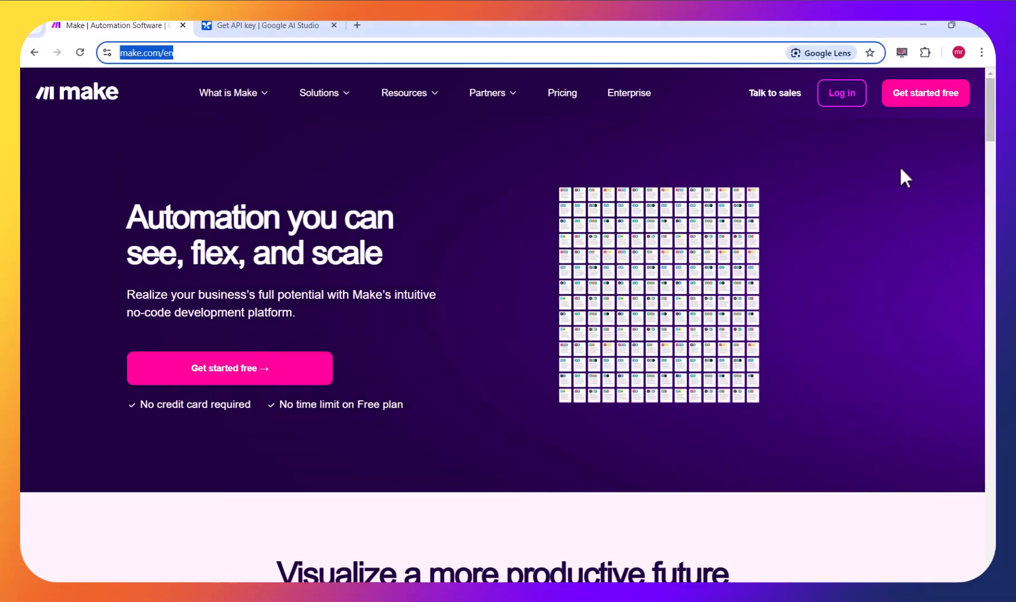
click(848, 100)
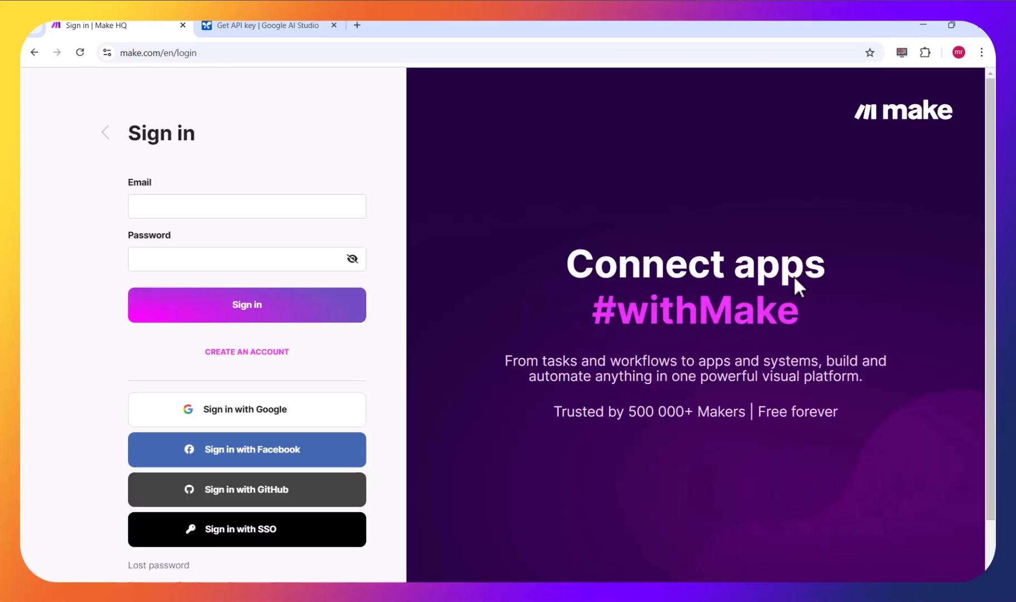
click(250, 412)
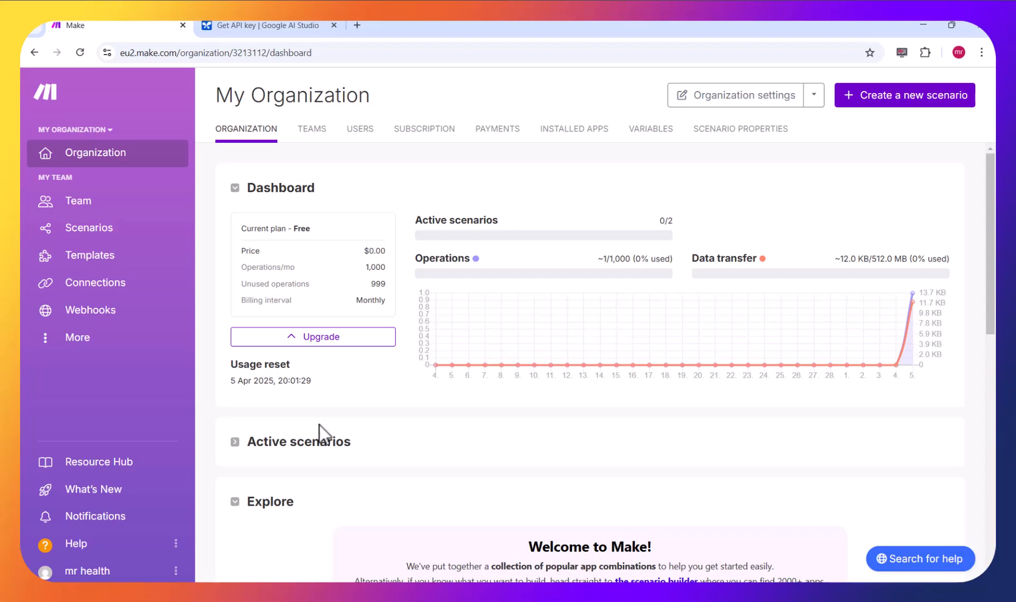
- Create a new scenario from the team's scenario list and move its empty starting module toward the canvas's left side
scroll(403, 443, down, 1)
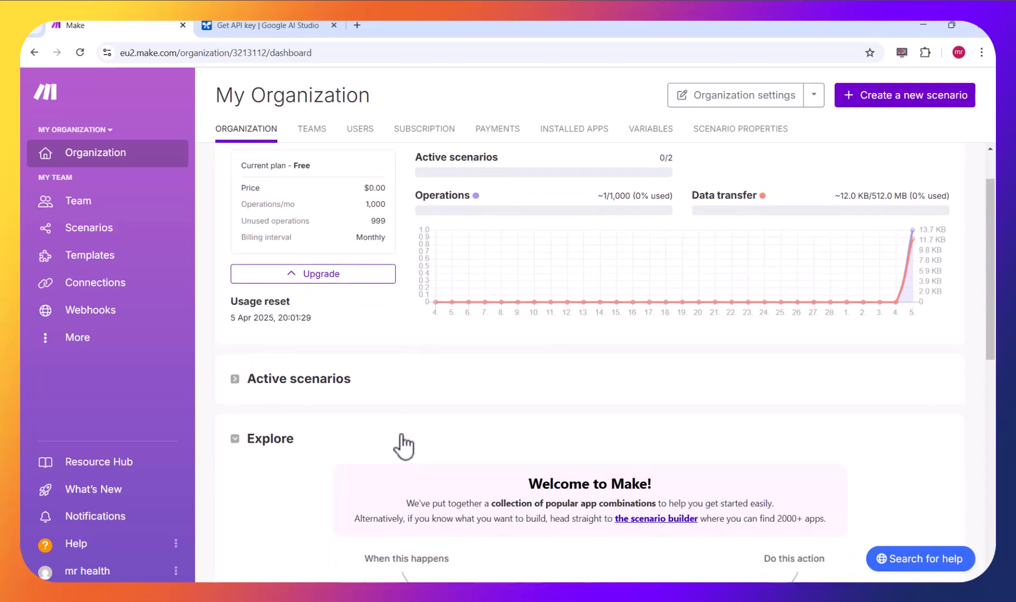
scroll(406, 447, up, 1)
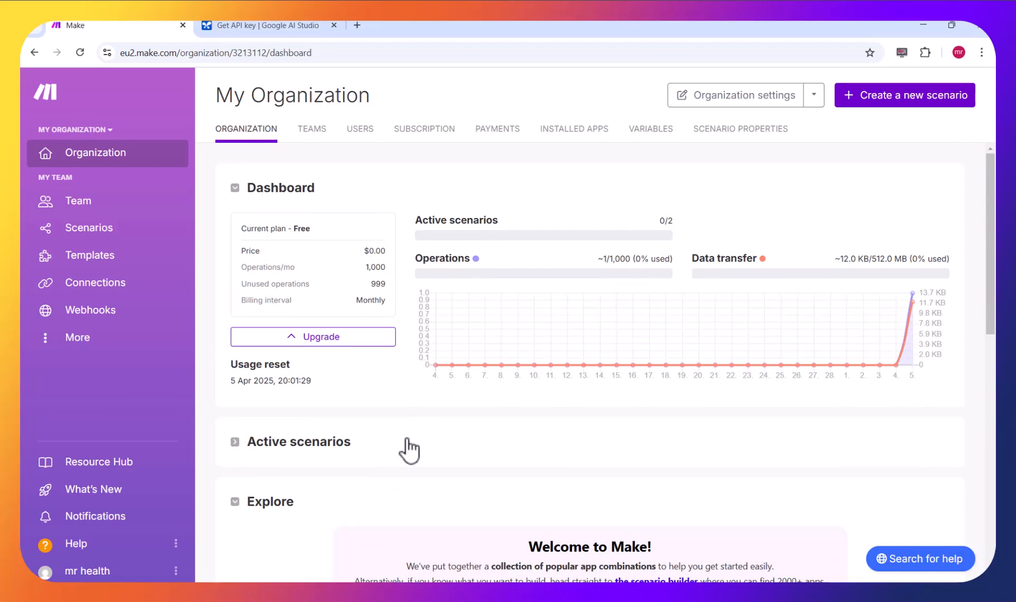
scroll(416, 398, down, 1)
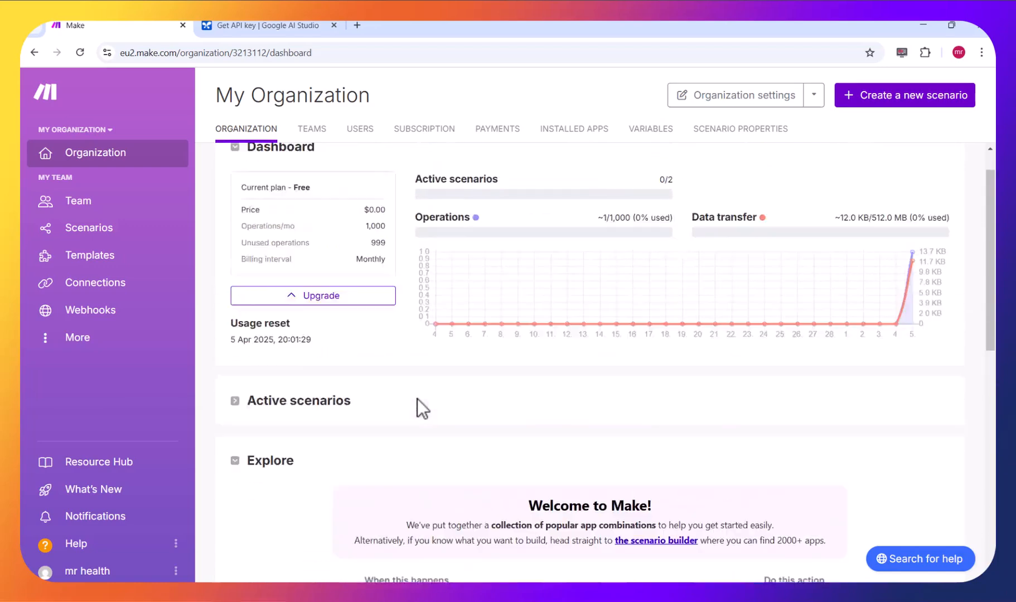
scroll(416, 399, up, 1)
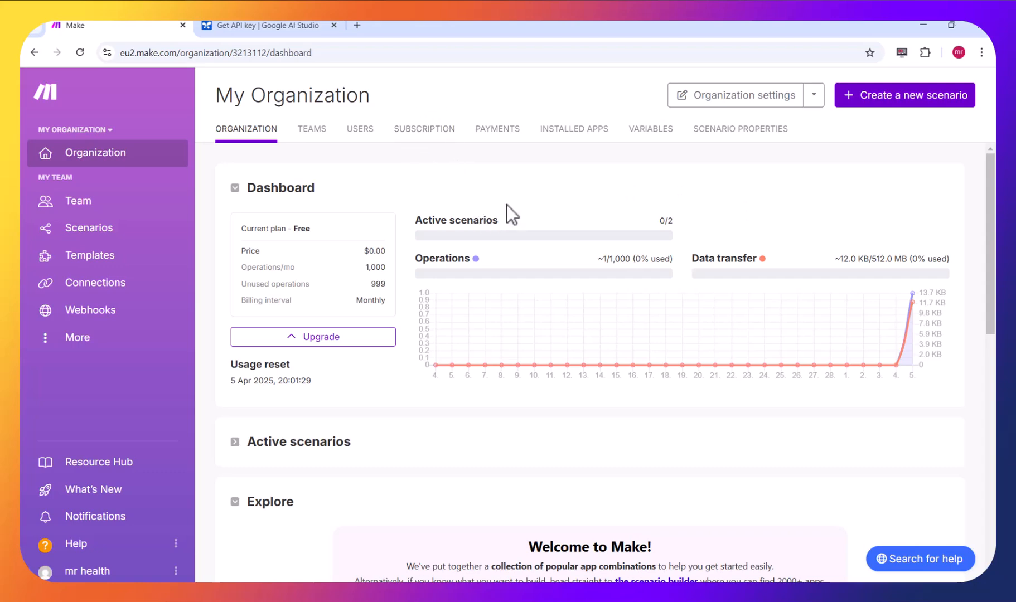
click(100, 228)
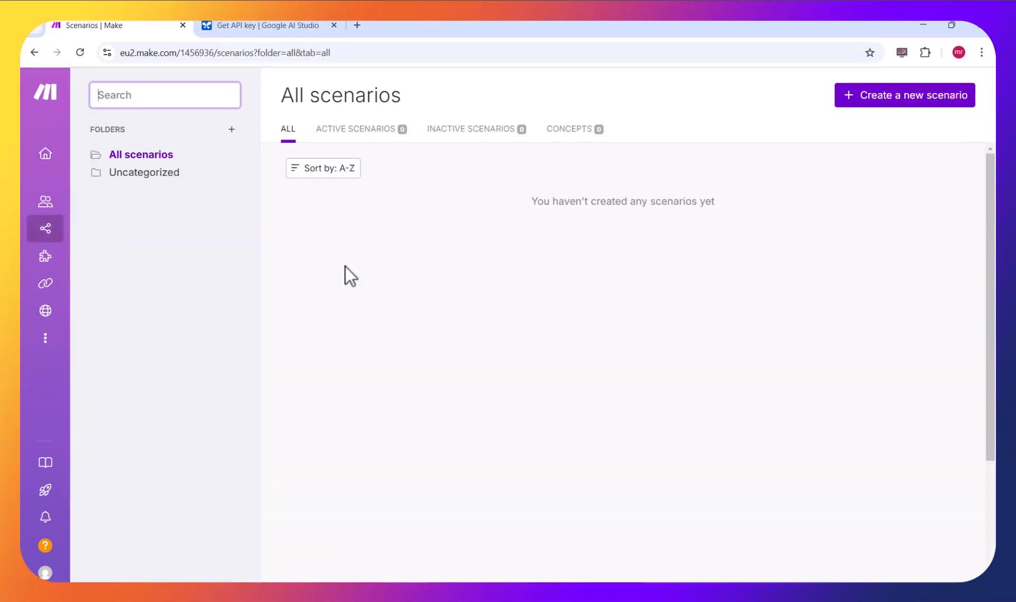
click(917, 98)
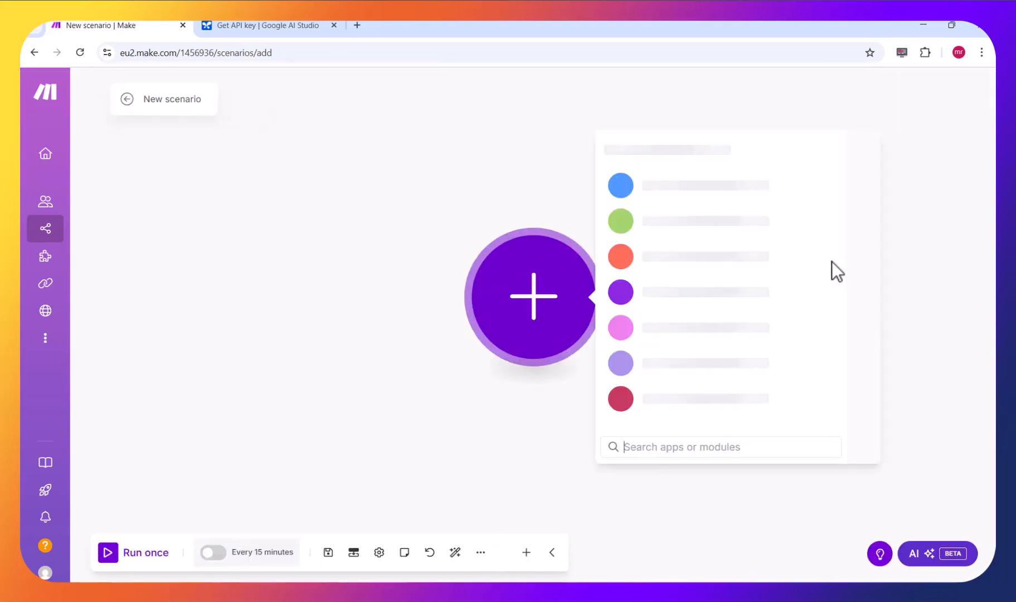
drag(544, 297, 297, 285)
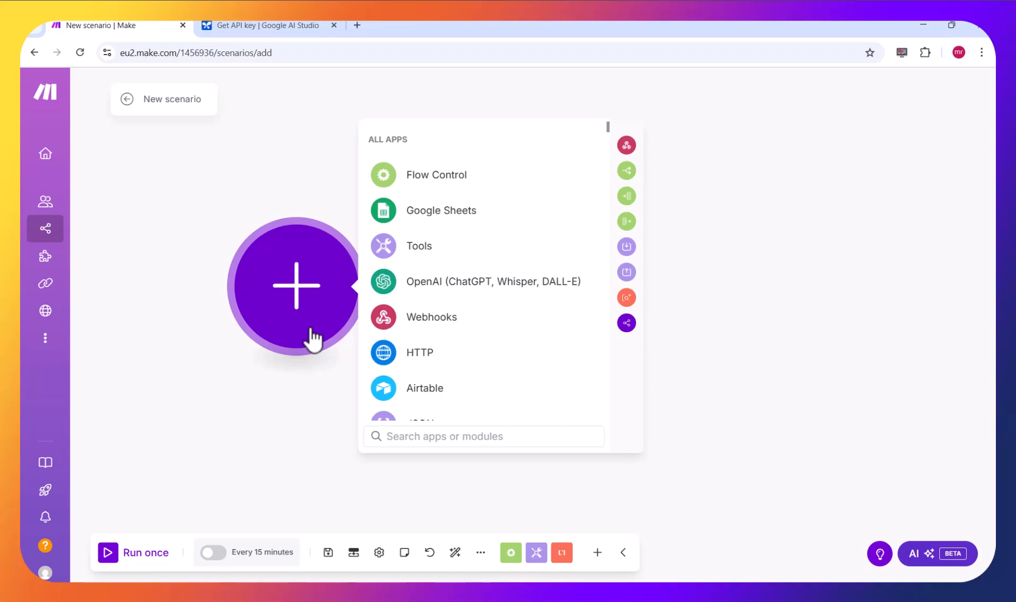
- Find Google Gemini AI by searching for "gem" and add its Create a Completion action as the scenario's first module
scroll(462, 334, down, 3)
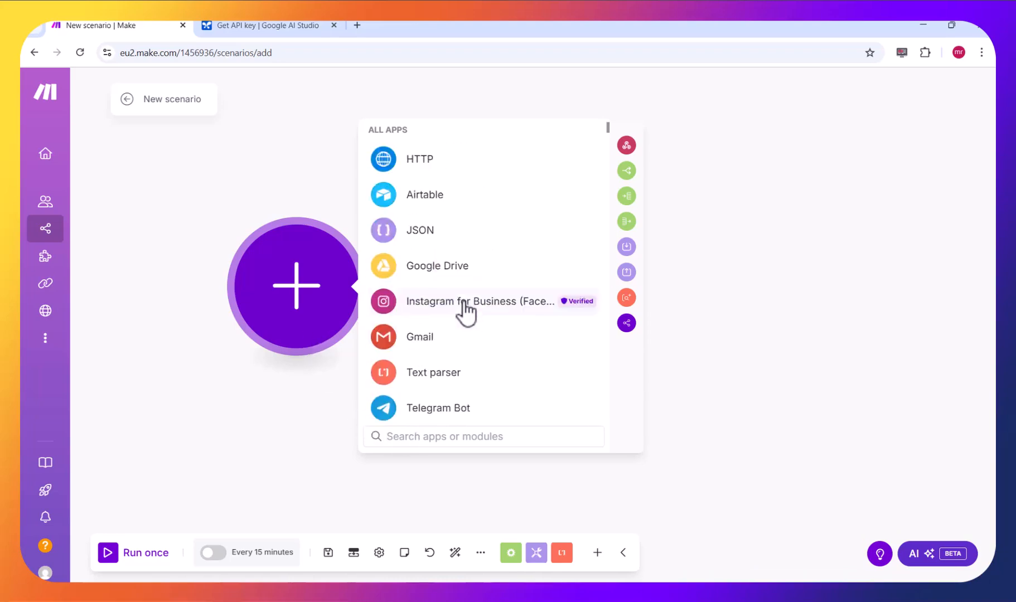
scroll(465, 313, up, 3)
mouse_move(609, 131)
mouse_down()
mouse_move(607, 195)
mouse_move(615, 135)
mouse_move(603, 128)
mouse_up()
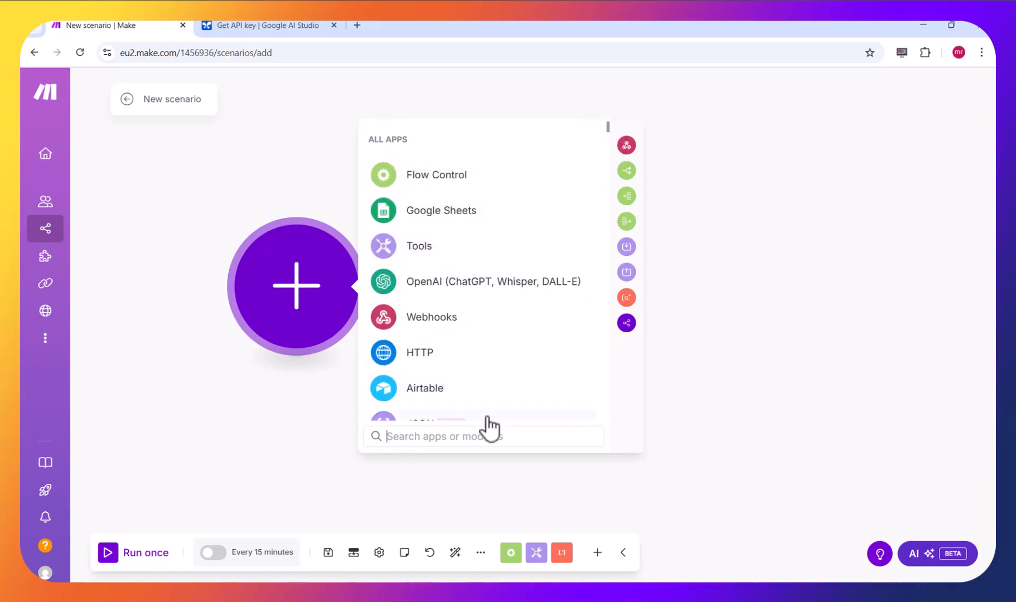
click(456, 439)
text(gem)
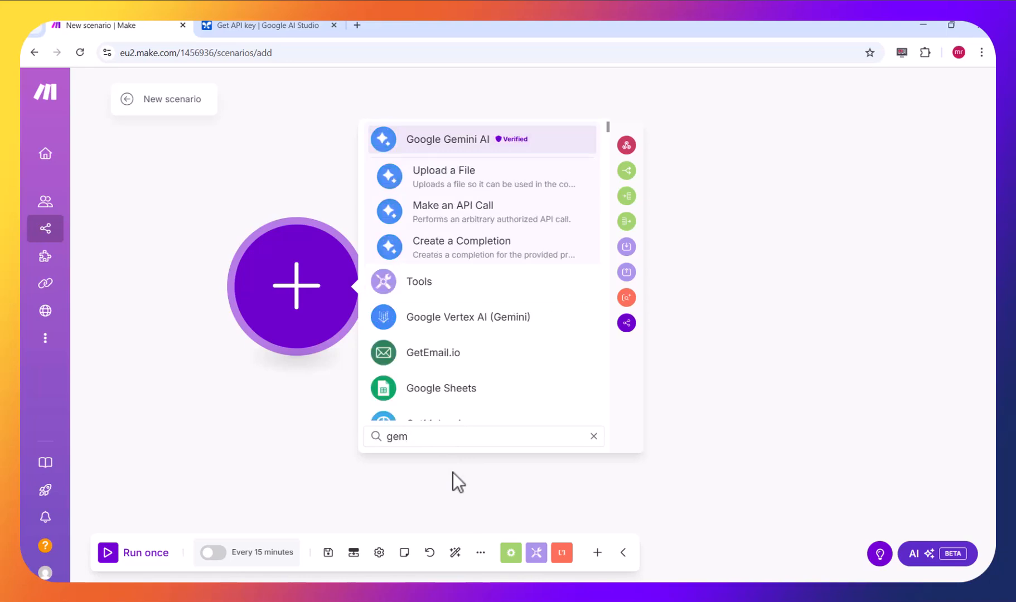
click(486, 146)
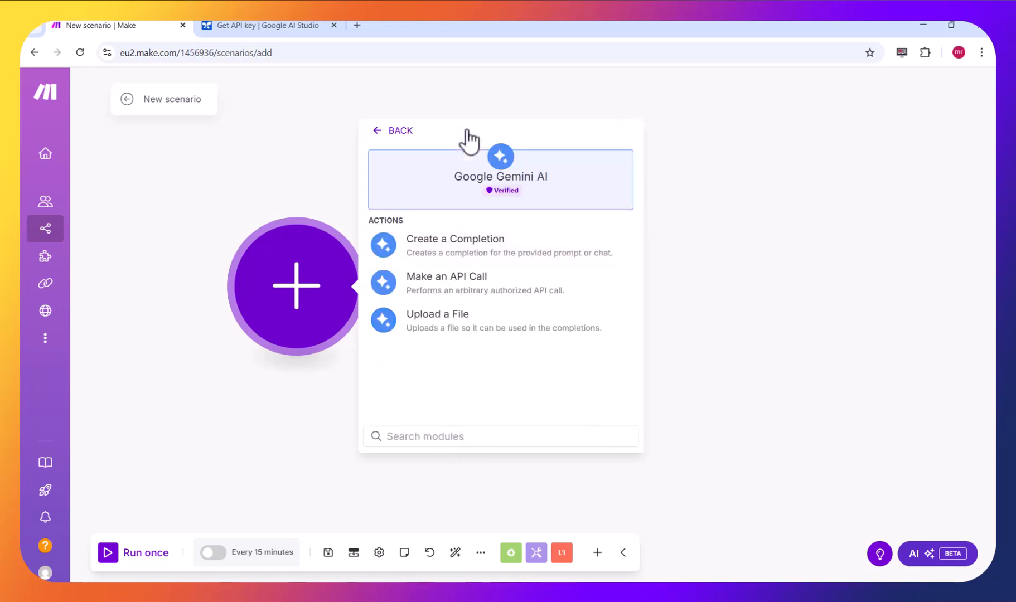
click(478, 245)
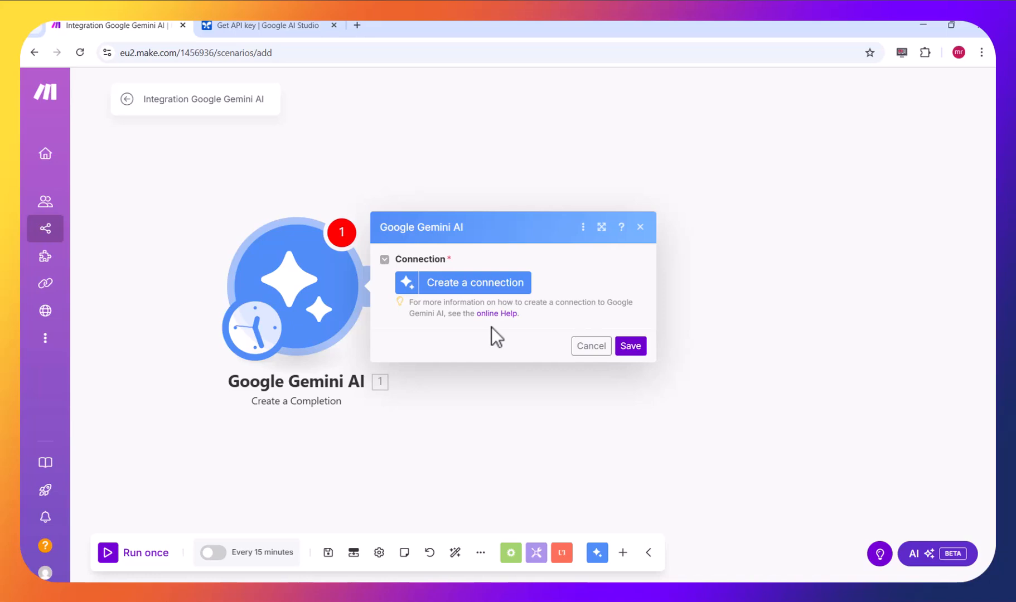
- Start a new Gemini AI connection, and in Google AI Studio generate and copy an API key for the existing Gemini API project
click(473, 289)
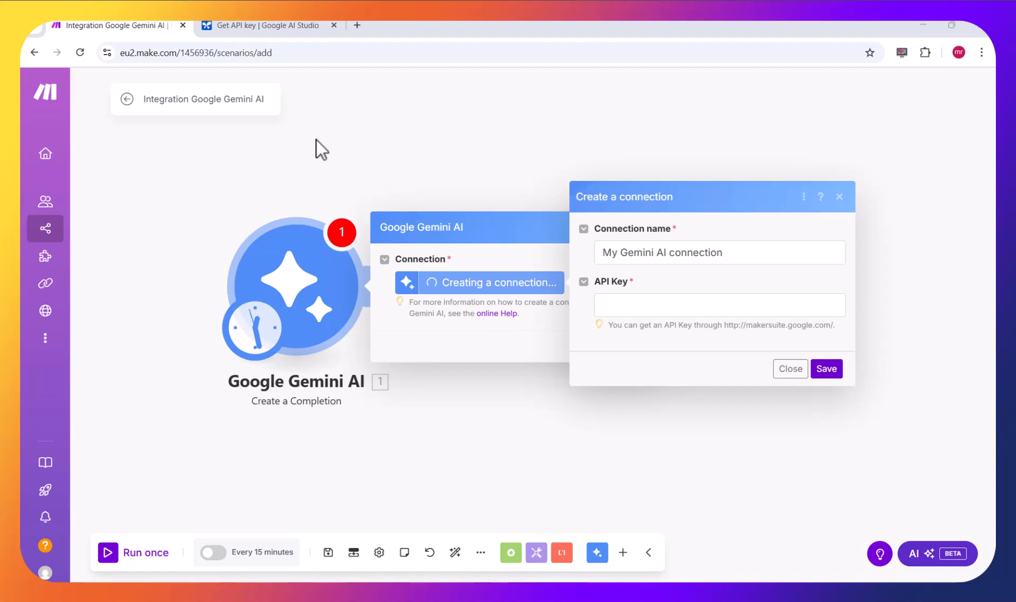
click(256, 25)
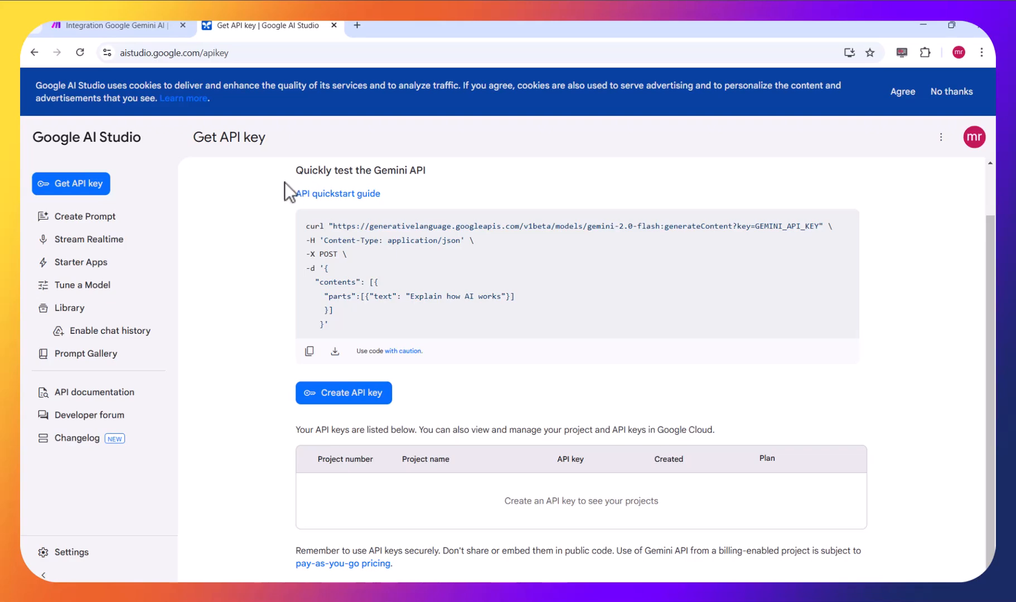
scroll(223, 237, down, 1)
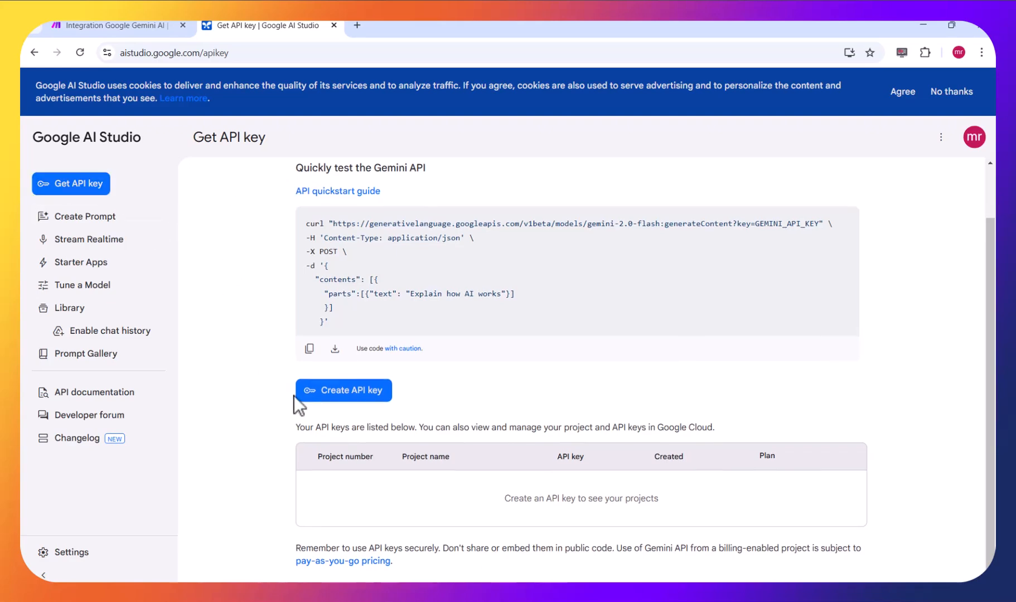
click(332, 397)
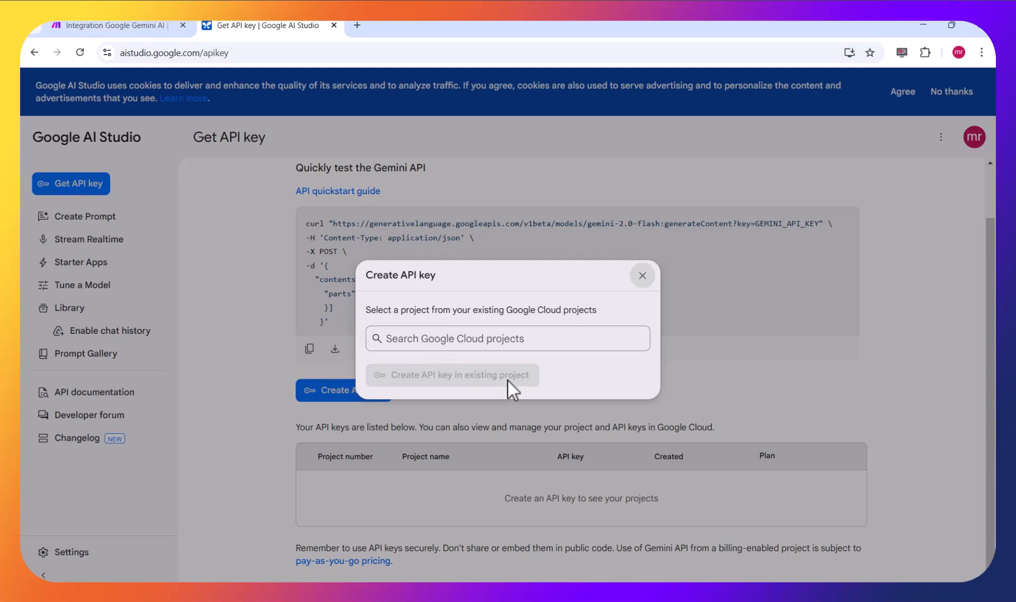
click(504, 338)
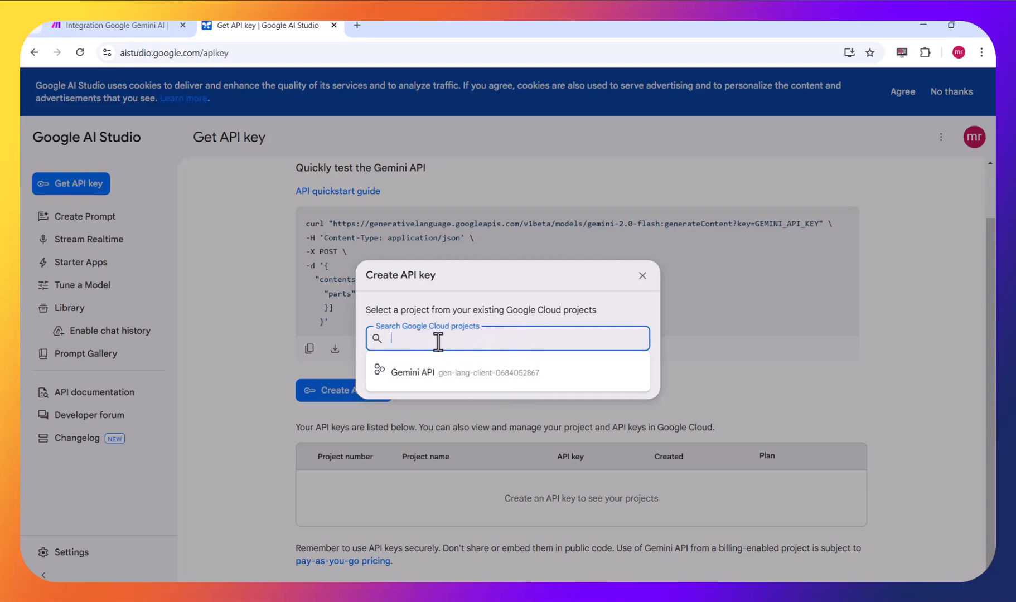
click(437, 373)
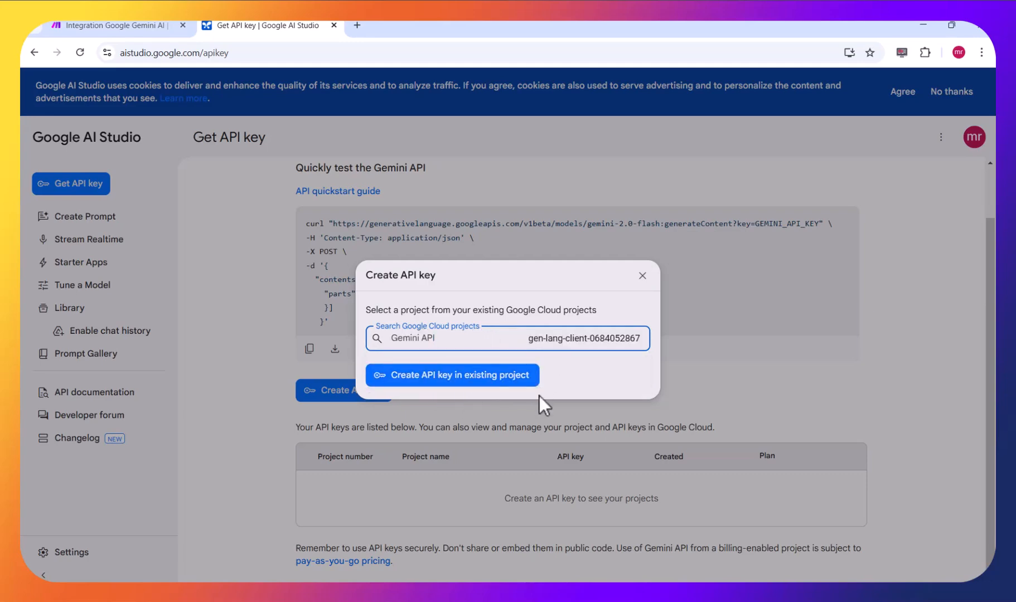
click(465, 381)
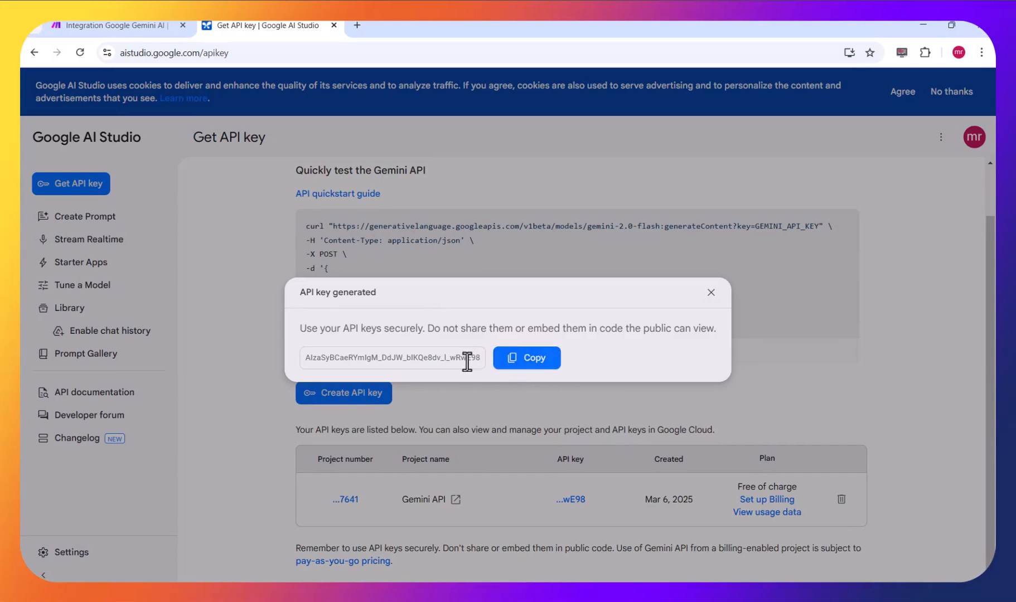
click(516, 362)
- Switch back to Make, paste the API key into the connection's API Key field, and save My Gemini AI connection
click(133, 25)
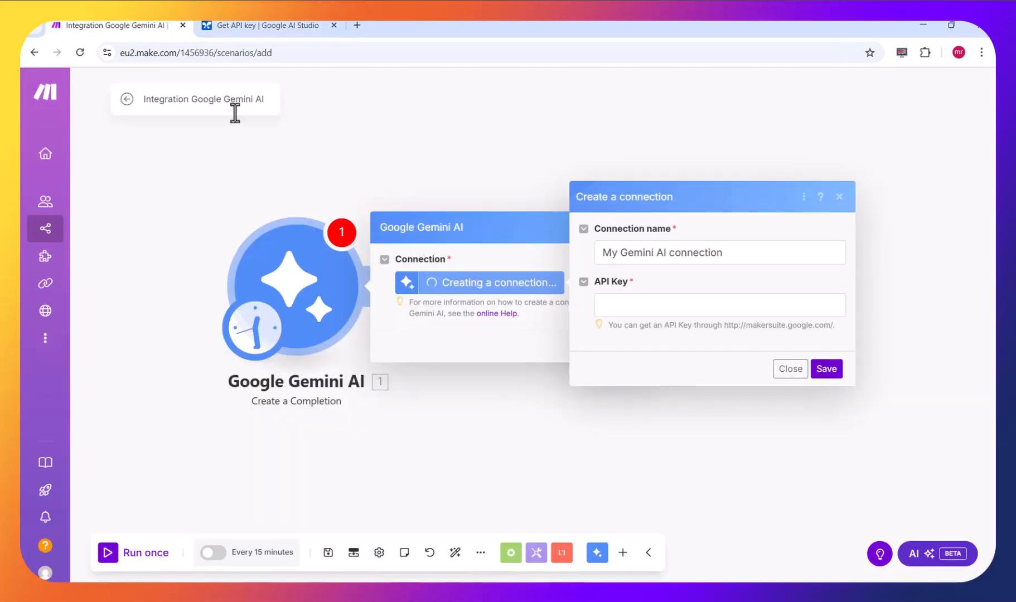
click(638, 304)
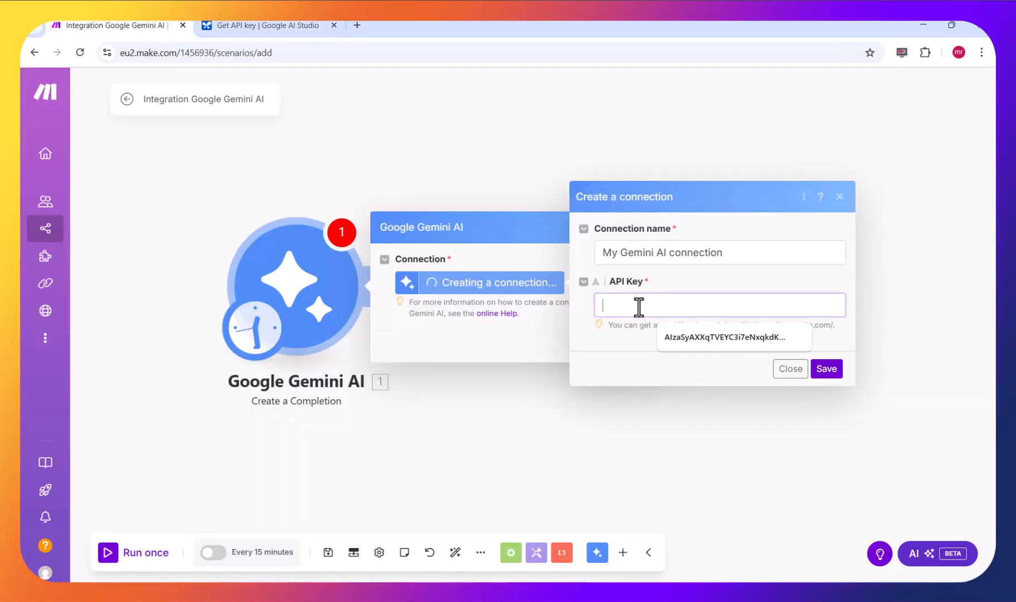
key(ctrl+v)
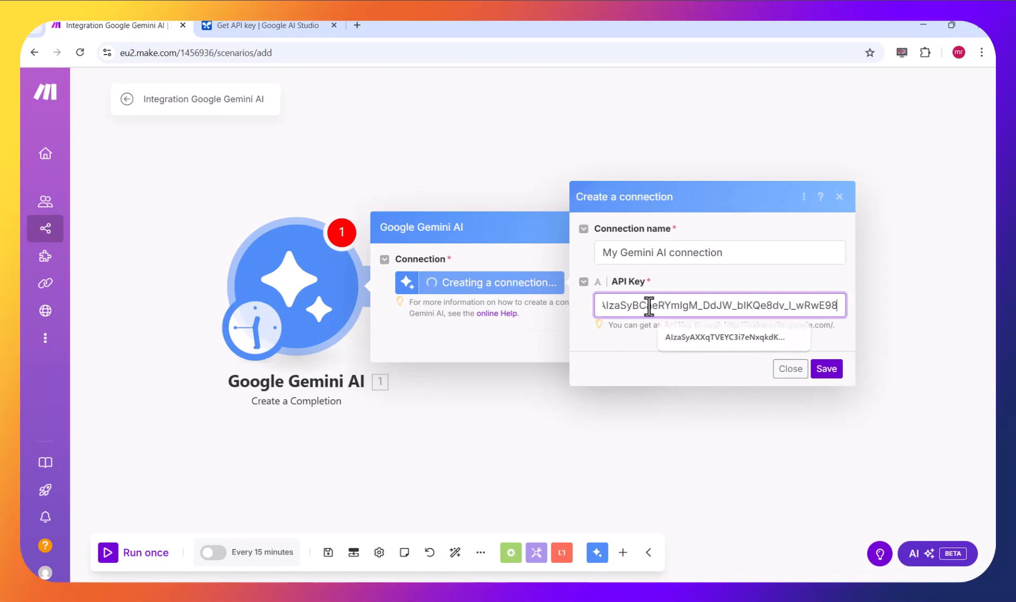
click(827, 369)
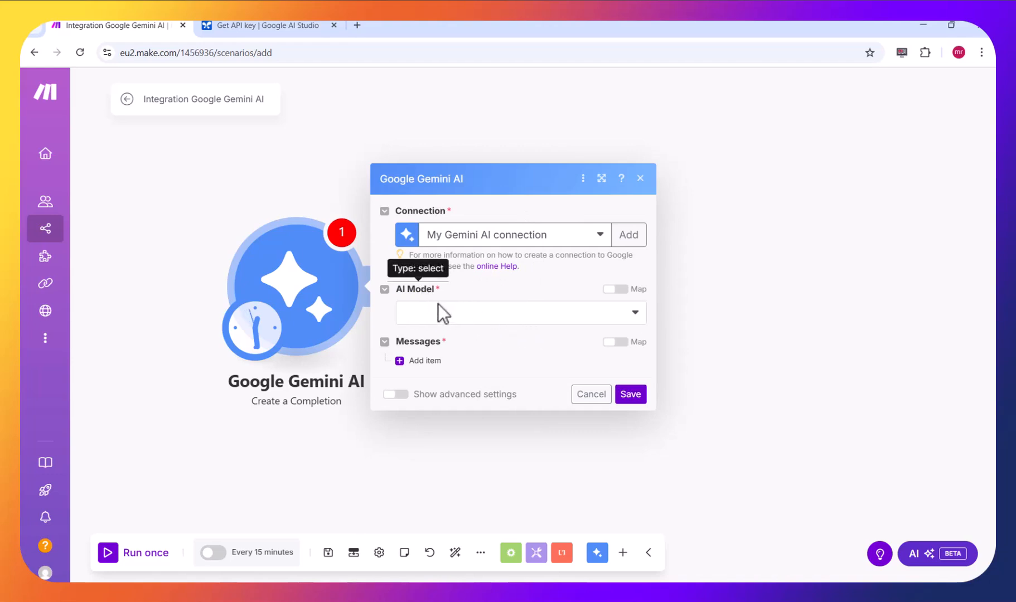
- Set the Gemini module's AI model to Gemini 2.0 Flash
click(461, 323)
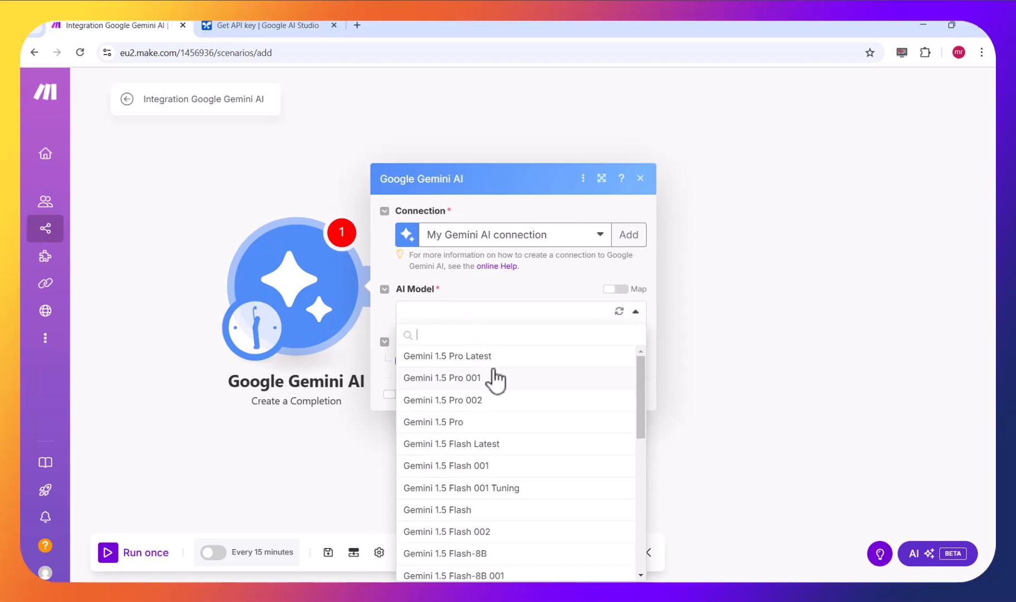
scroll(515, 436, down, 1)
scroll(514, 437, down, 5)
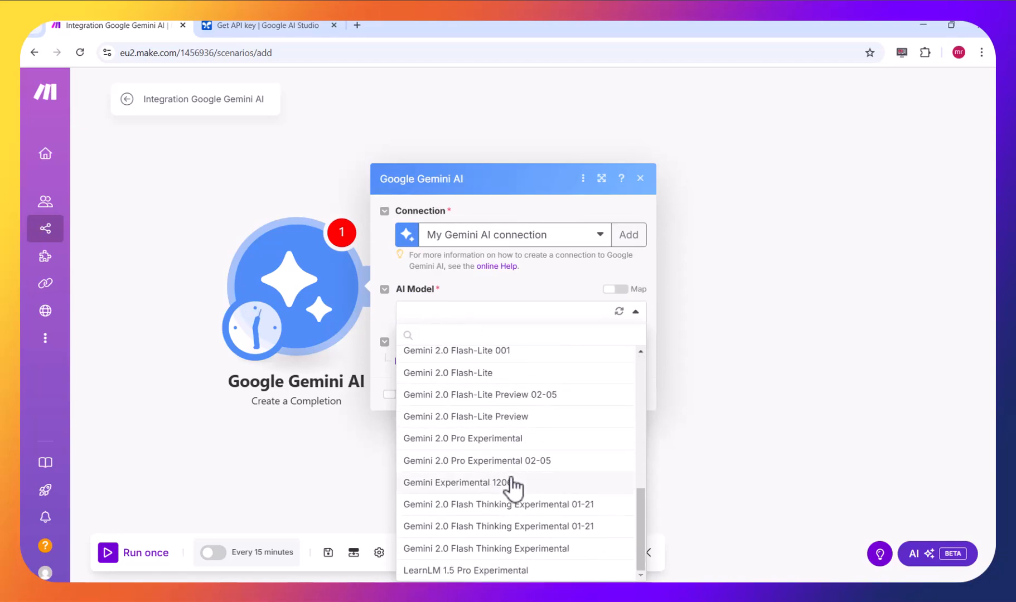
scroll(513, 486, up, 1)
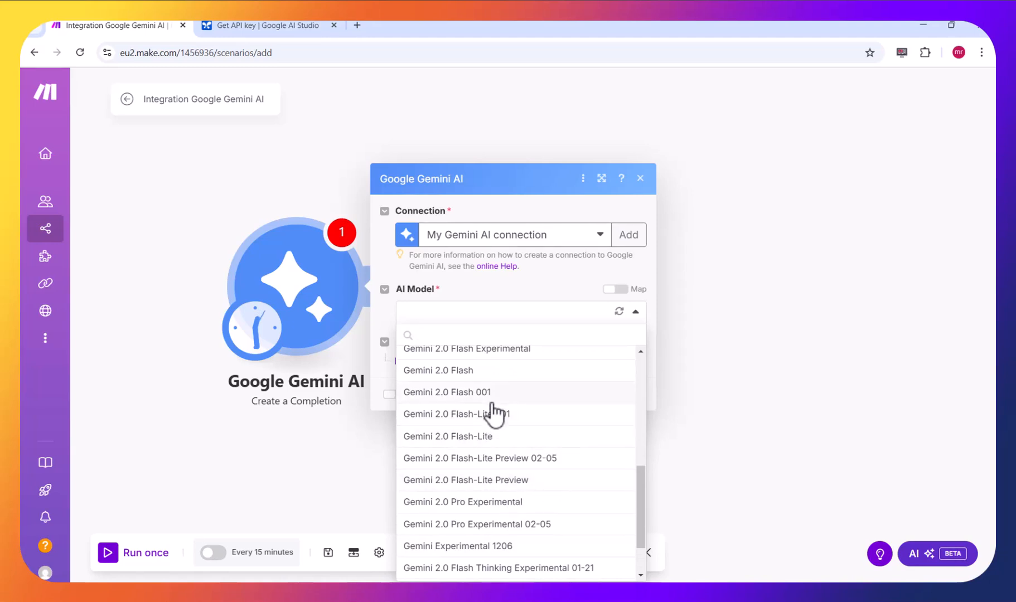
click(494, 372)
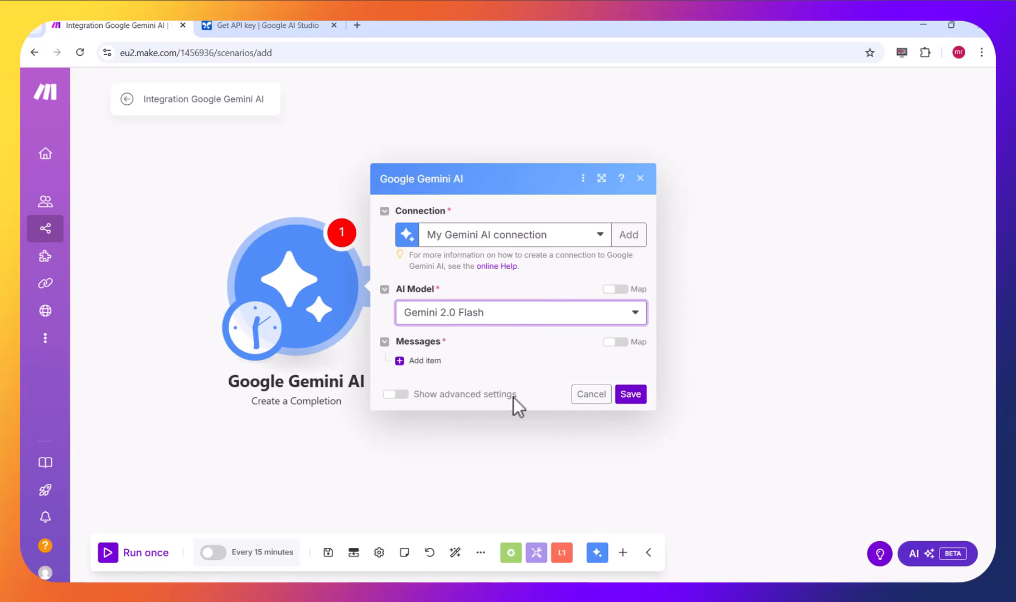
- Add a message with the User role and give it one part with the message type Text
click(432, 363)
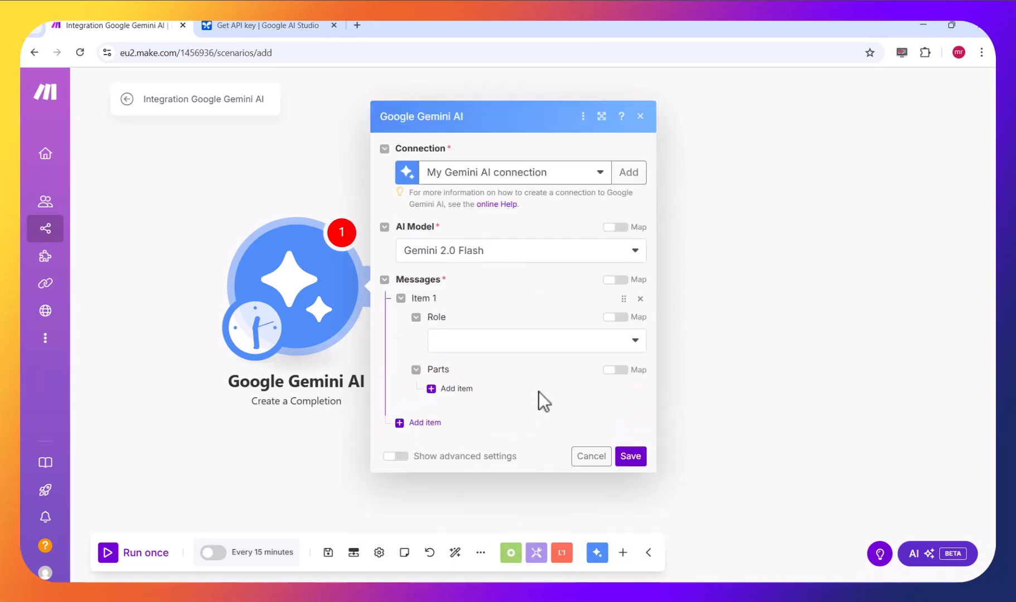
click(499, 341)
click(481, 388)
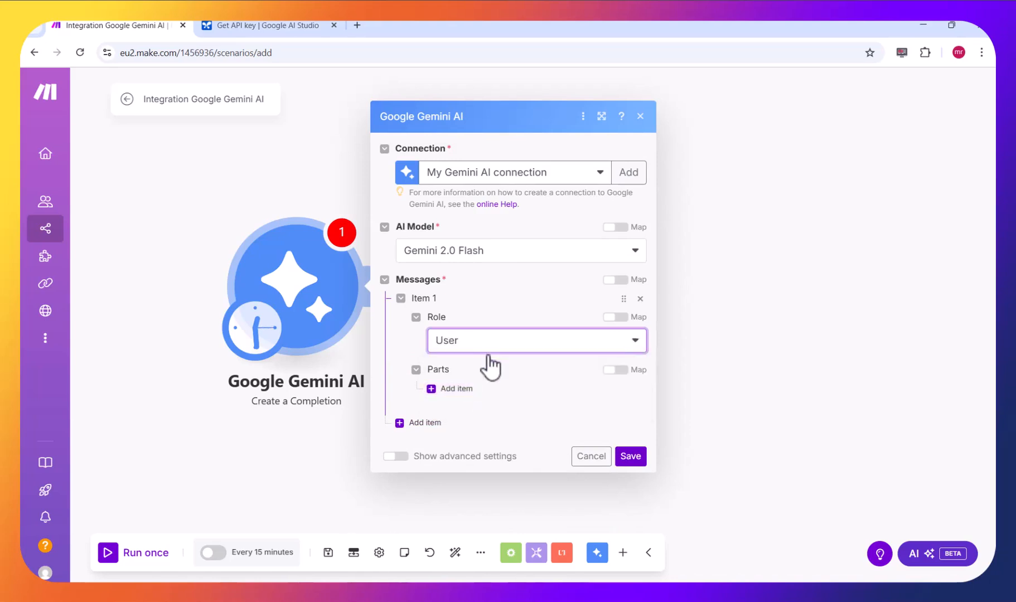
click(453, 389)
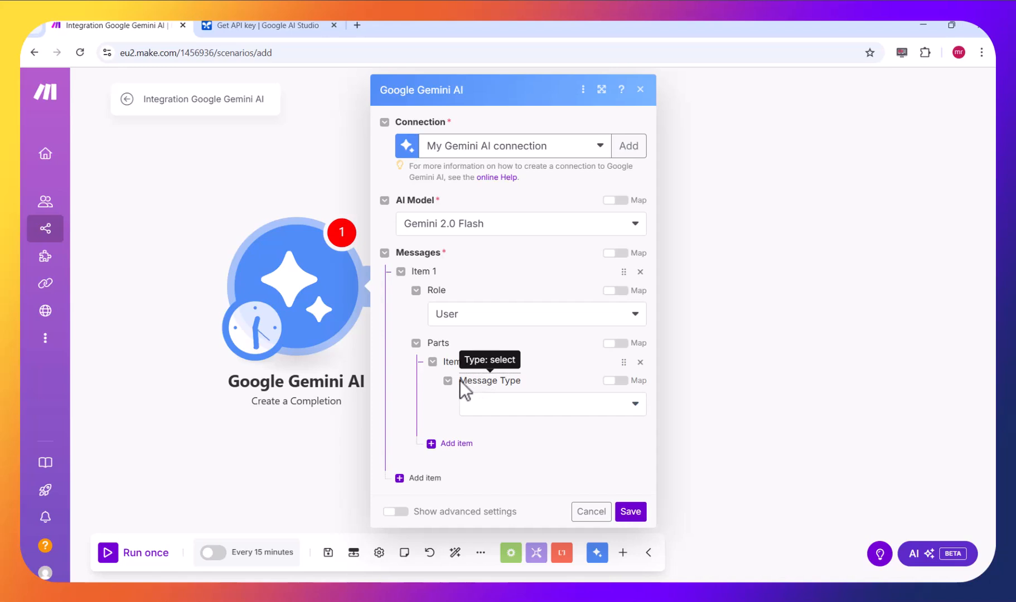
click(502, 411)
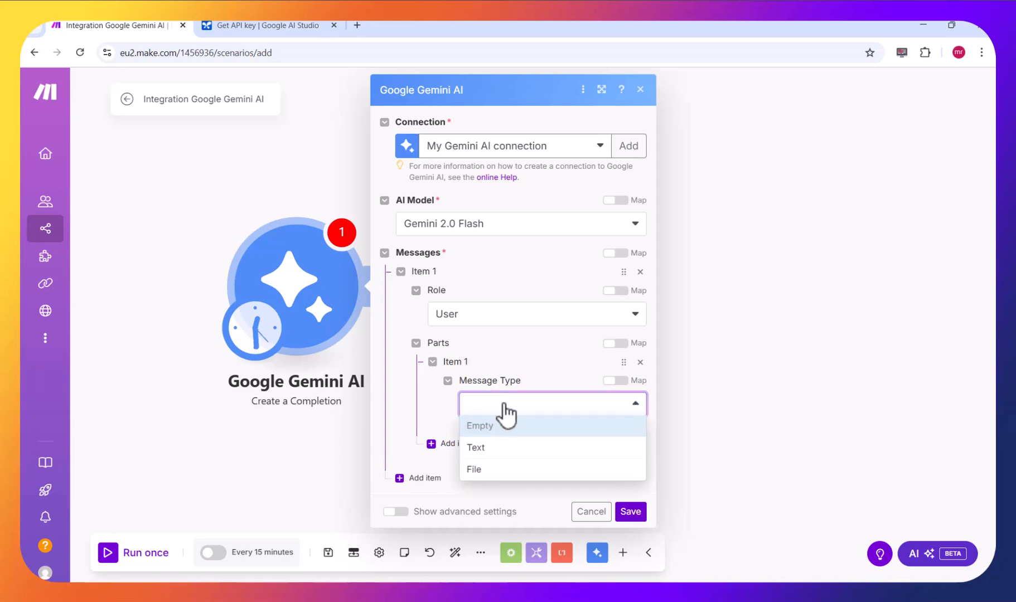
click(499, 449)
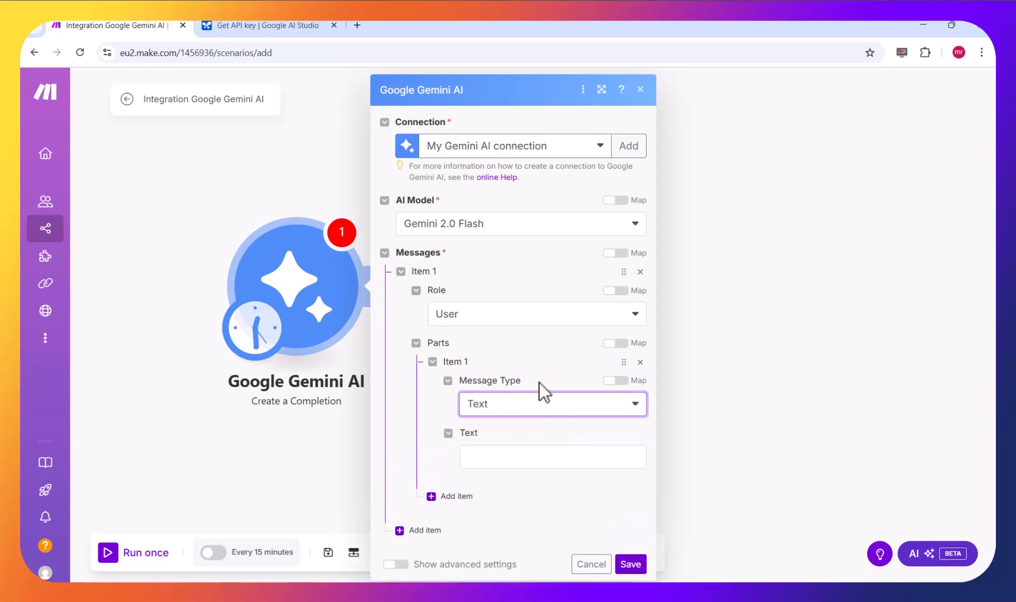
- Enter the prompt "یک لطیفه بنویس" as the message text and save the Gemini module
click(495, 460)
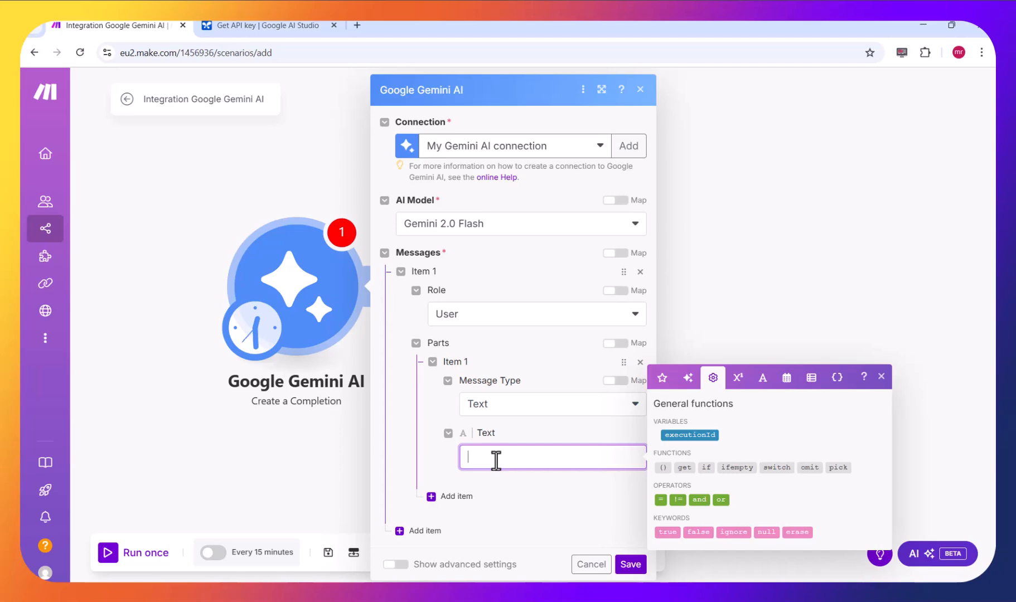
text(یک لطیفه بنویس)
click(631, 564)
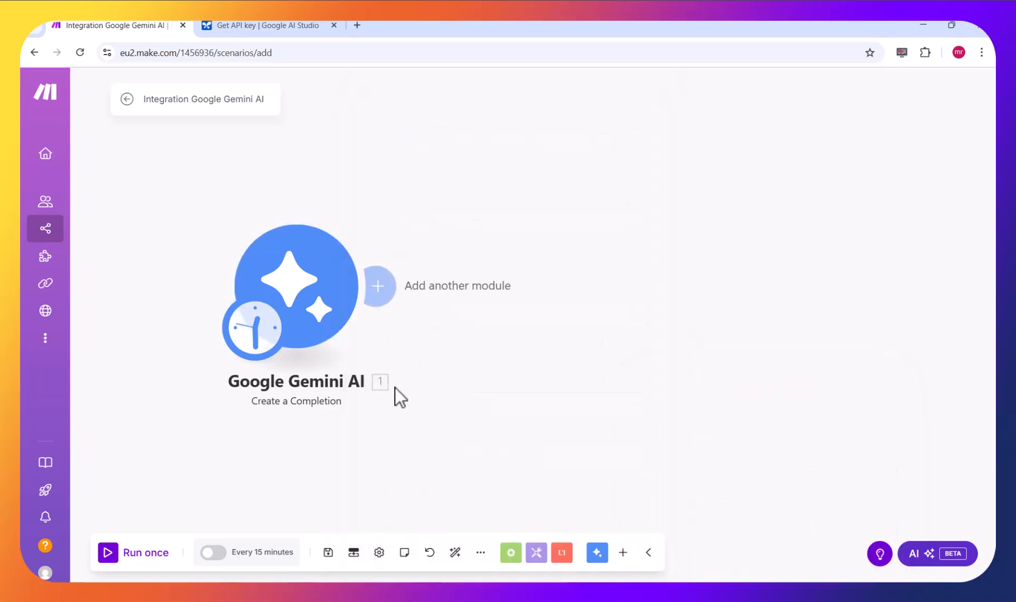
- Run the scenario once, read the generated Result in the Gemini module's output bundle, and close the output
click(144, 554)
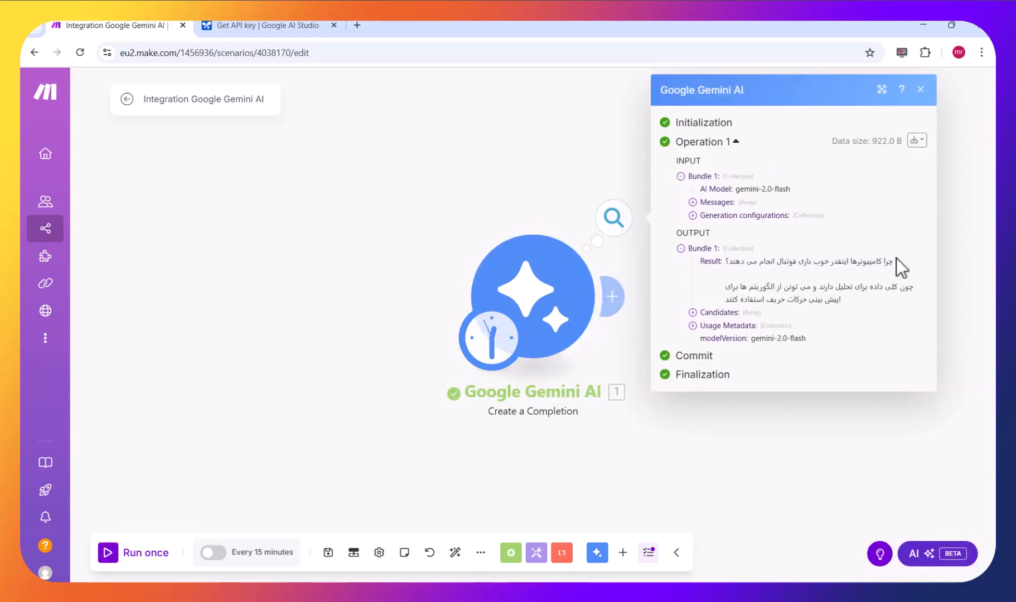
drag(853, 276, 740, 287)
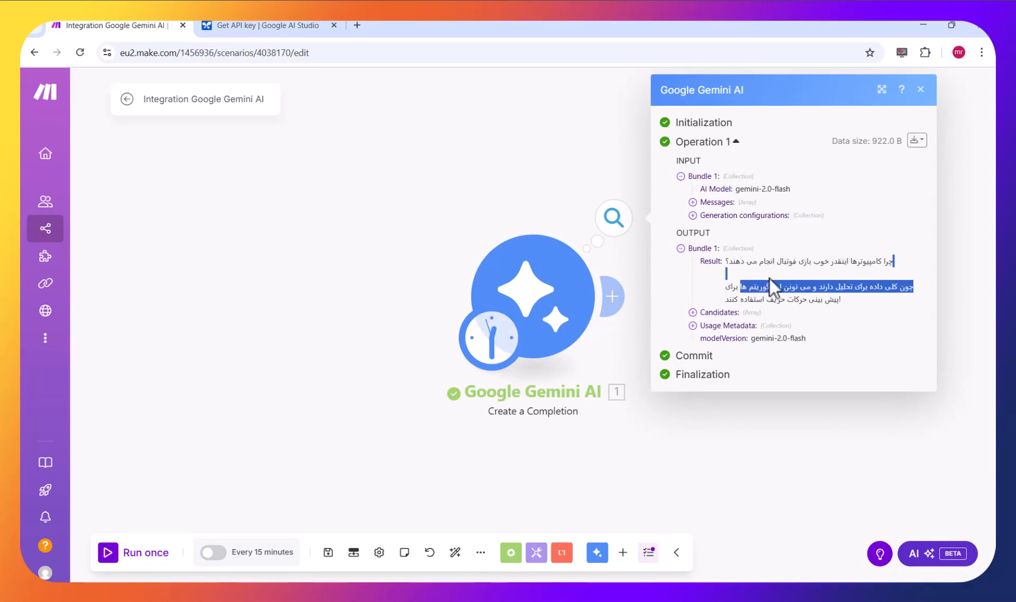
click(773, 280)
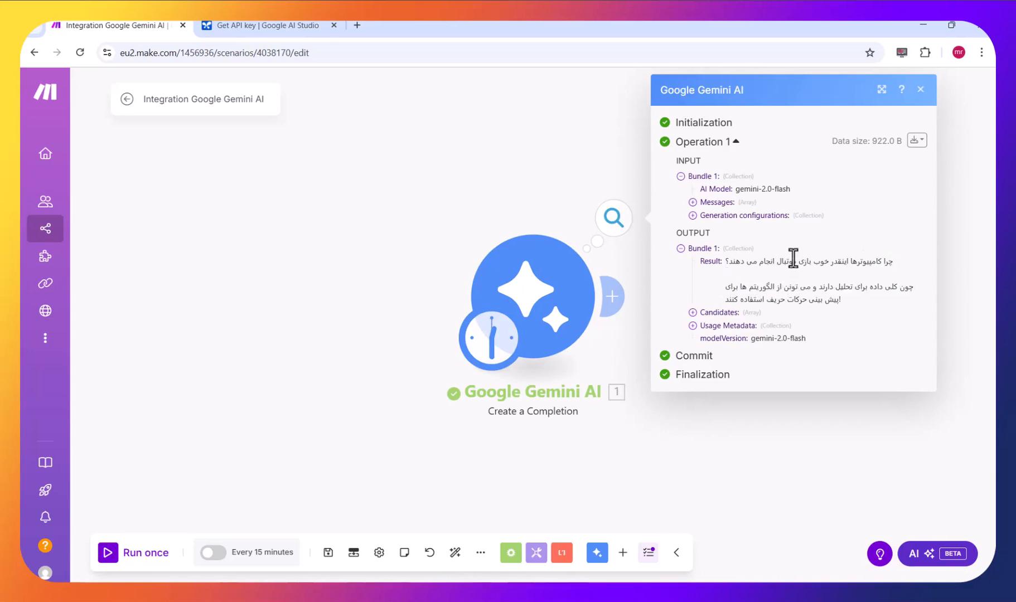
drag(794, 260, 789, 275)
click(815, 287)
click(921, 90)
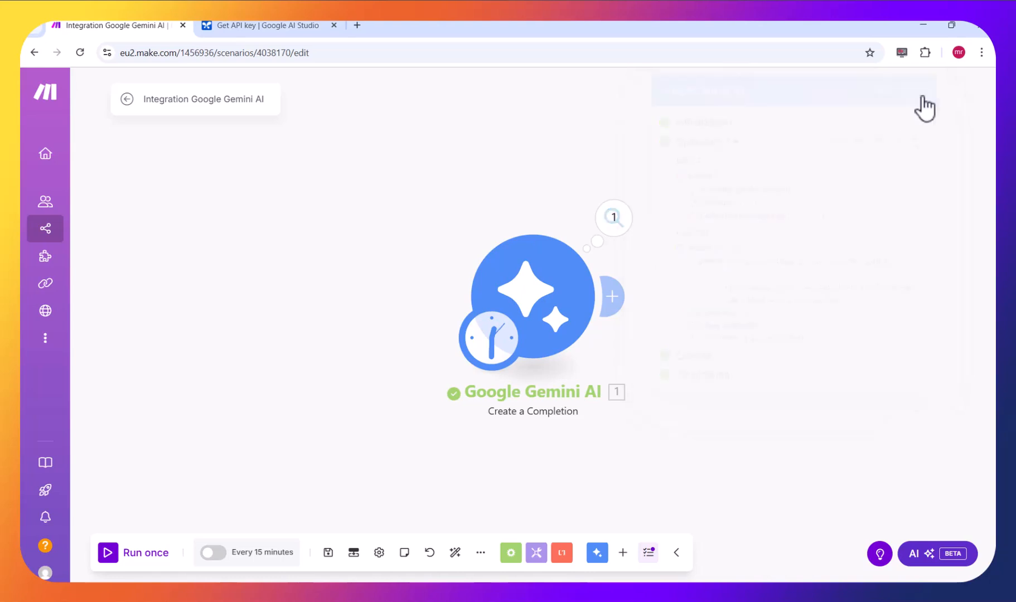
- Reopen the Google Gemini AI module's settings to review the prompt text, and close them
drag(536, 293, 270, 295)
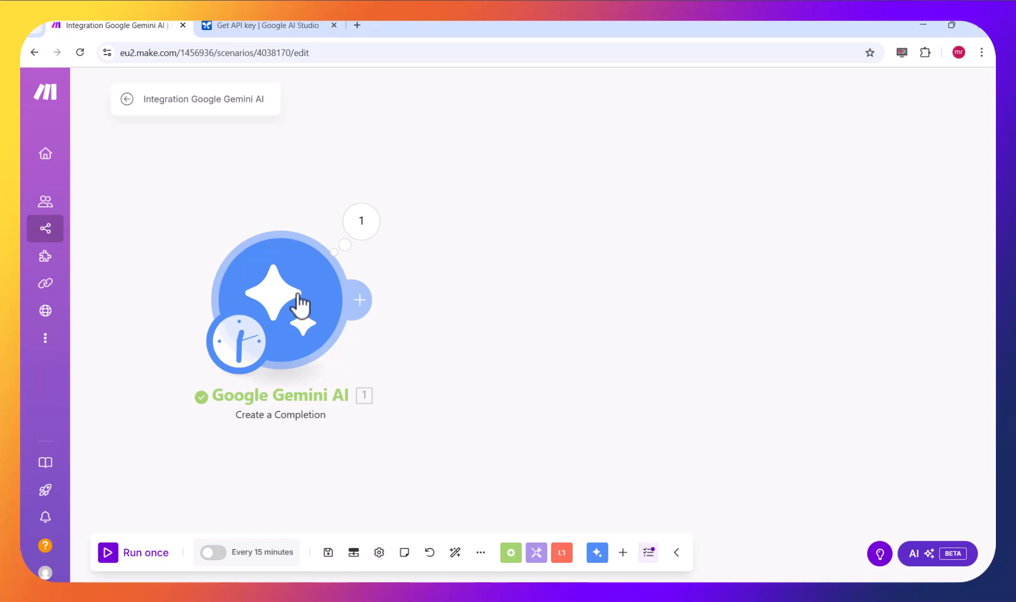
click(295, 302)
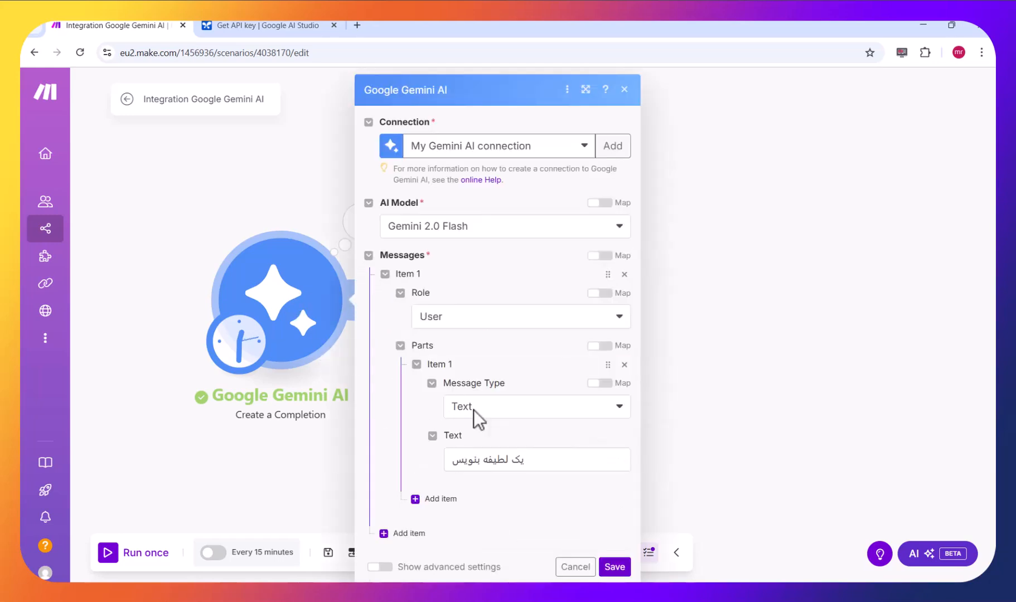
drag(560, 456, 415, 465)
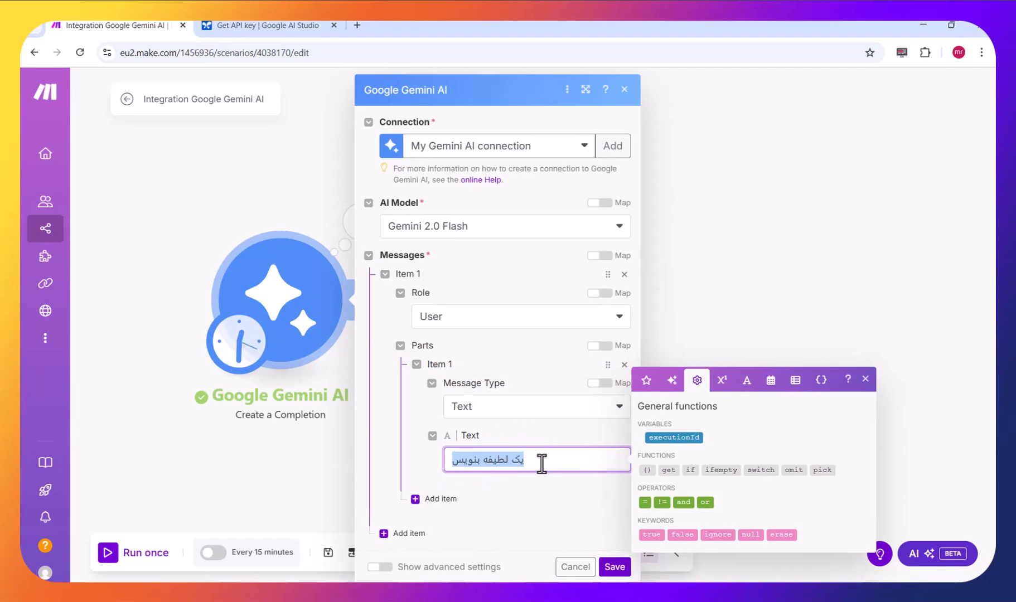
click(625, 90)
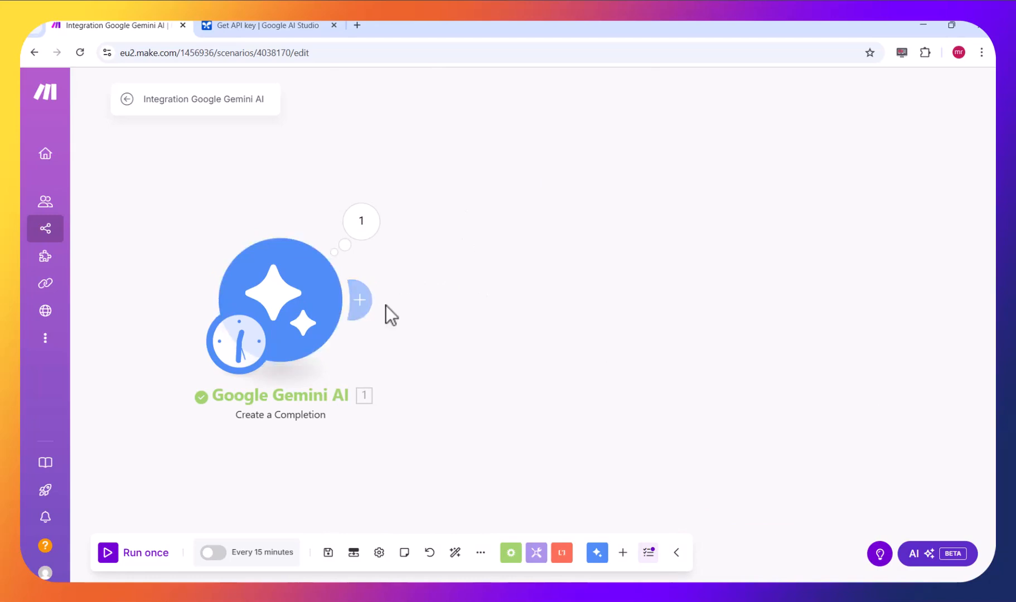
- Add a Telegram Bot module with the action Send a Text Message or a Reply after the Gemini module
click(369, 300)
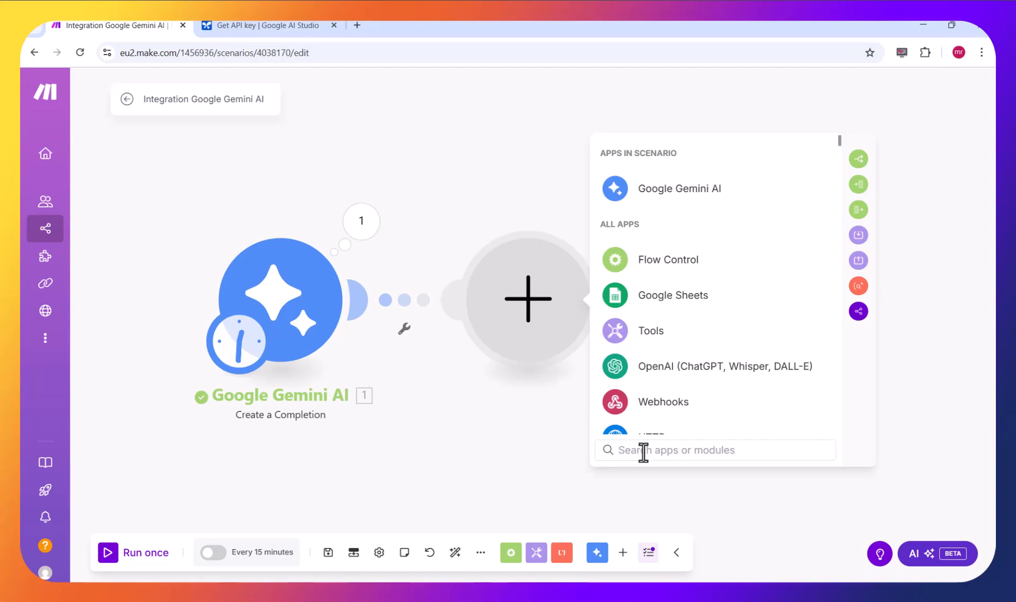
click(643, 450)
text(tele)
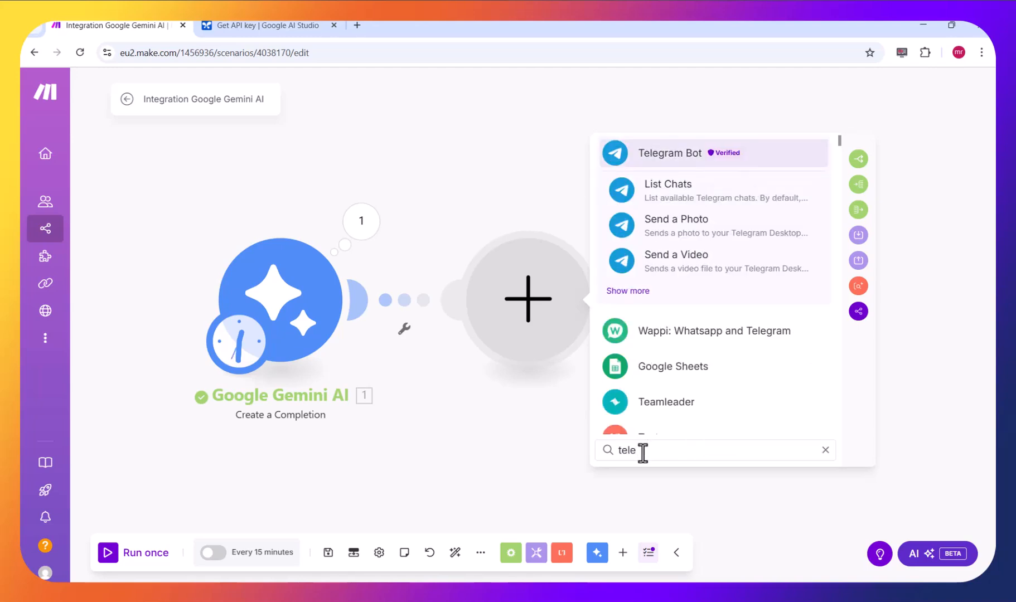
click(685, 157)
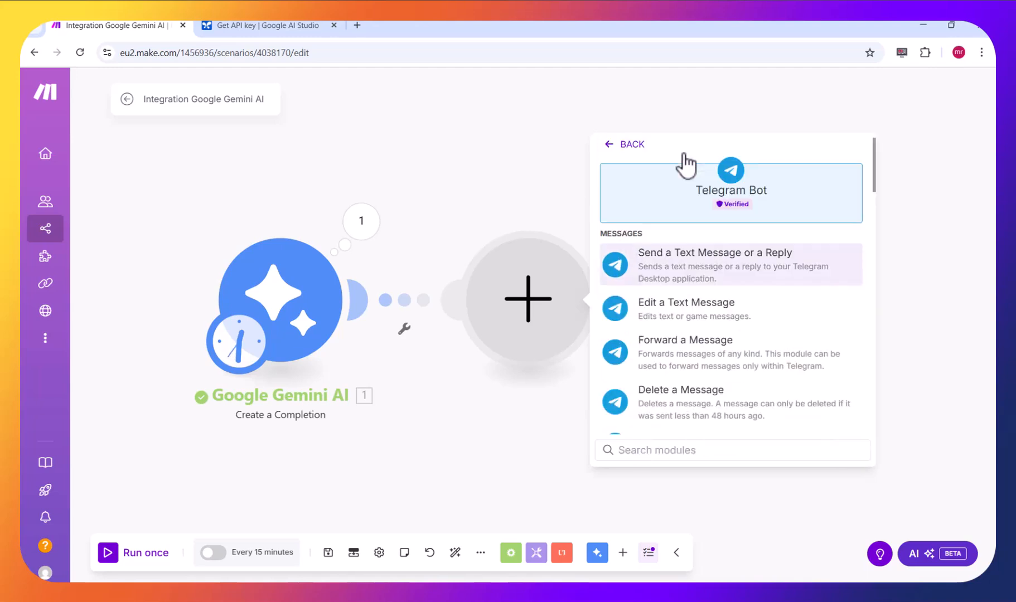
click(703, 276)
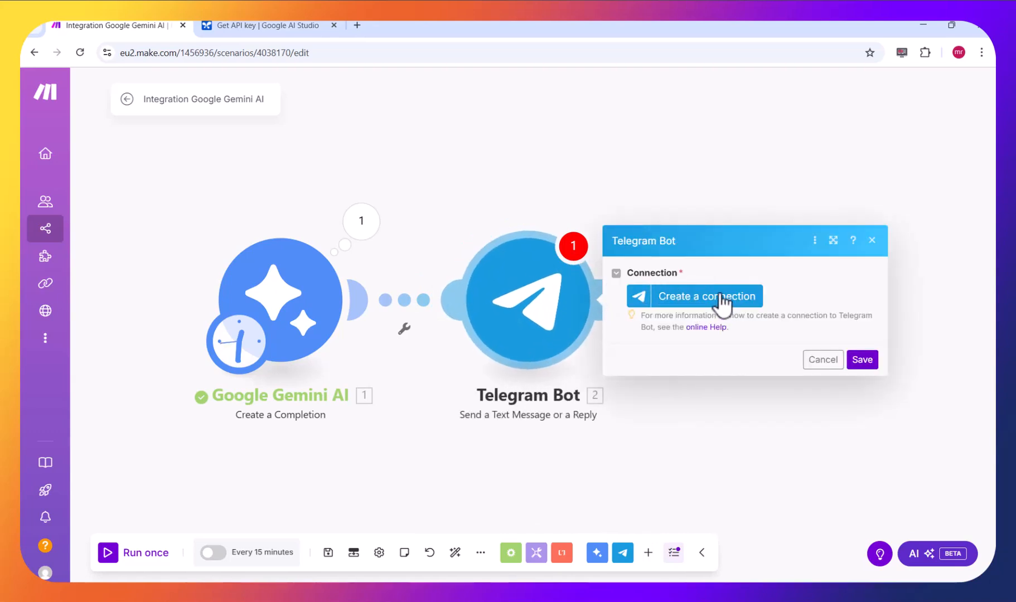
- Start a new Telegram Bot connection, and switch to Telegram to open the BotFather chat
click(723, 295)
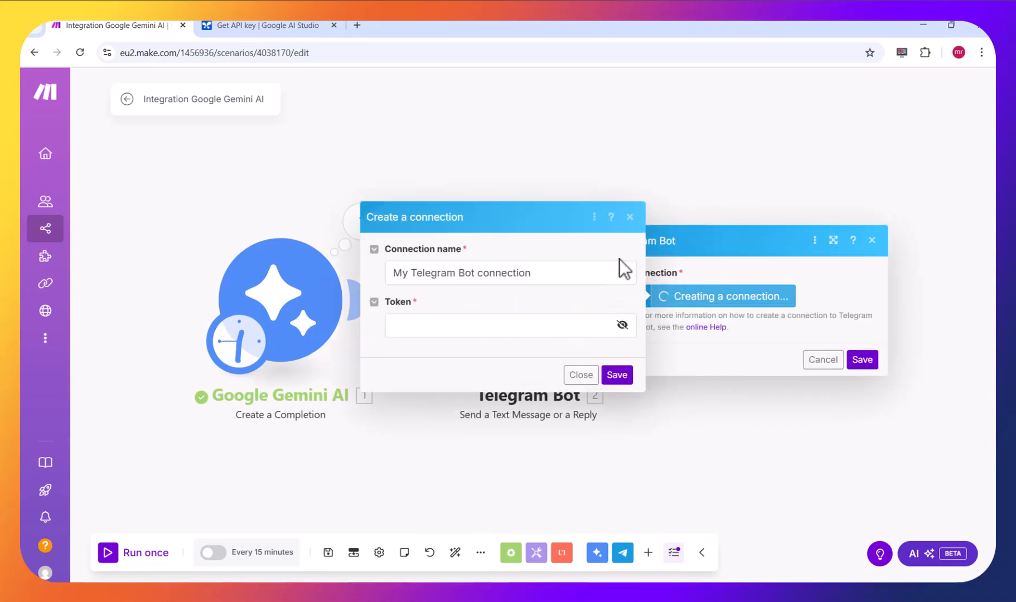
click(520, 328)
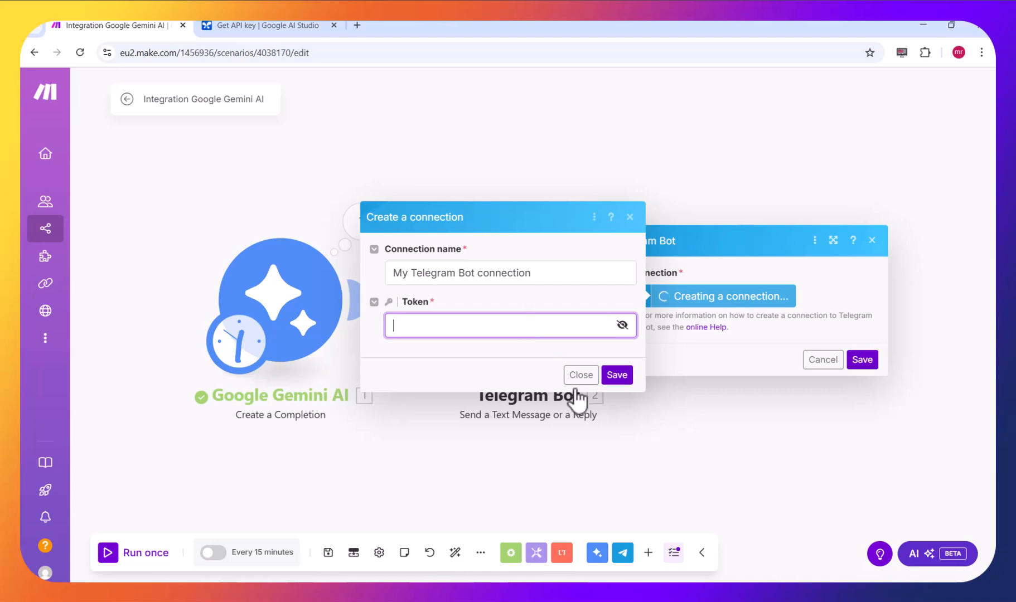
click(621, 595)
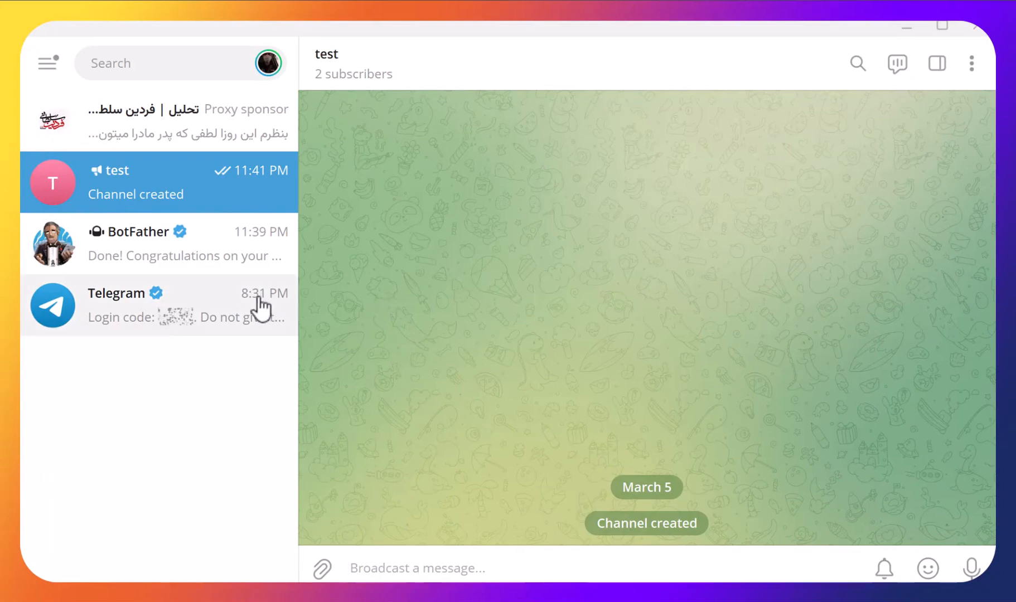
click(213, 255)
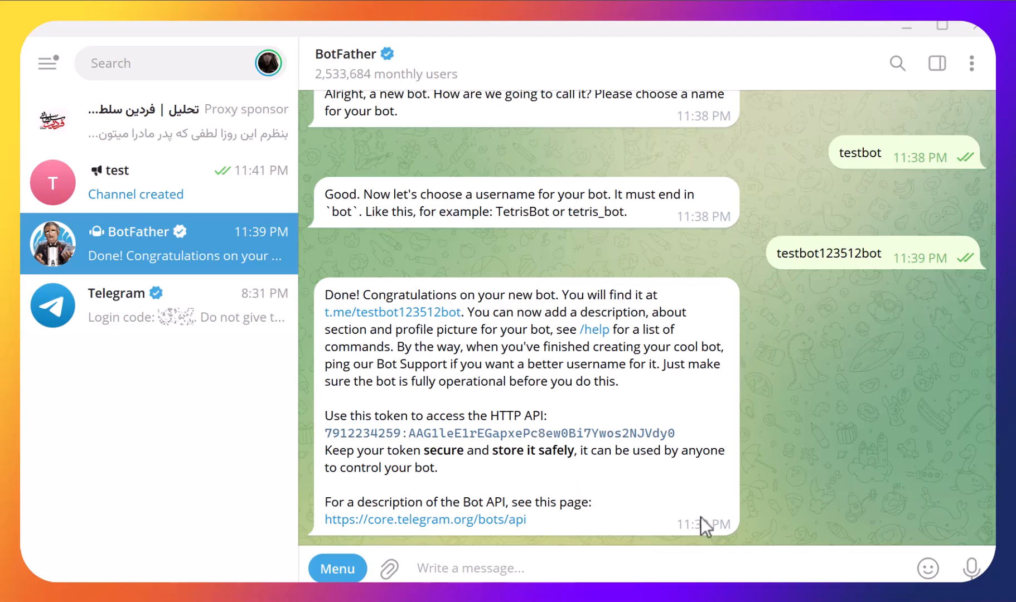
- Request a new bot from BotFather with the /newbot command and name it test
click(335, 568)
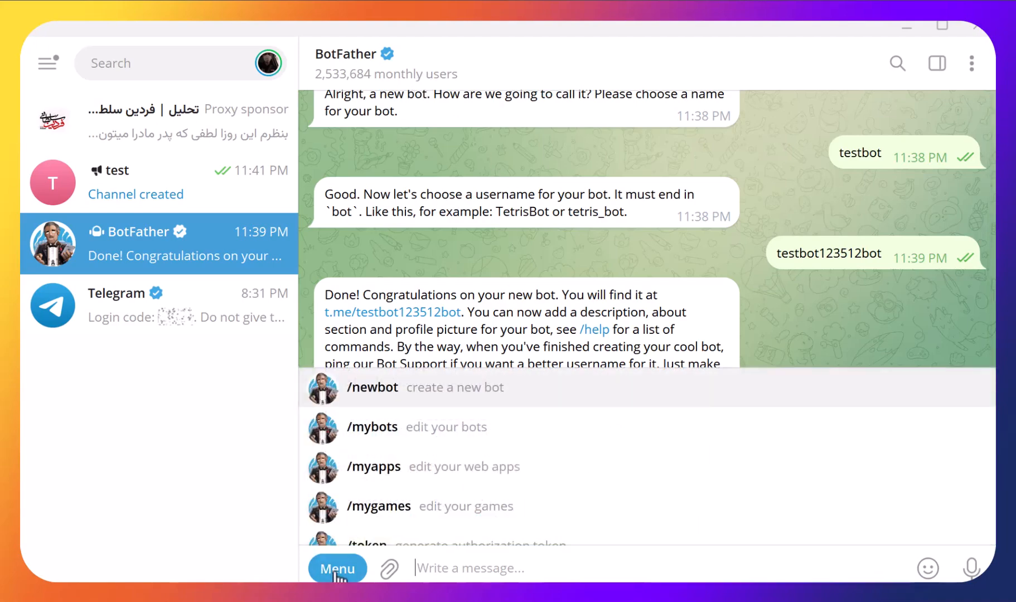
click(416, 384)
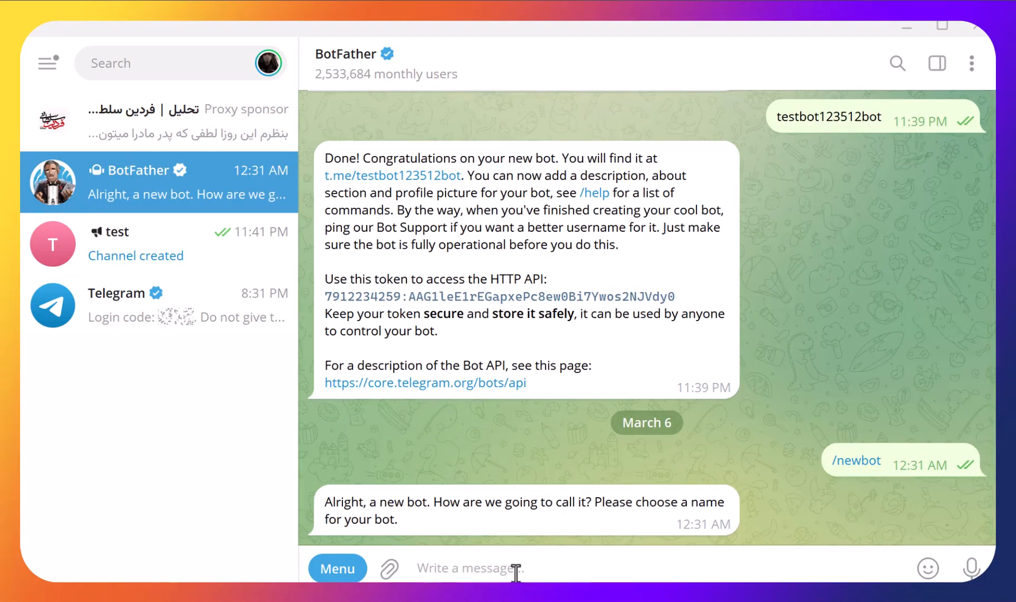
text(test)
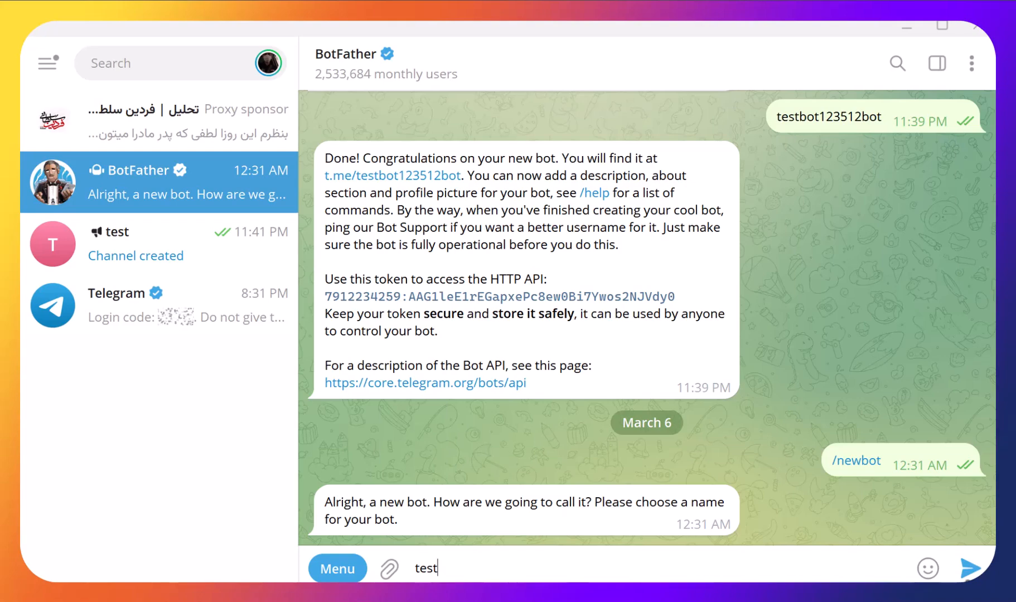
key(Return)
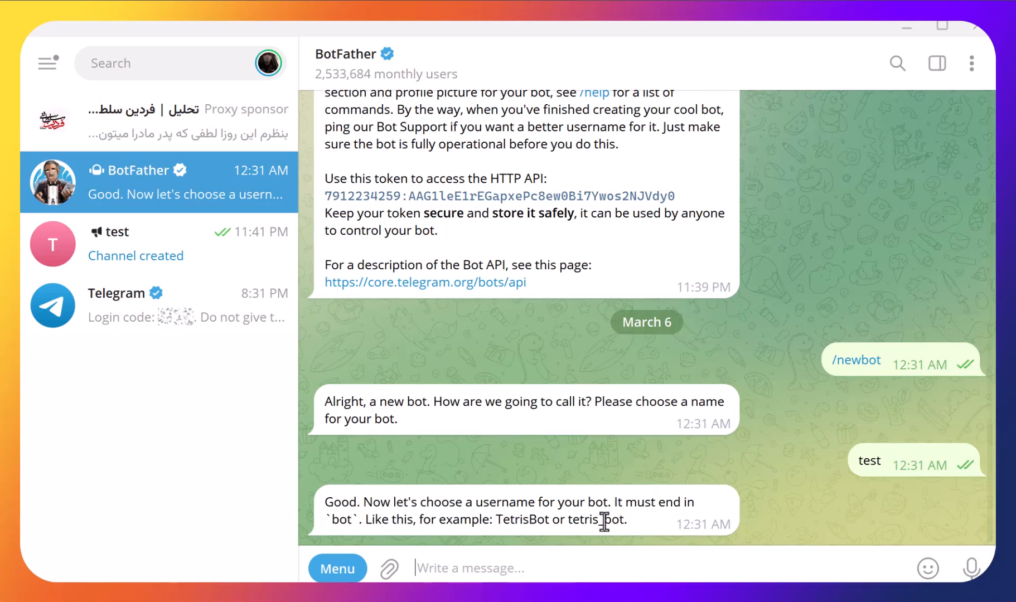
- Try to register test852852bot as the new bot's username
drag(623, 523, 606, 522)
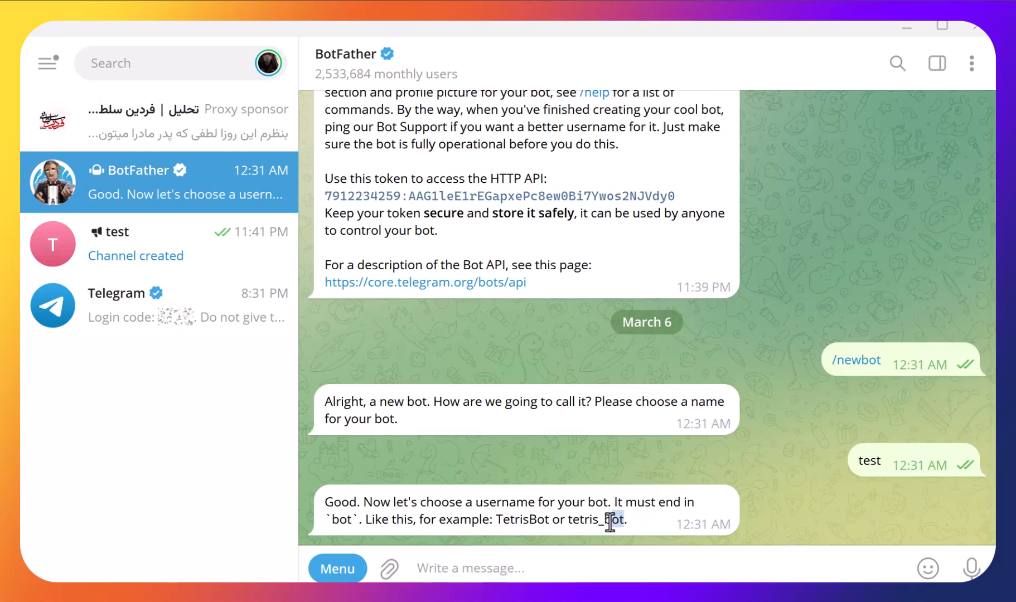
right_click(608, 521)
click(731, 563)
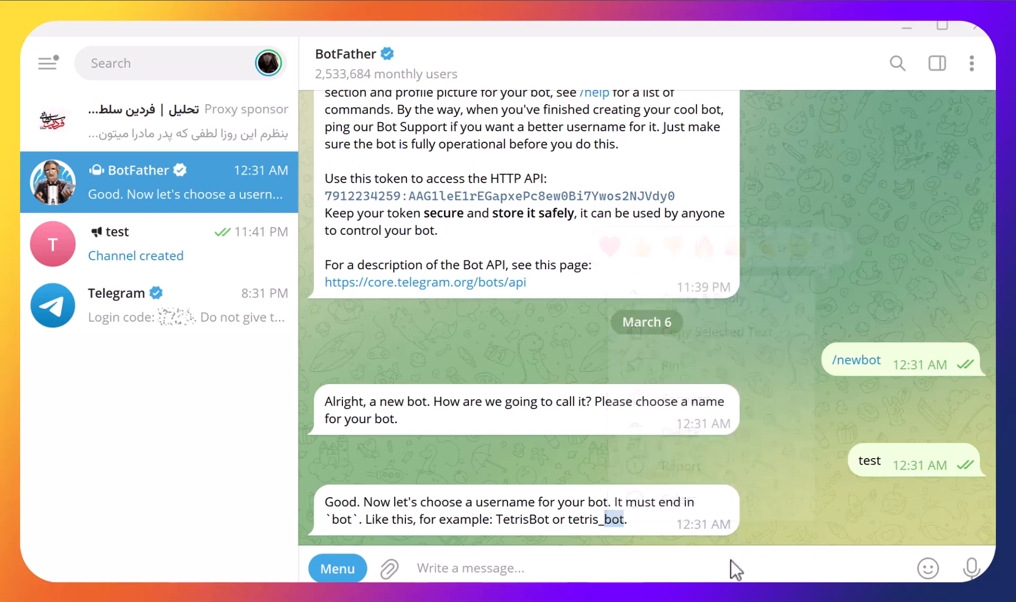
text(test852852b)
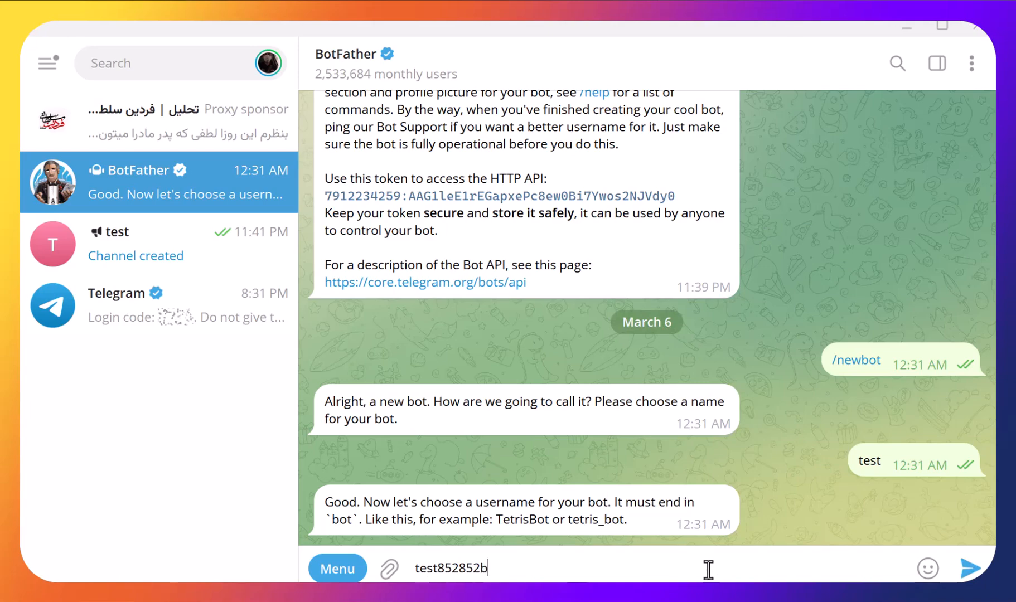
text(ot)
click(971, 567)
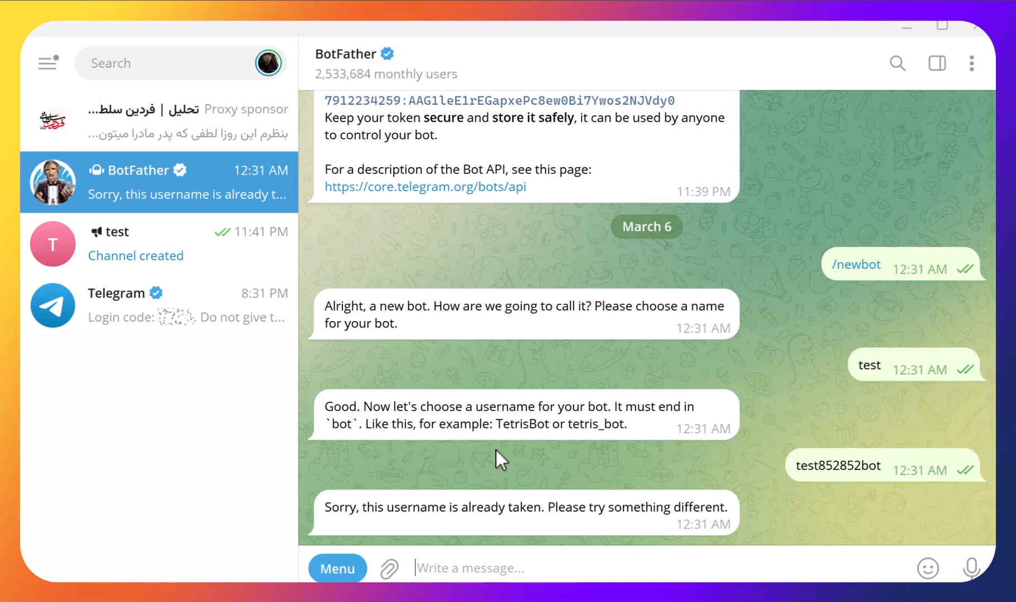
- Copy the previously sent username, change it to test85122852bot, and send it to BotFather
right_click(854, 467)
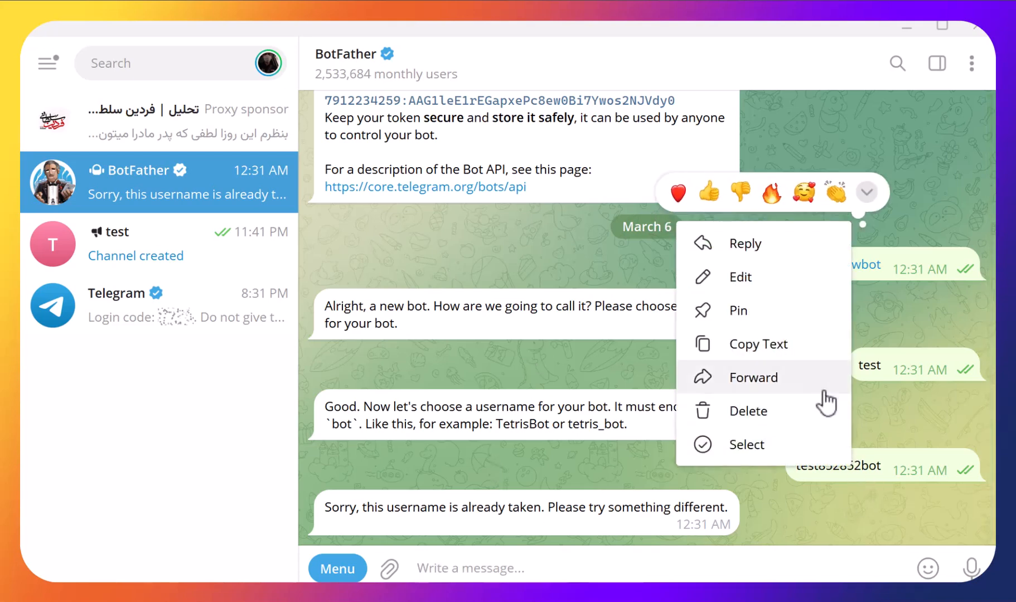
click(794, 352)
click(590, 565)
key(ctrl+v)
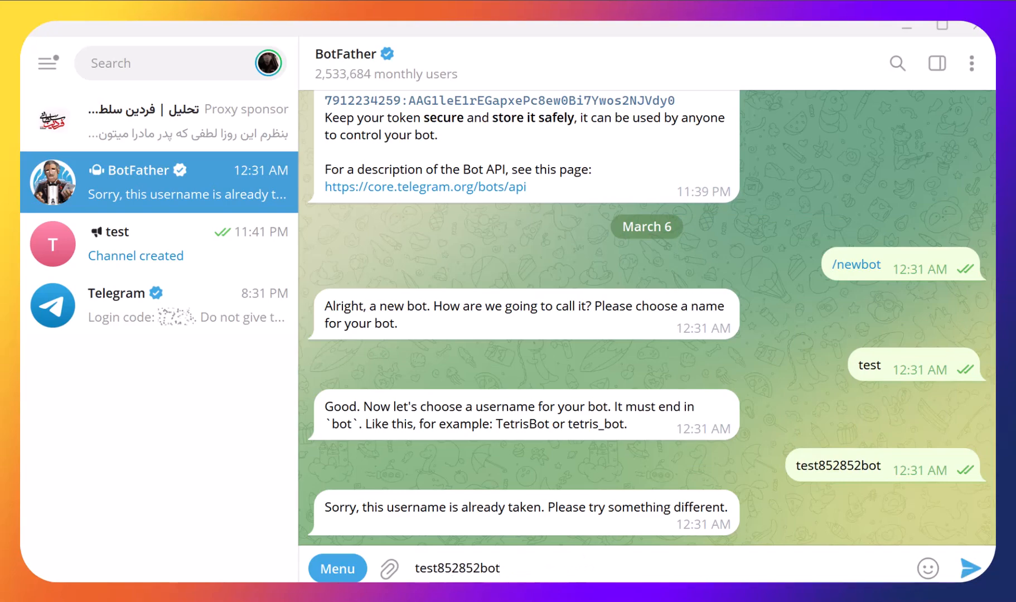
text(12)
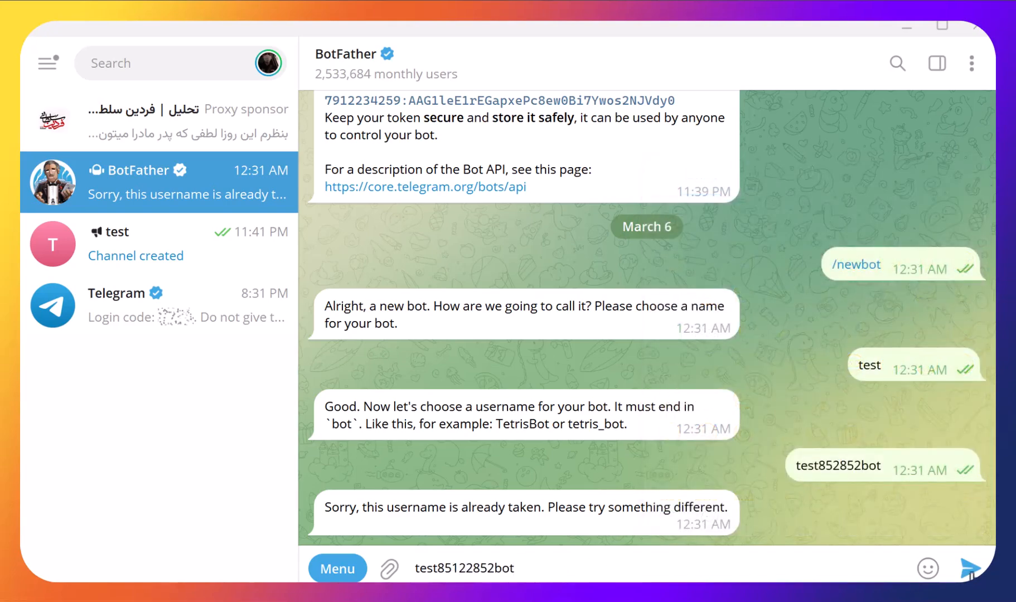
click(969, 569)
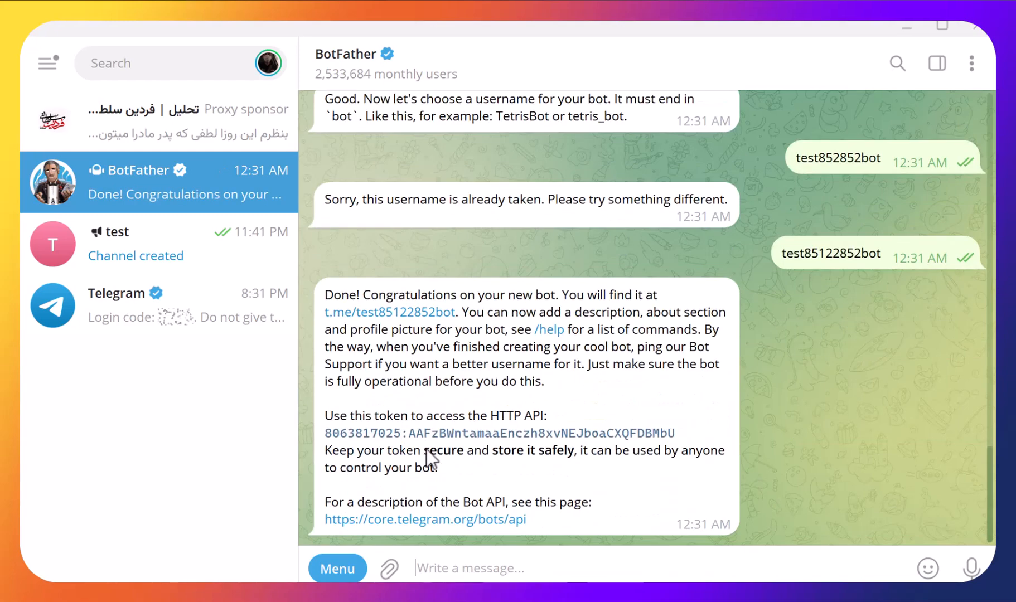
- Copy the new bot's API token from BotFather, and switch back to Make to paste it into the Telegram connection's Token field
double_click(618, 313)
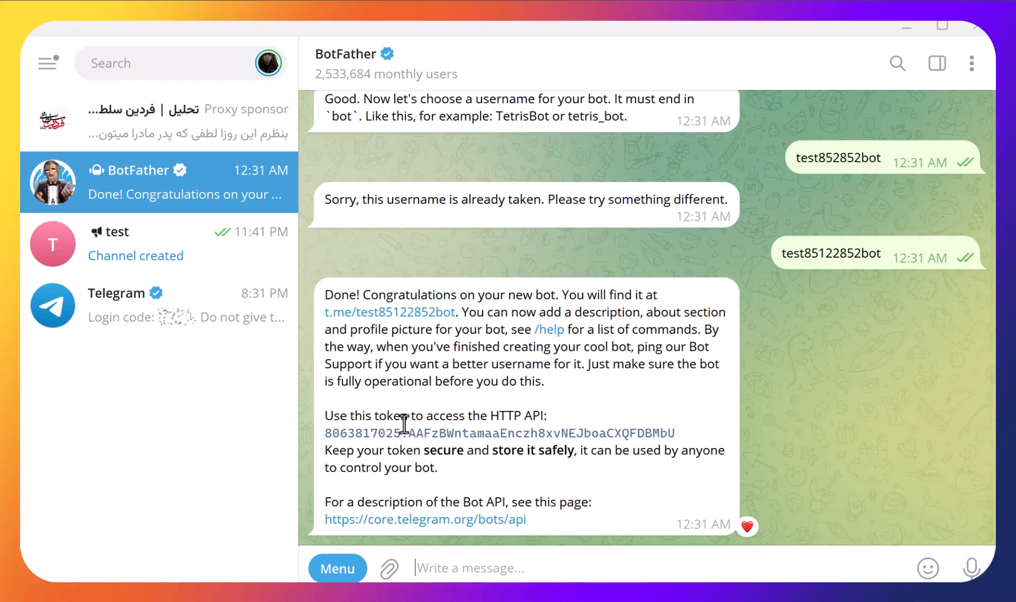
click(399, 436)
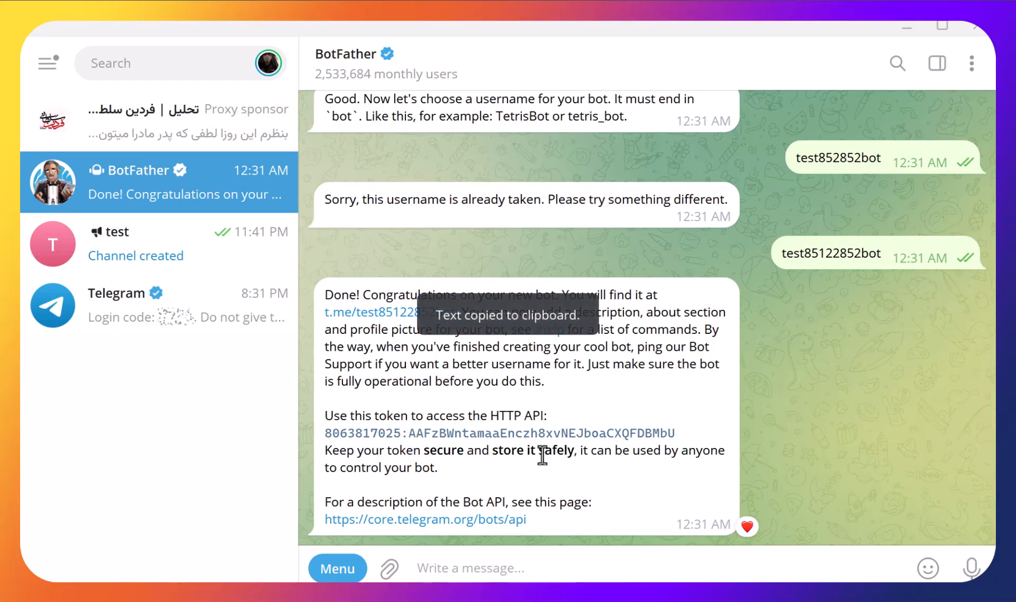
click(747, 526)
mouse_move(677, 594)
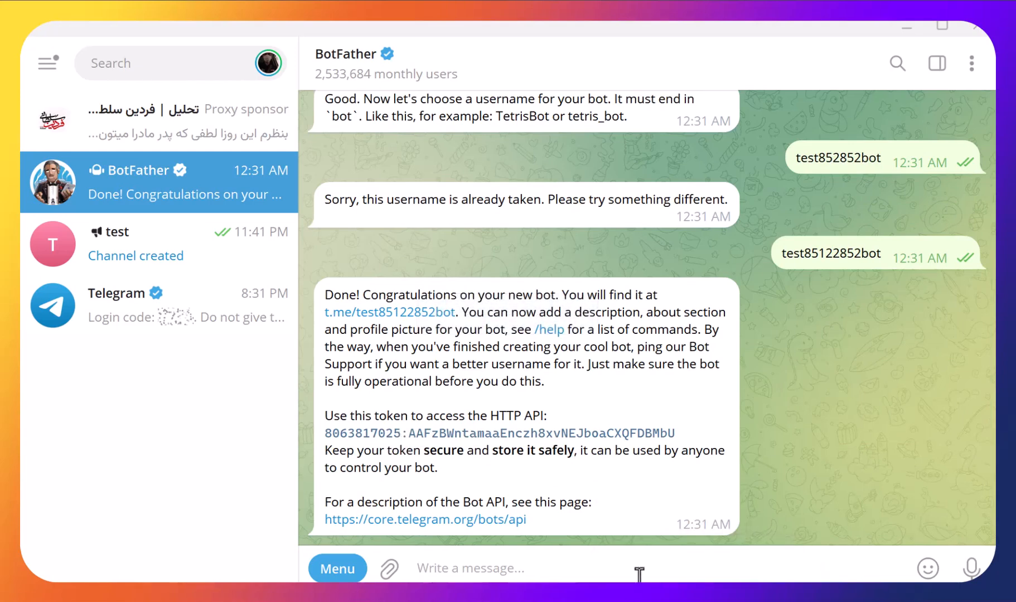
key(alt+Tab)
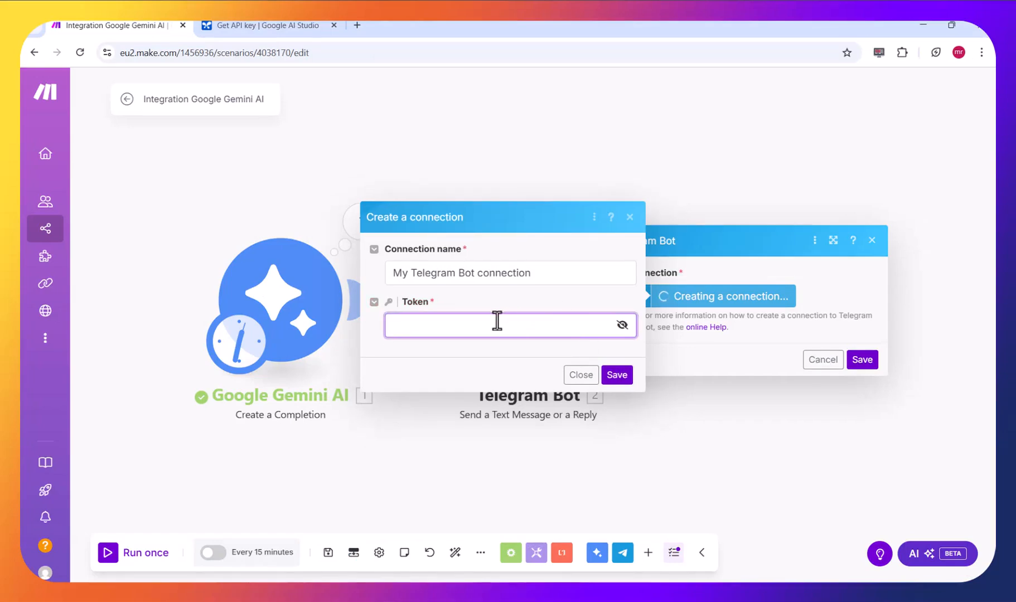
key(ctrl+v)
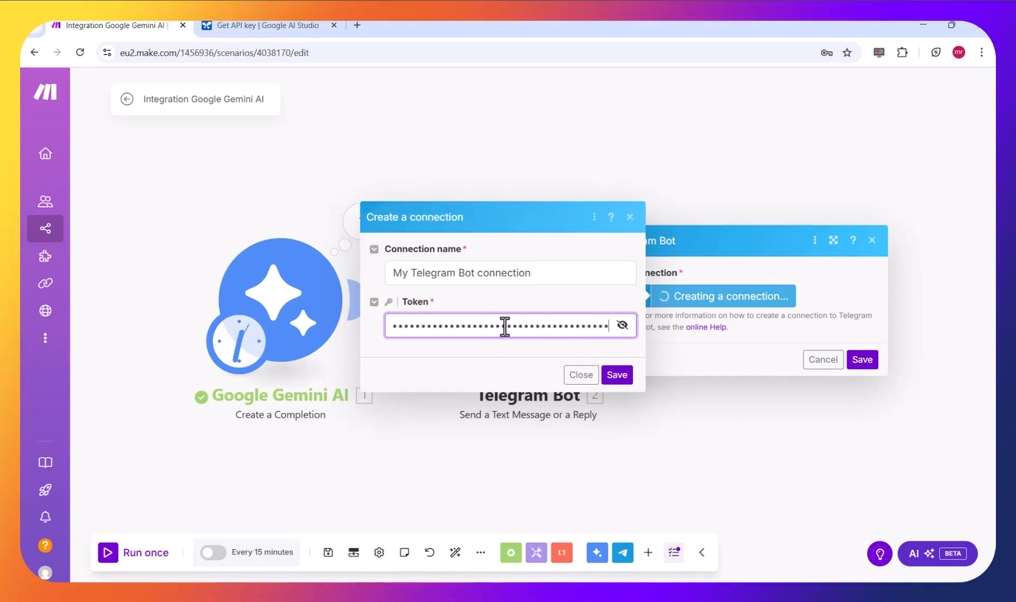
- Save the Telegram Bot connection and read the Chat ID format hint in the module settings
click(628, 375)
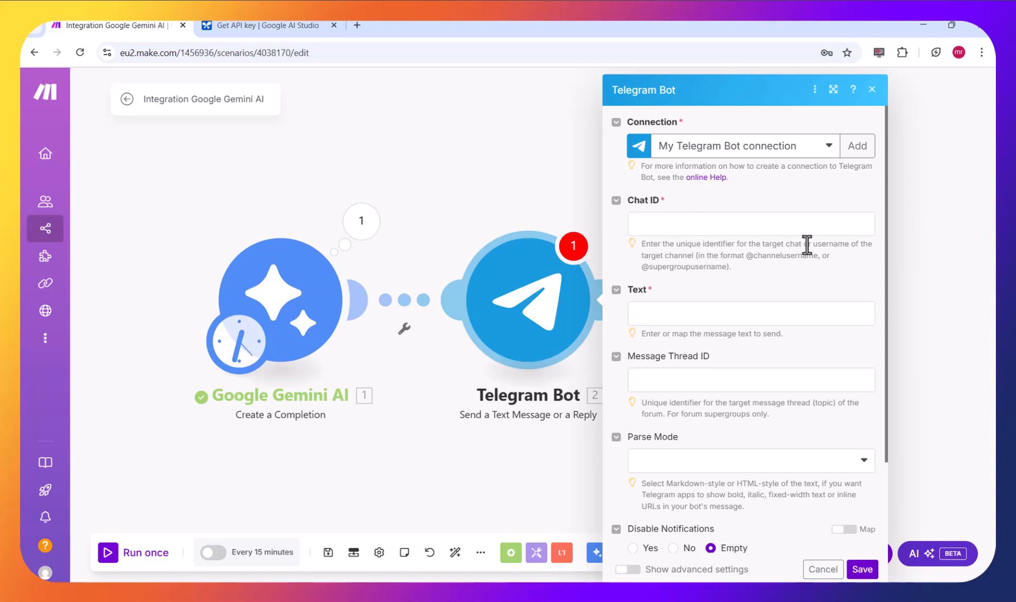
drag(813, 244, 832, 255)
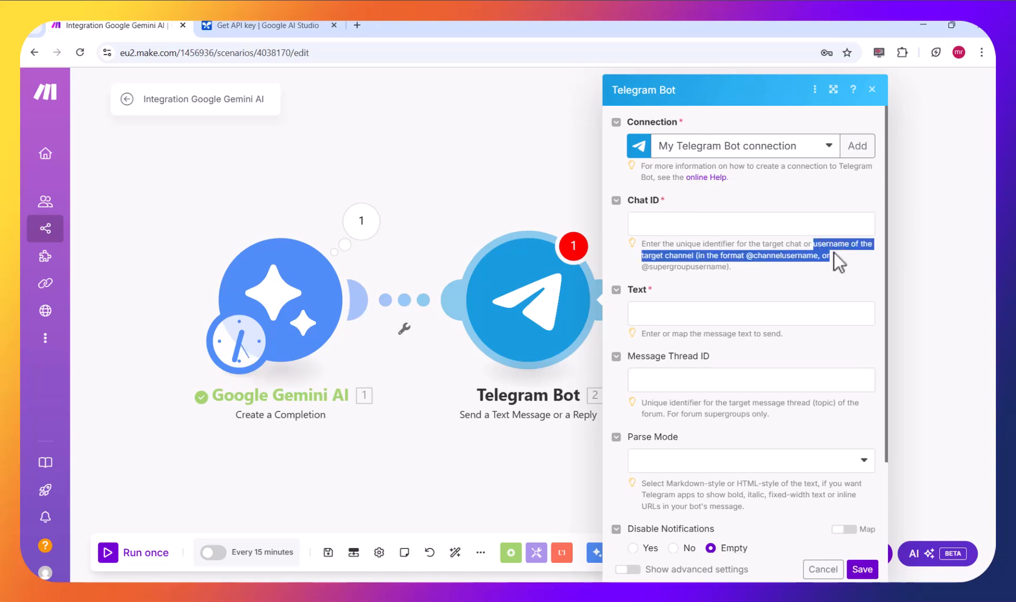
click(841, 251)
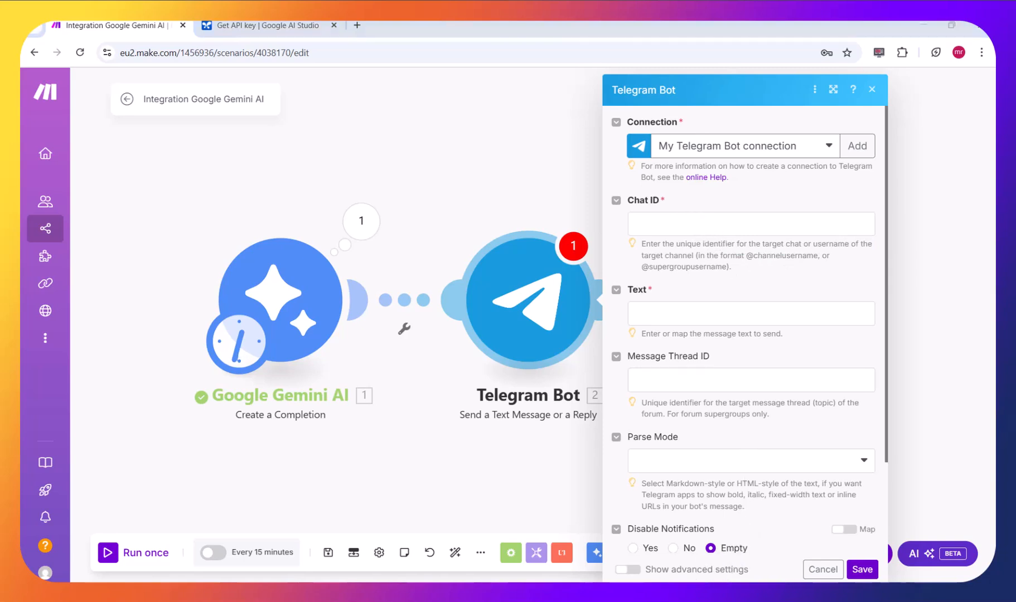
- Switch to Telegram and check the administrators of the test channel
click(402, 597)
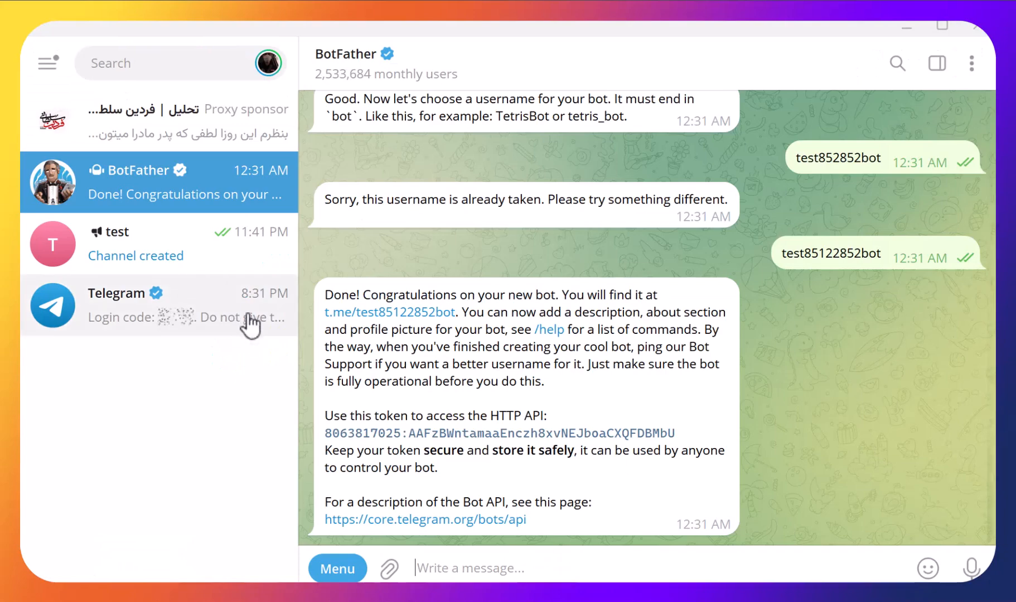
click(201, 266)
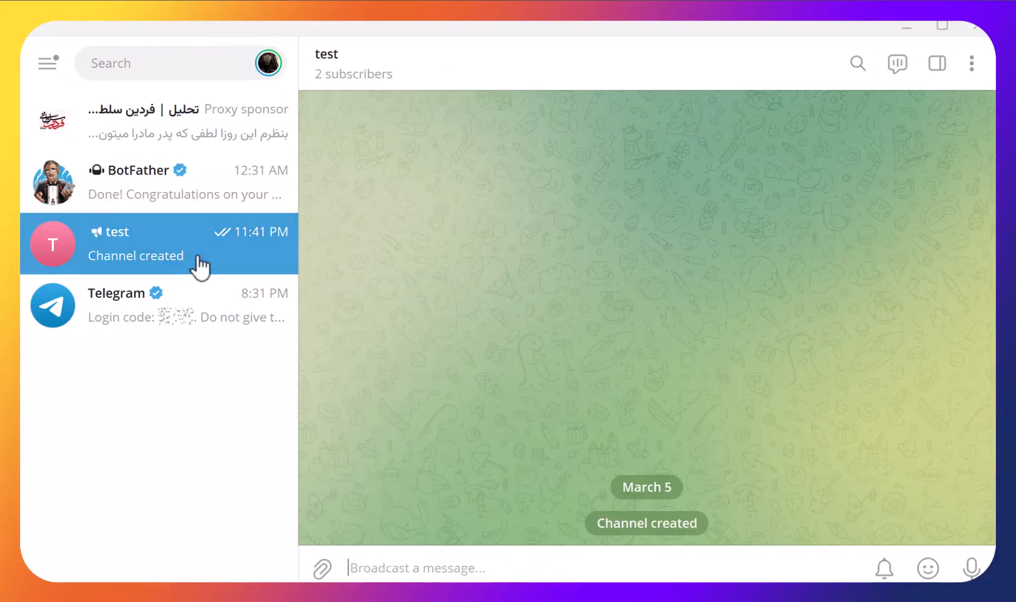
click(398, 86)
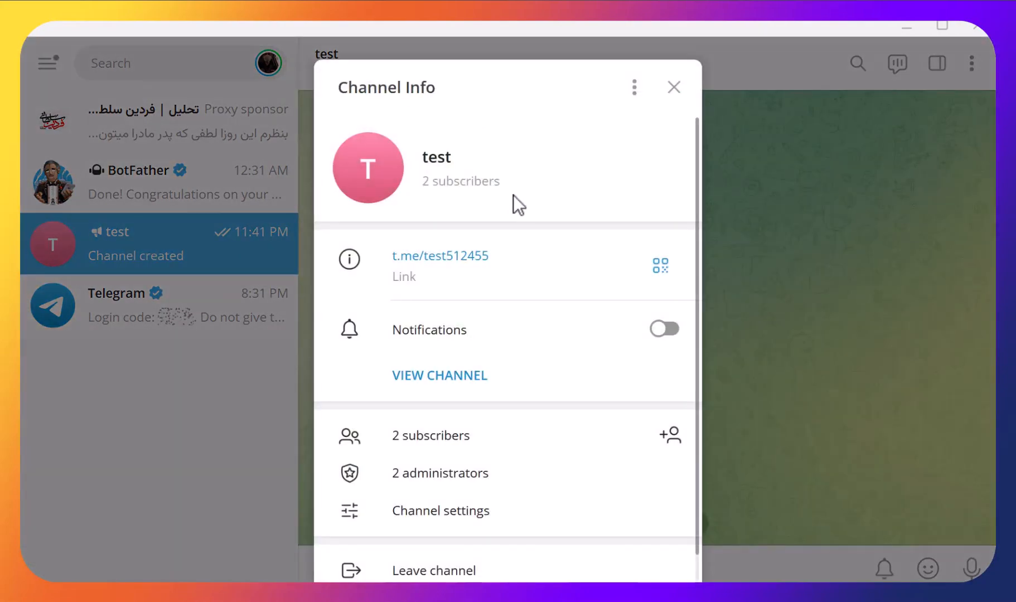
scroll(513, 202, down, 1)
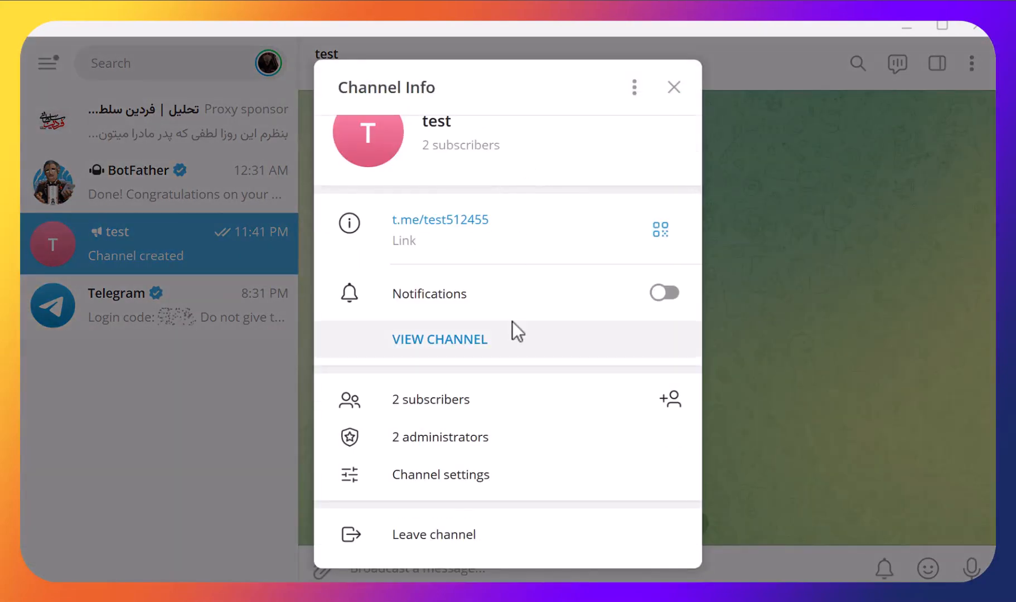
click(484, 439)
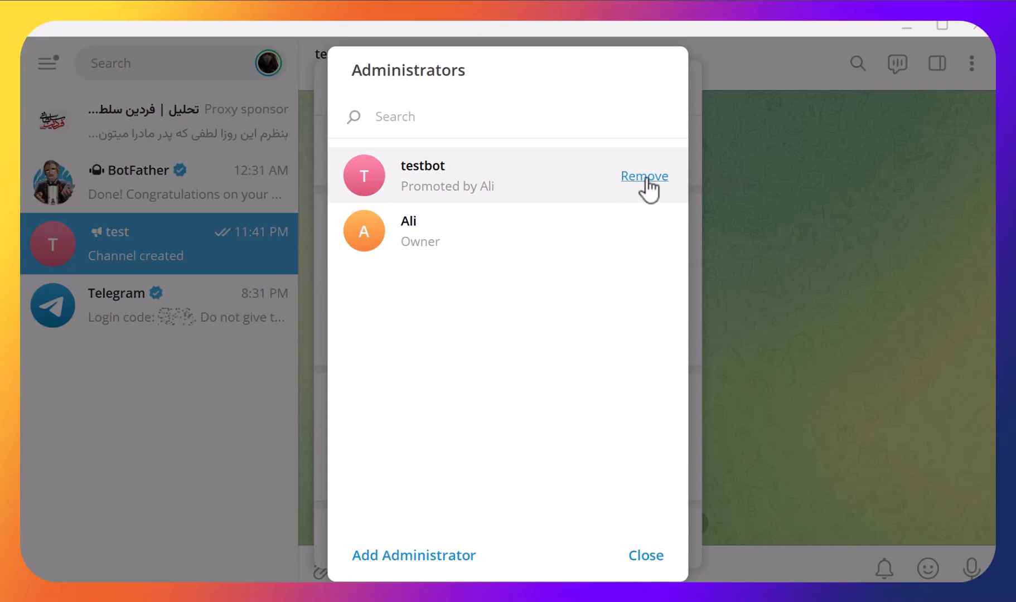
click(647, 564)
click(220, 365)
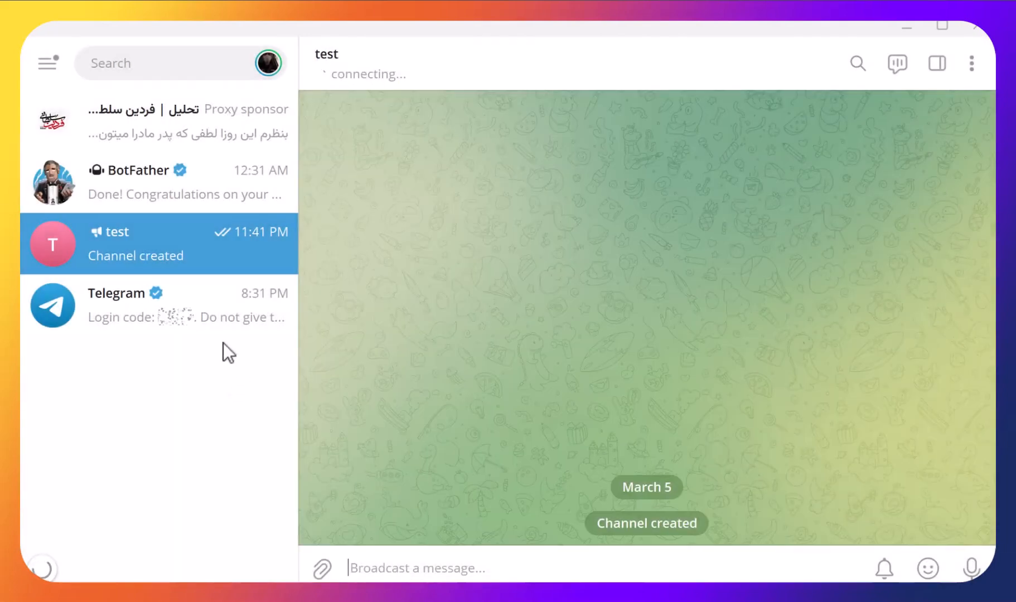
- Copy the username test85122852bot from the BotFather chat
click(210, 187)
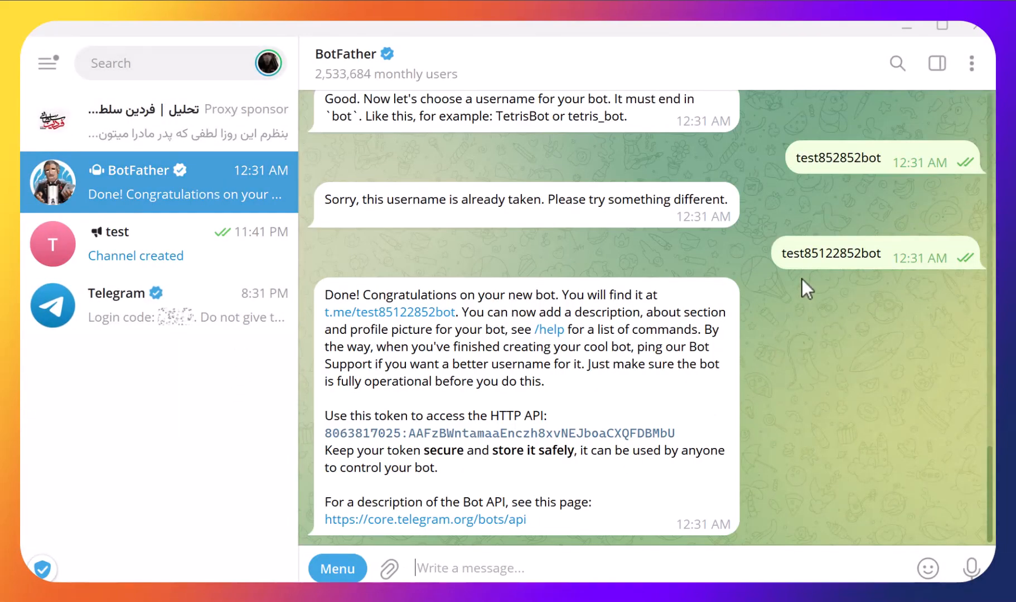
right_click(815, 259)
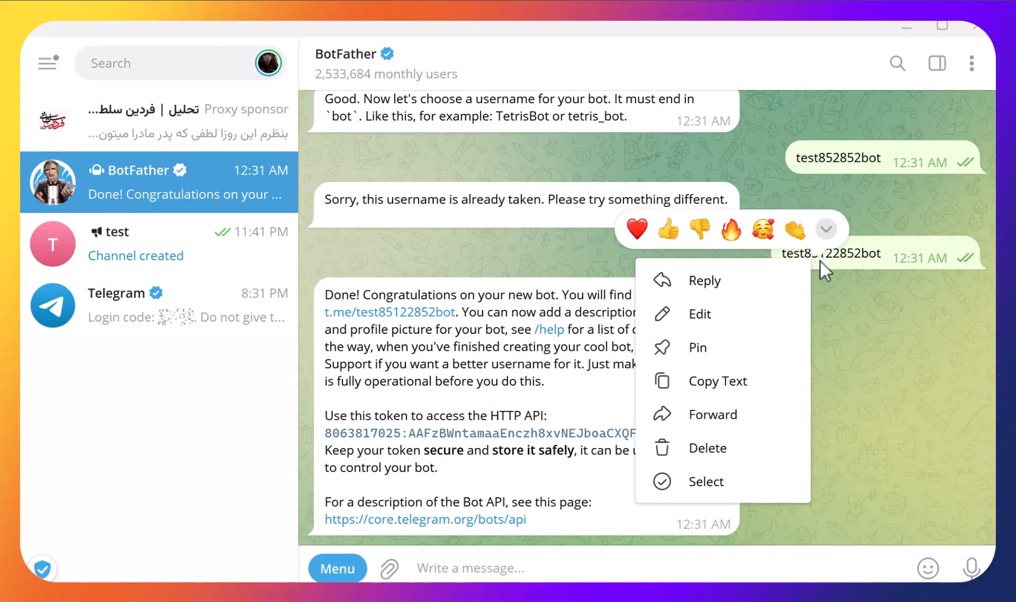
click(748, 381)
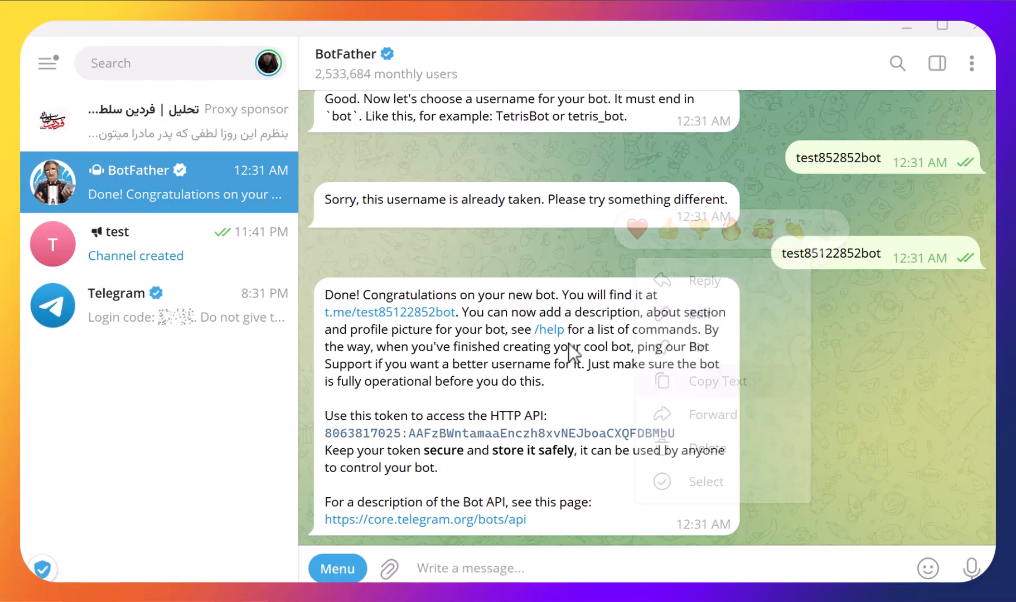
- Find test85122852bot as a new administrator for the test channel and agree to add and promote it
click(226, 245)
click(425, 74)
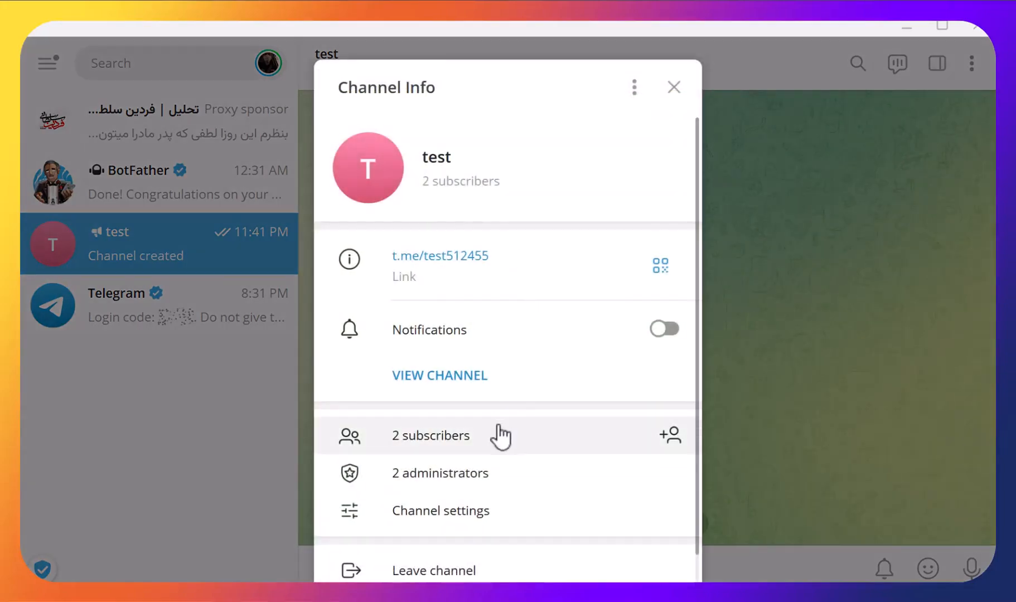
click(453, 484)
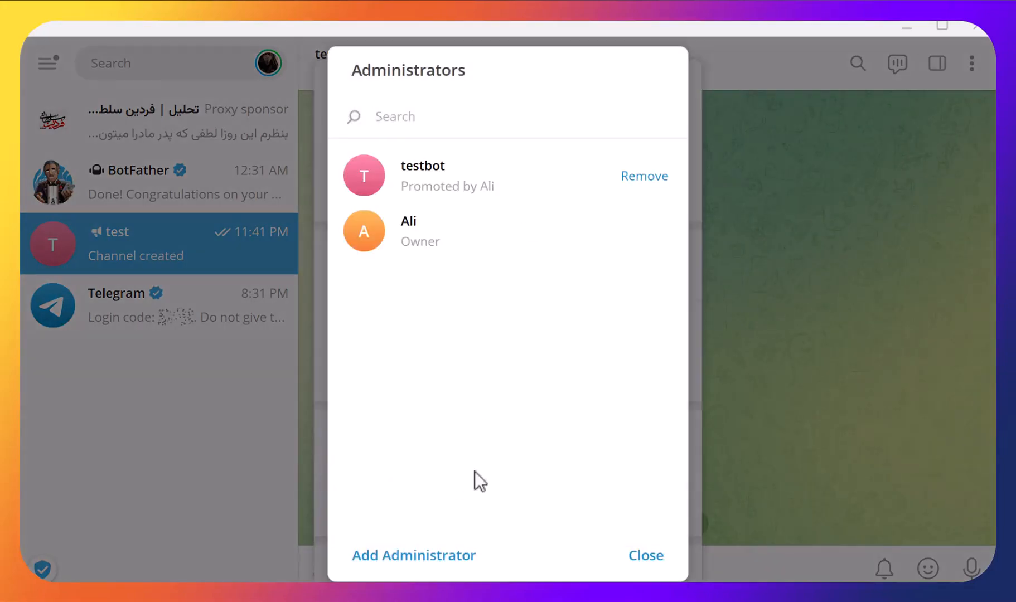
click(425, 562)
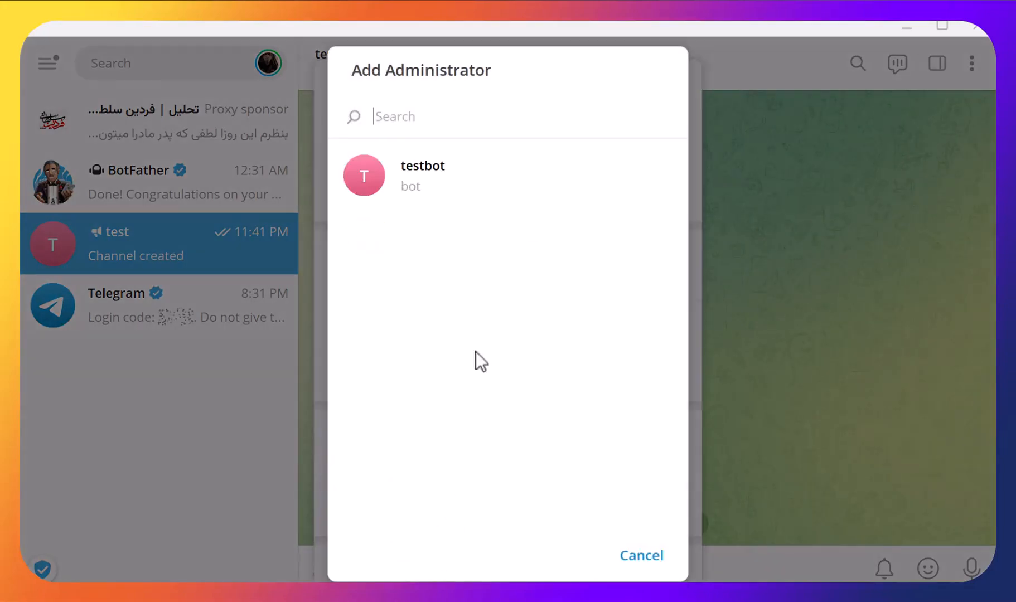
key(ctrl+v)
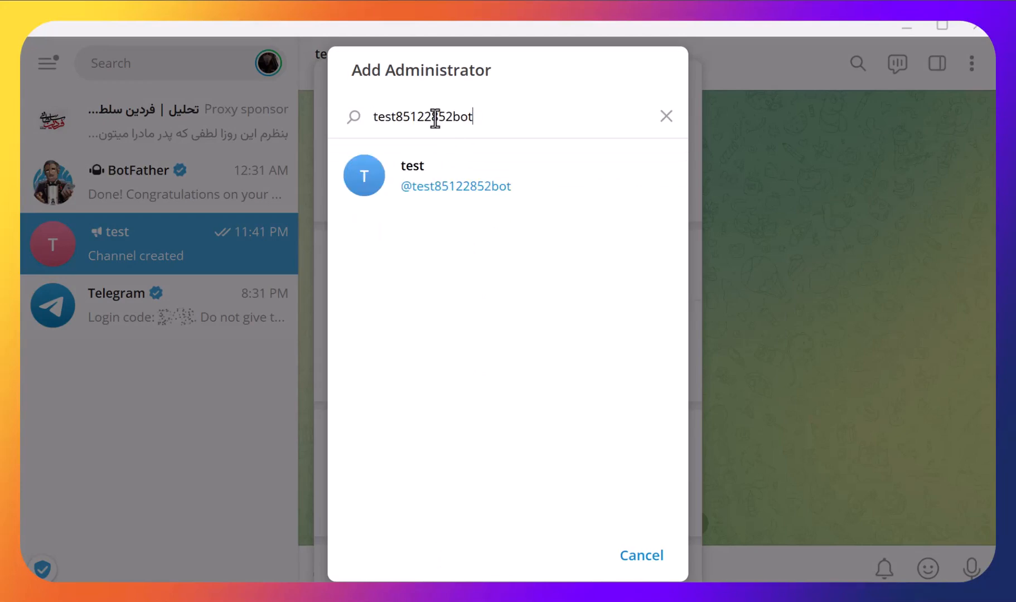
click(476, 185)
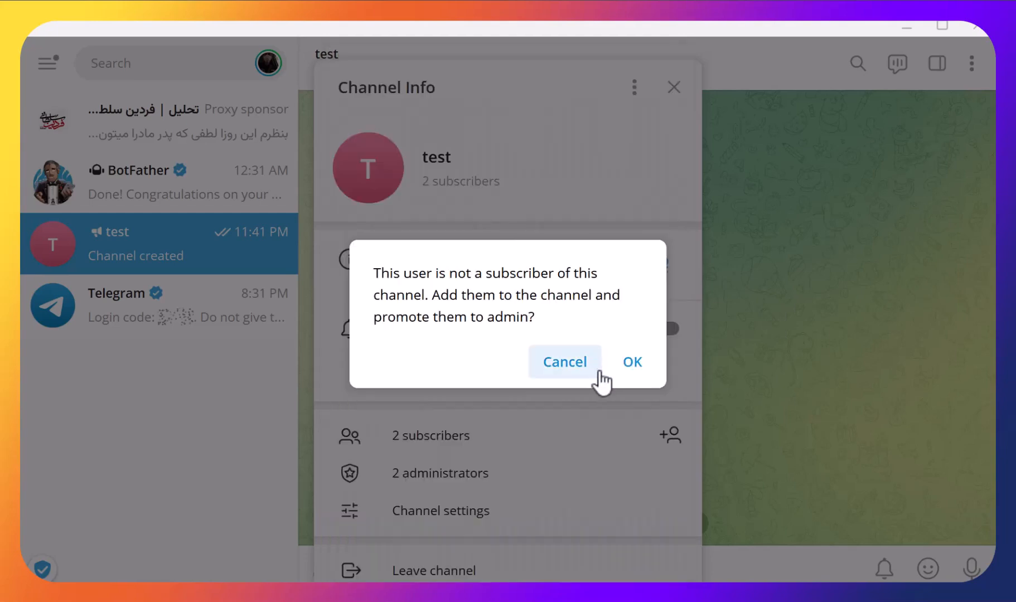
click(635, 371)
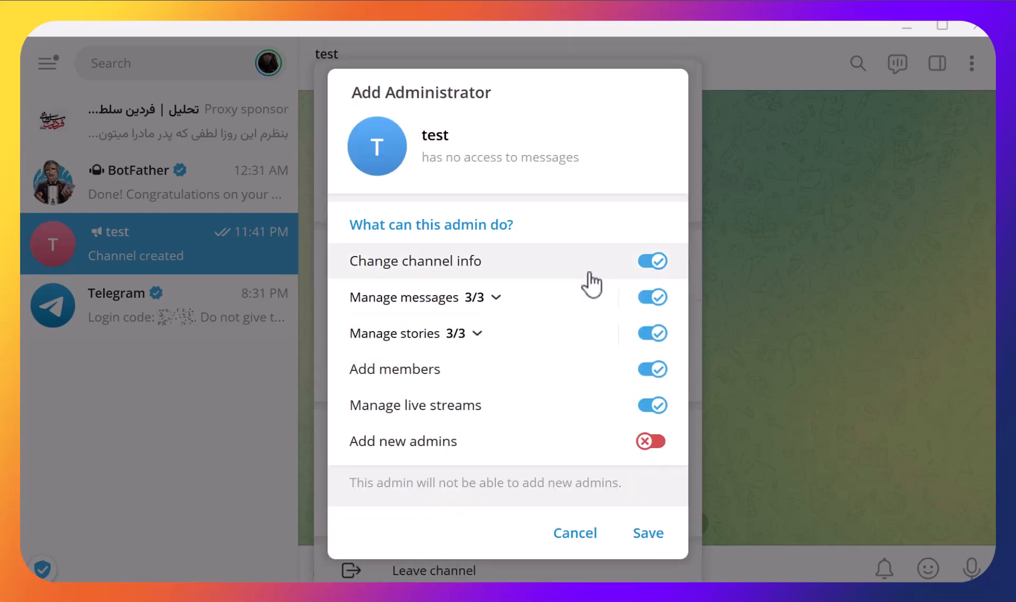
- Limit the bot's admin rights to Post messages only, save them, and close the channel info
click(652, 262)
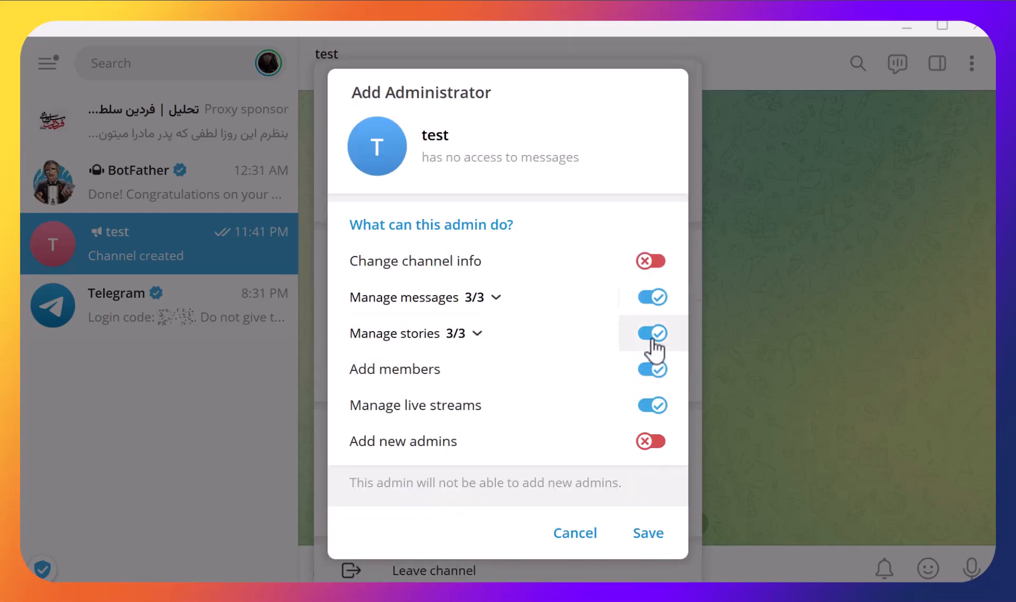
click(653, 334)
click(653, 369)
click(651, 405)
click(483, 299)
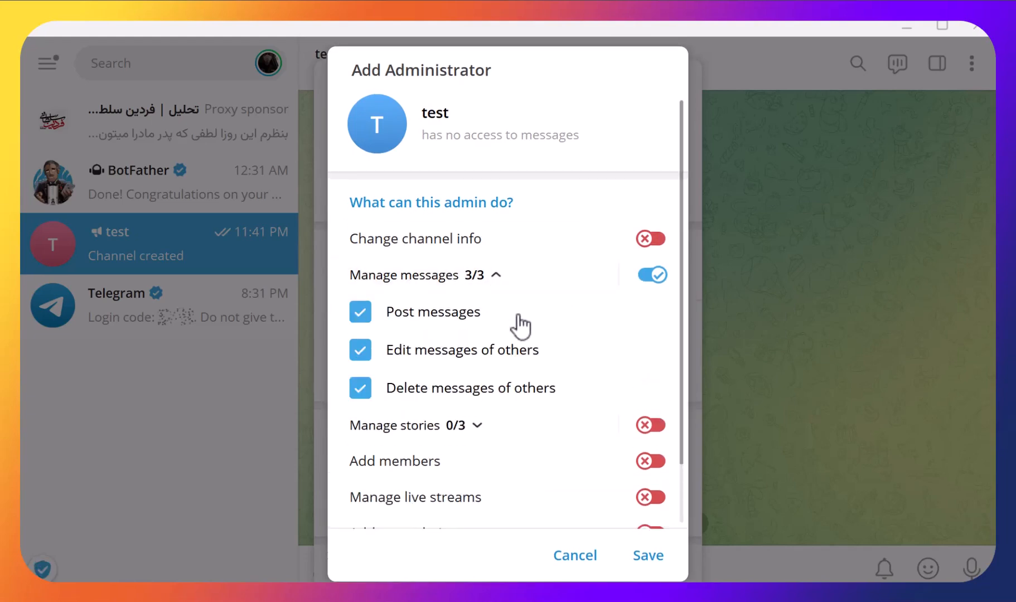
click(466, 356)
click(459, 392)
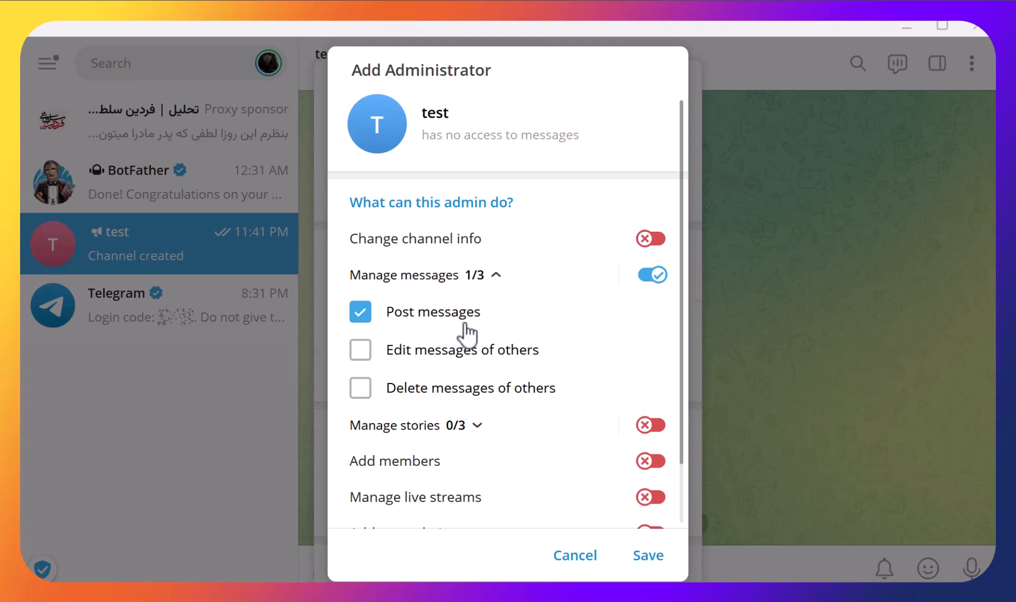
click(650, 542)
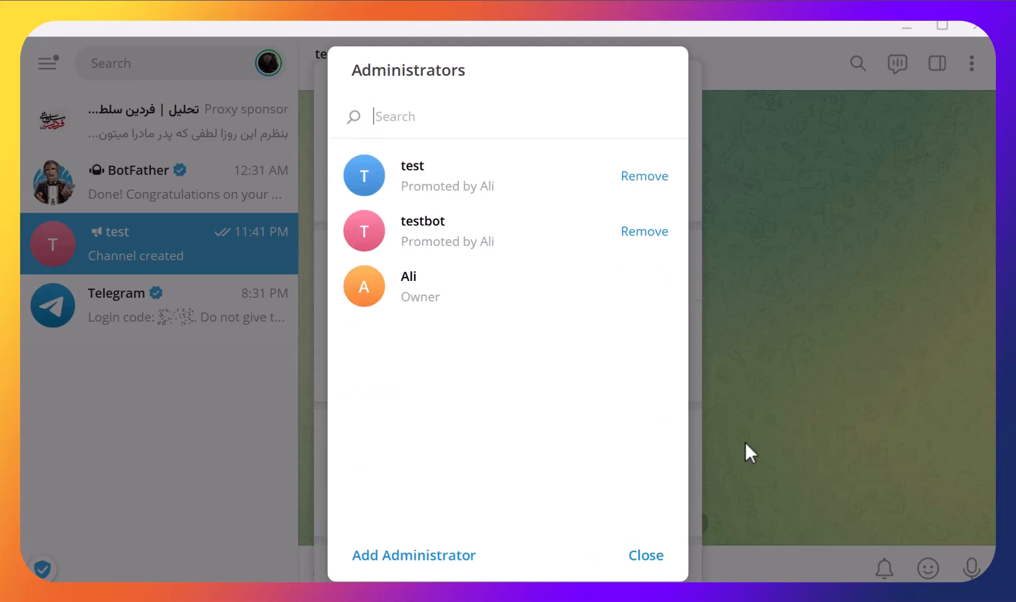
click(651, 564)
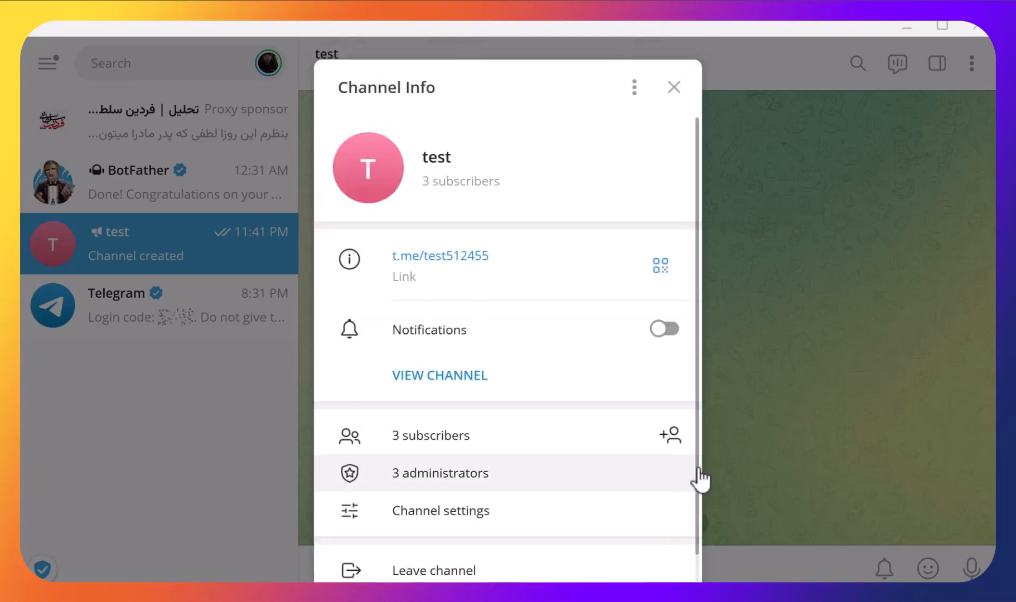
click(791, 410)
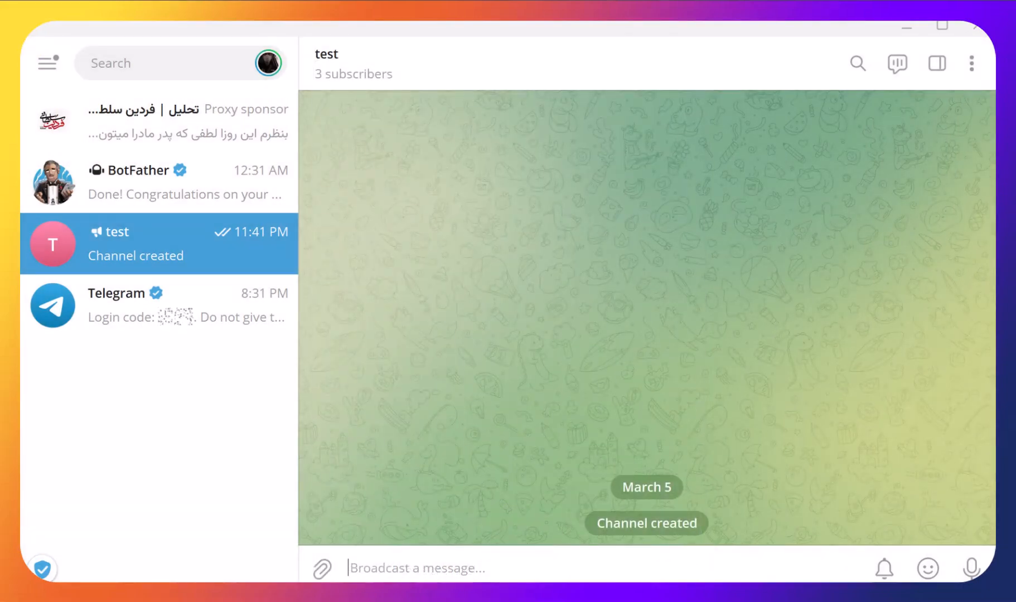
click(677, 597)
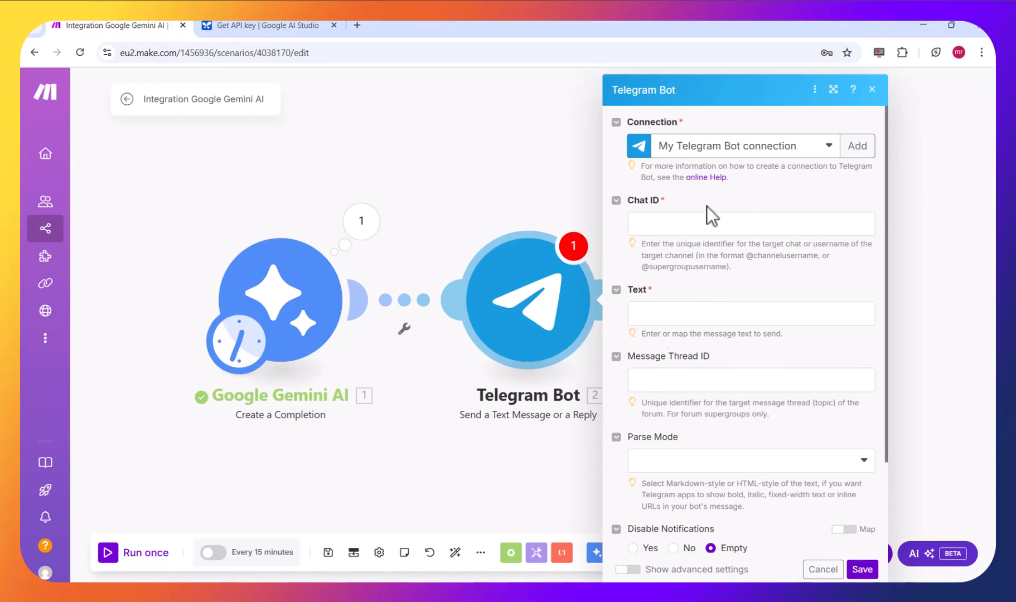
click(678, 225)
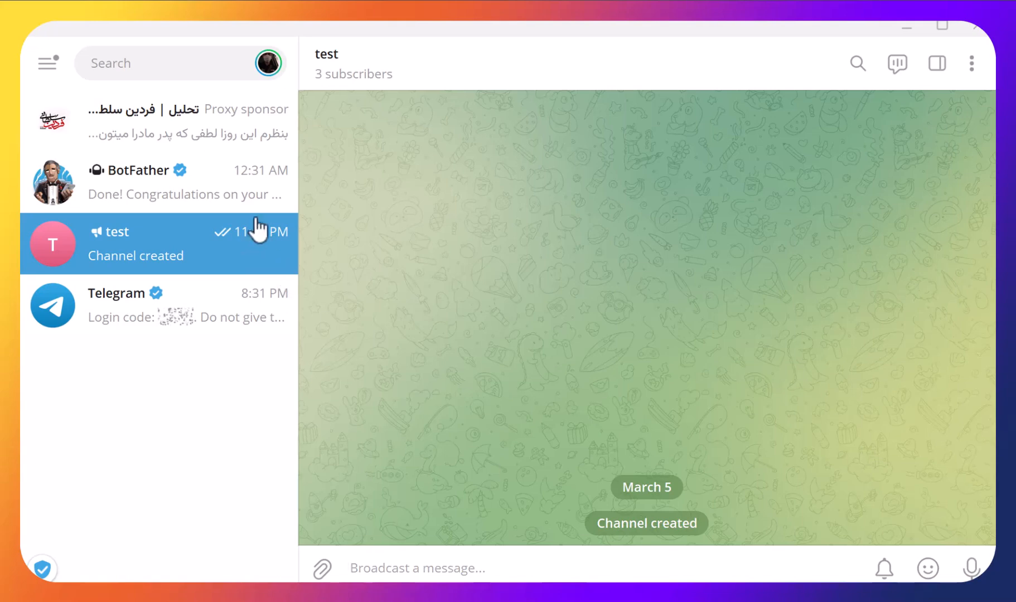
click(369, 56)
drag(515, 263, 441, 260)
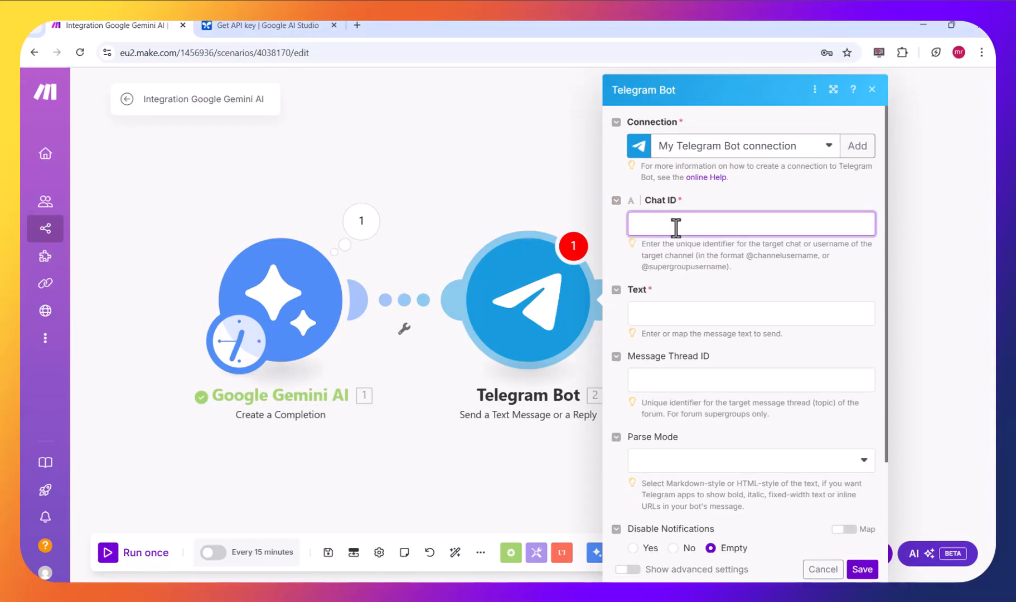
text(@)
key(ctrl+v)
click(692, 289)
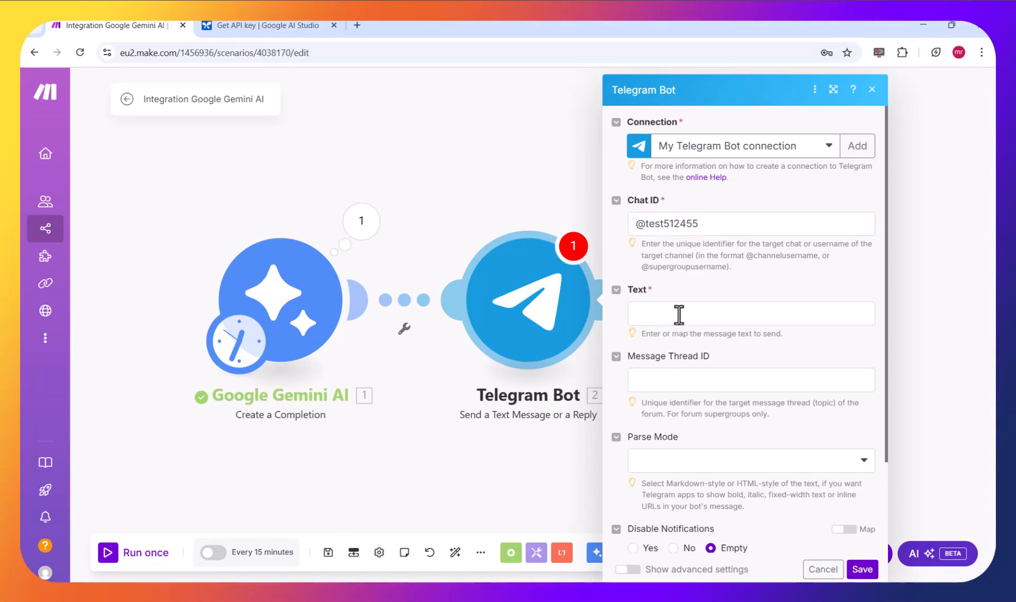
- Map the Google Gemini AI Result into the Telegram message Text and save the module
click(679, 315)
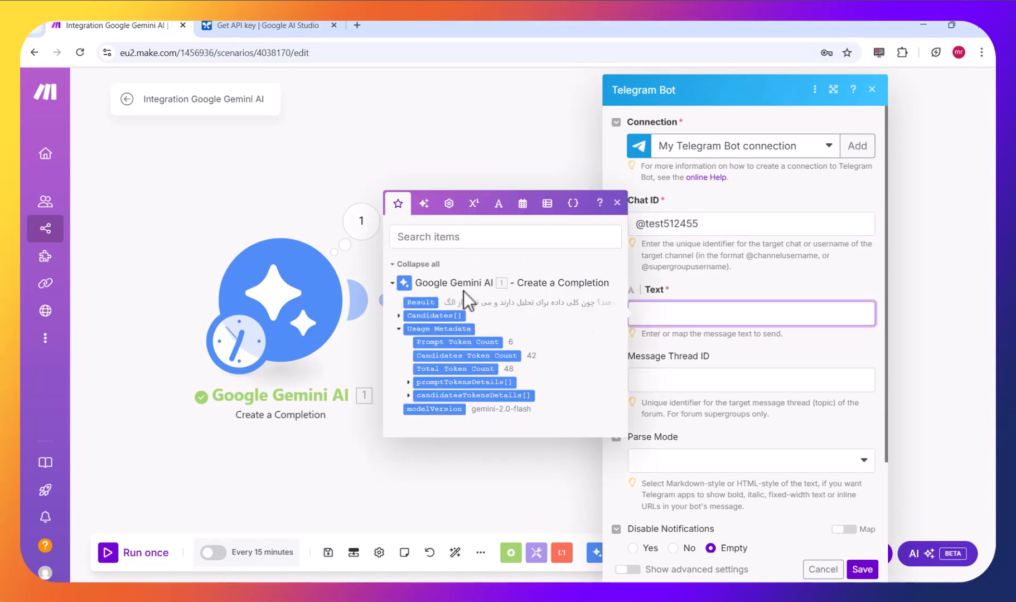
click(430, 301)
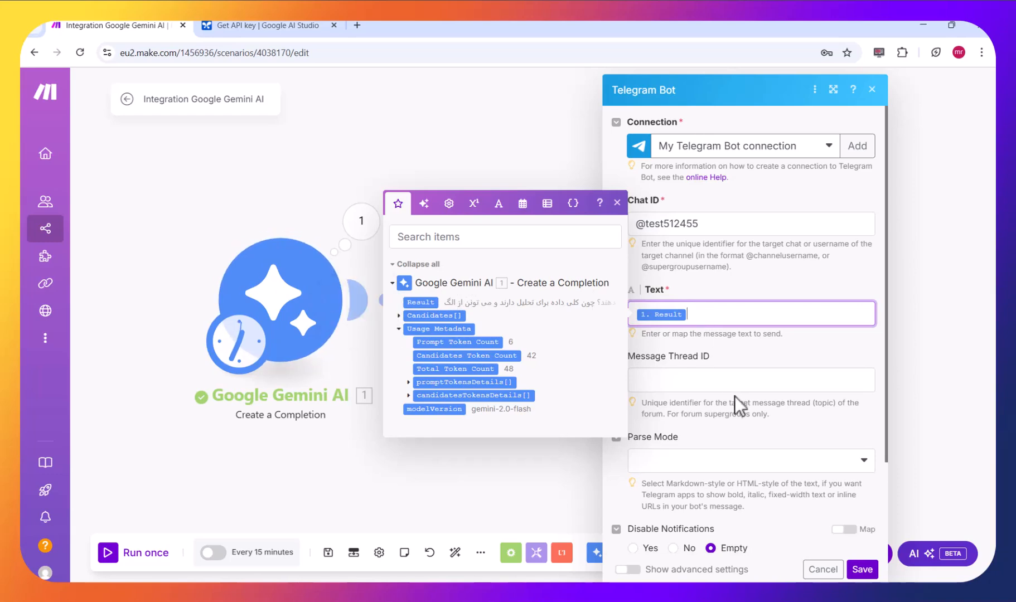
scroll(736, 400, down, 1)
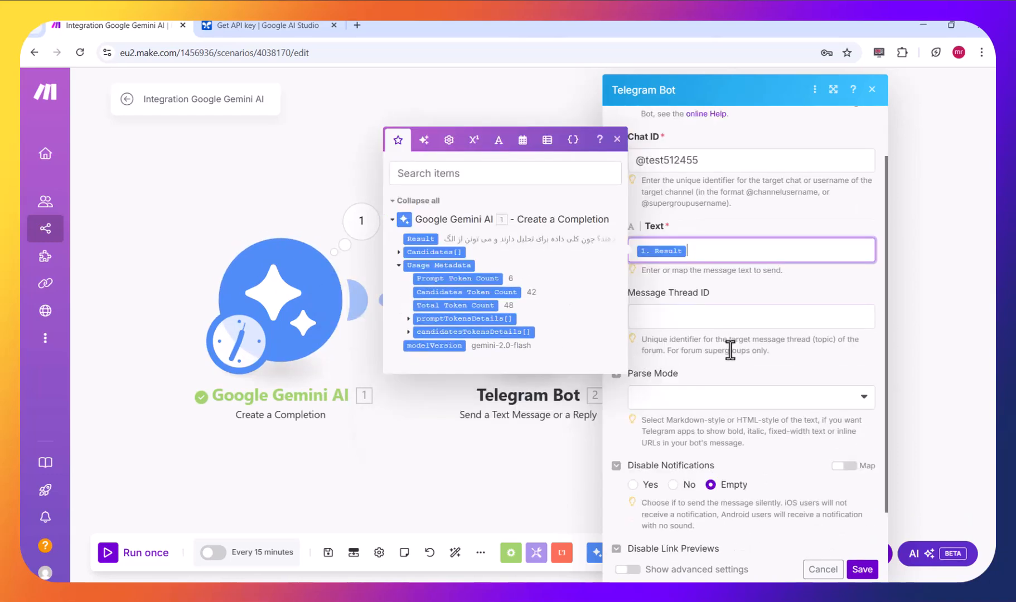
scroll(730, 345, down, 1)
click(862, 569)
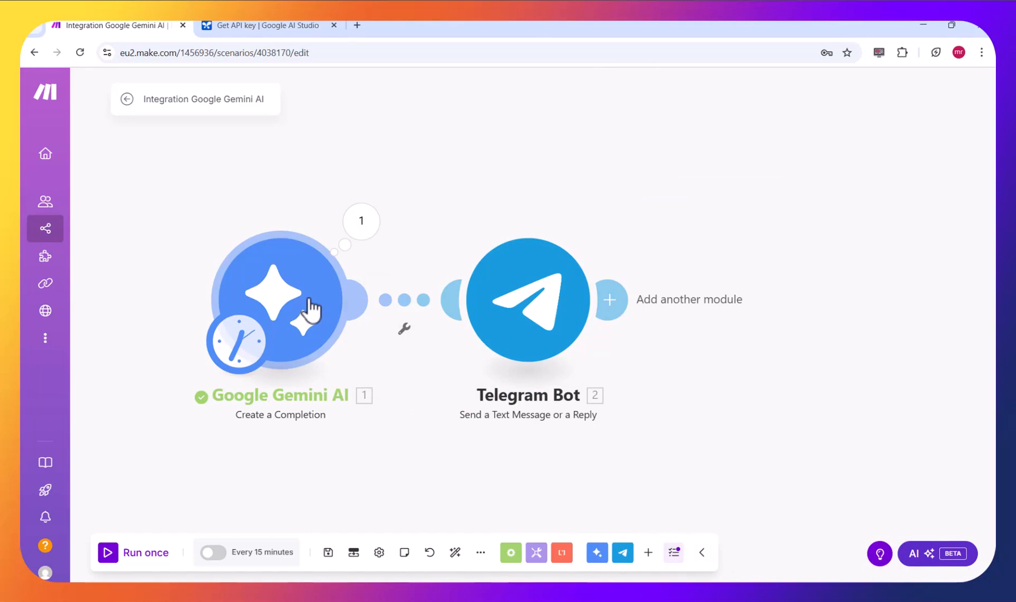
- Replace the Google Gemini AI module's message text with "فکر کن یک تولید کننده محتوا هستی"
click(312, 309)
click(535, 458)
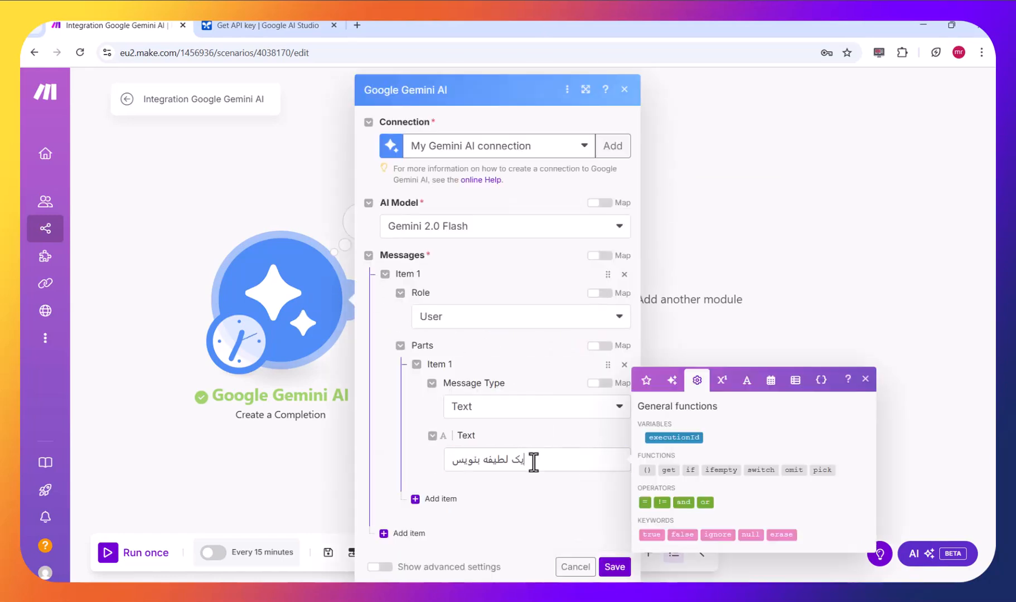
key(ctrl+a)
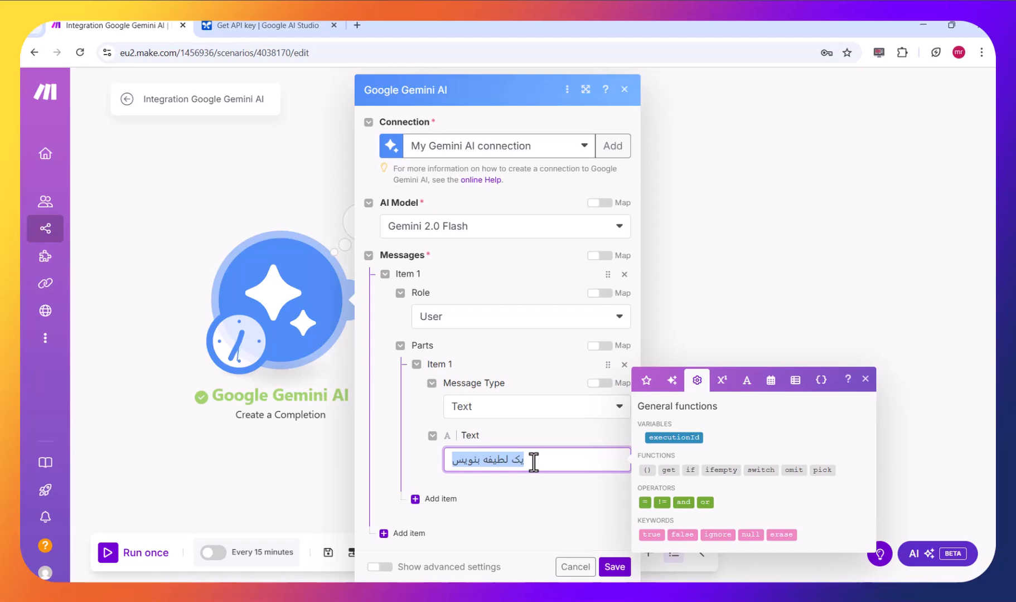
text(فکر کن)
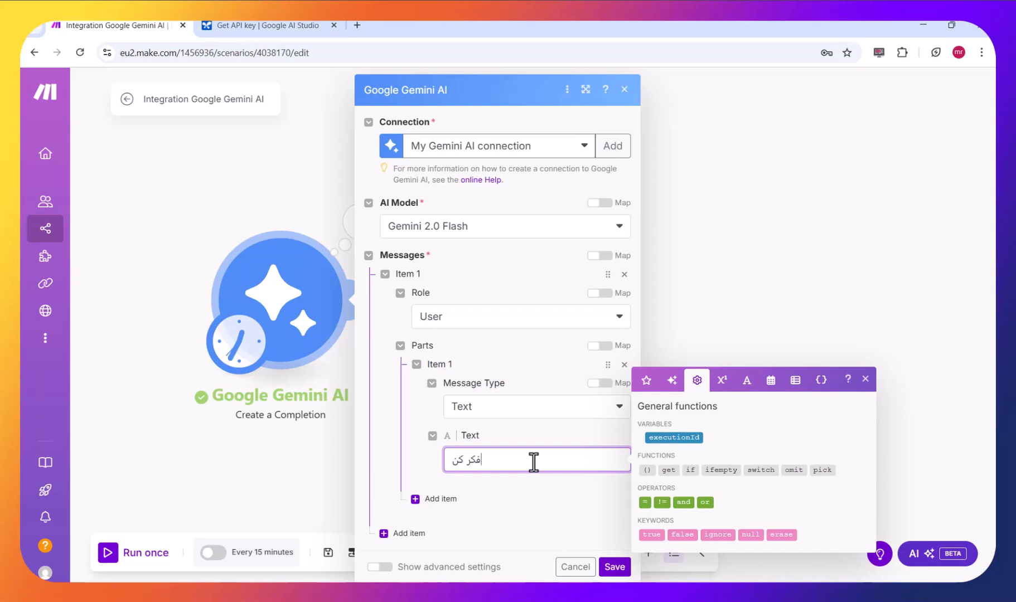
text(یک تولید کننده محتوا هستی)
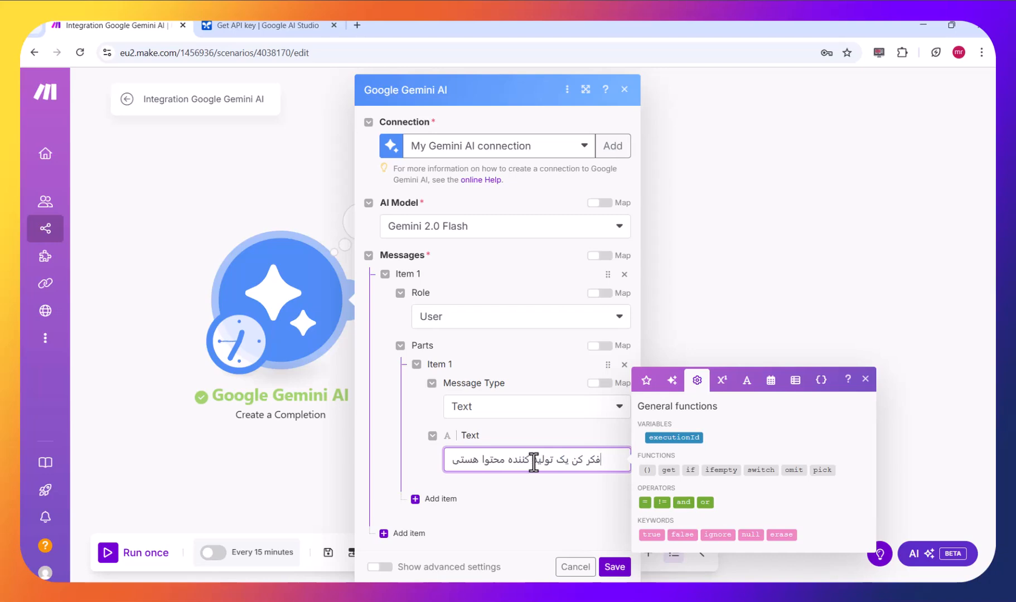
text(.یک متن)
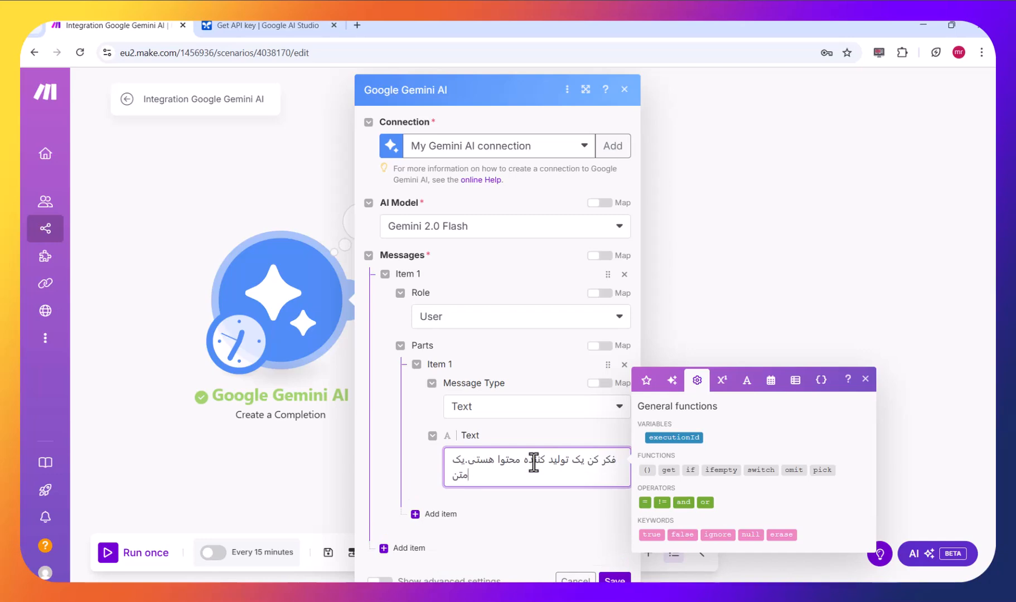
- Extend the Gemini prompt with the sentence ".یک موضوع درباره بهداشت انتخاب کن", asking for a health topic
key(BackSpace)
key(BackSpace)
key(BackSpace)
key(BackSpace)
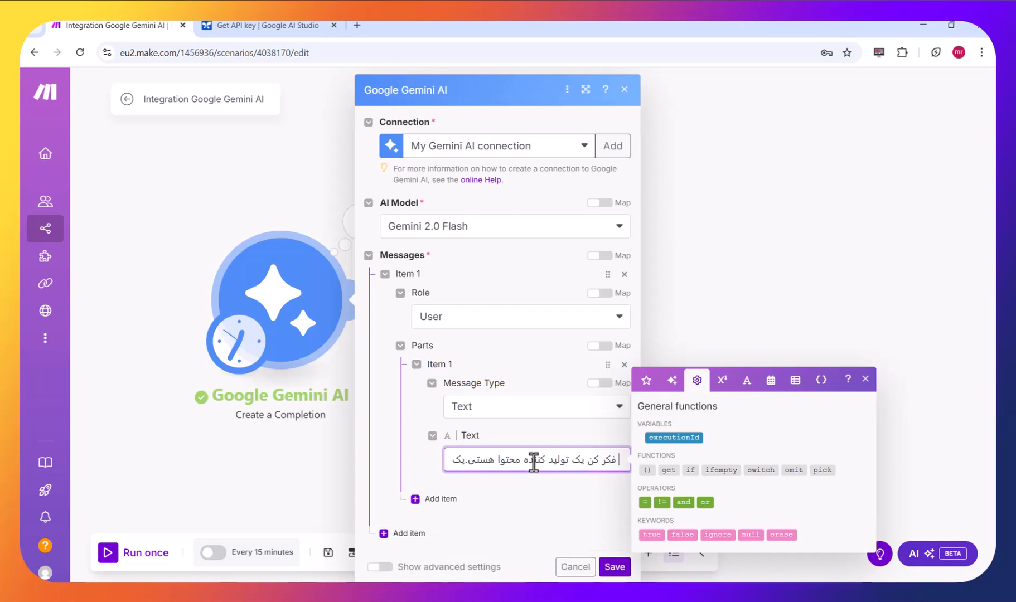
text(موضوع)
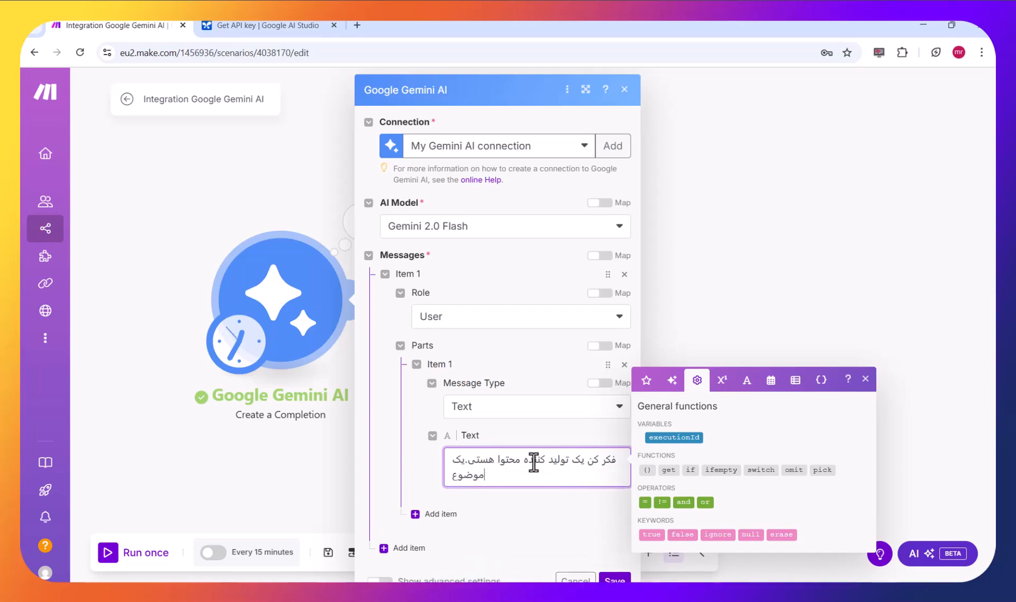
text( درباره بهداشت)
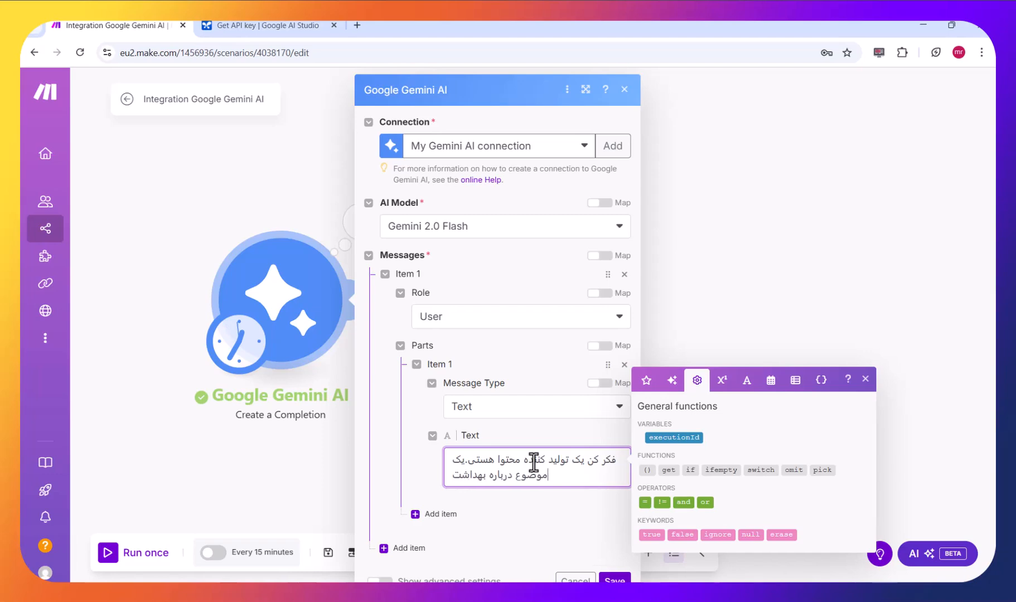
text( انتخاب)
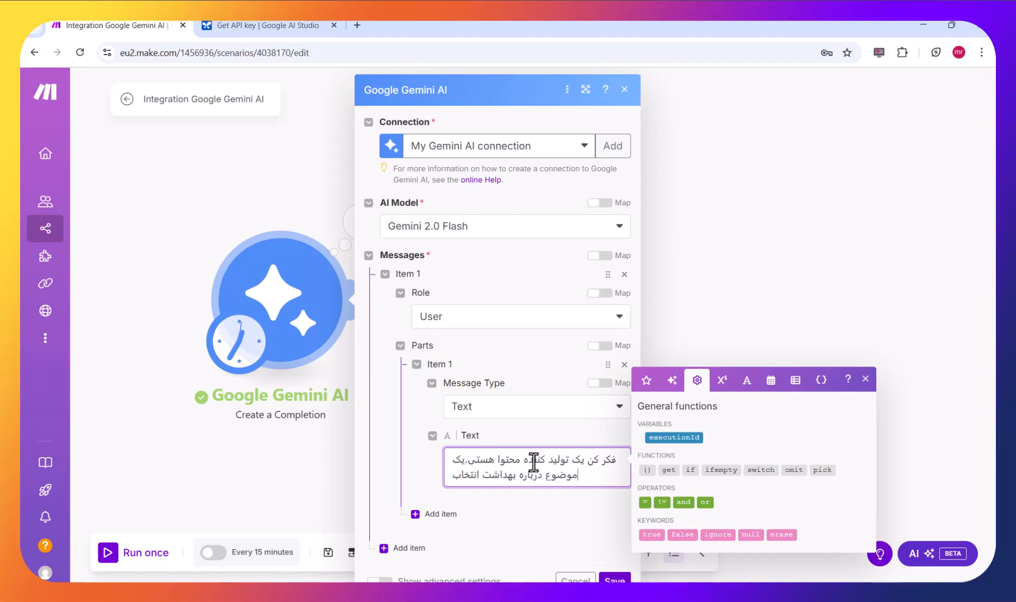
text( کن و)
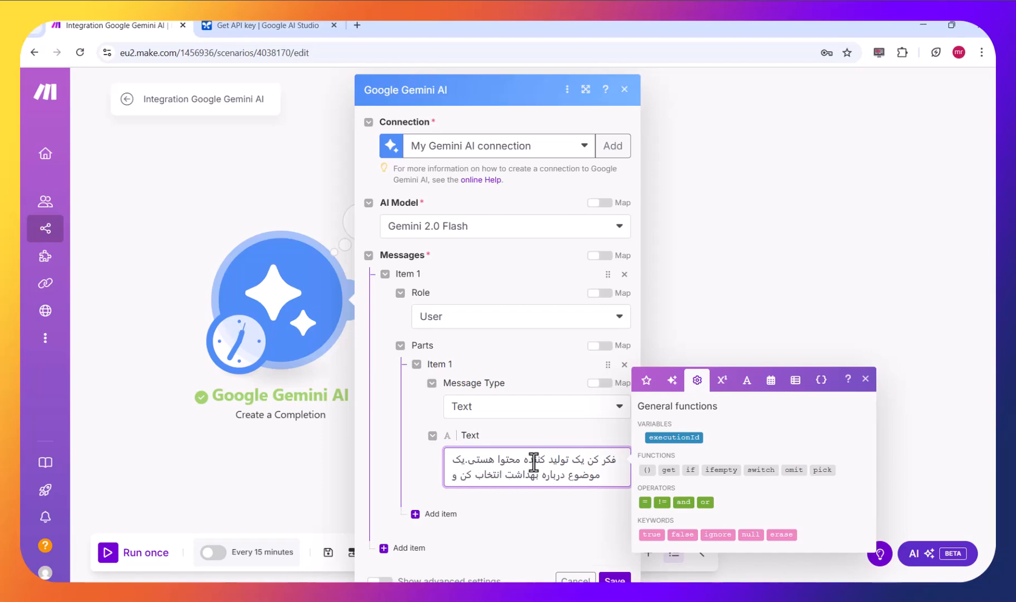
text( یک)
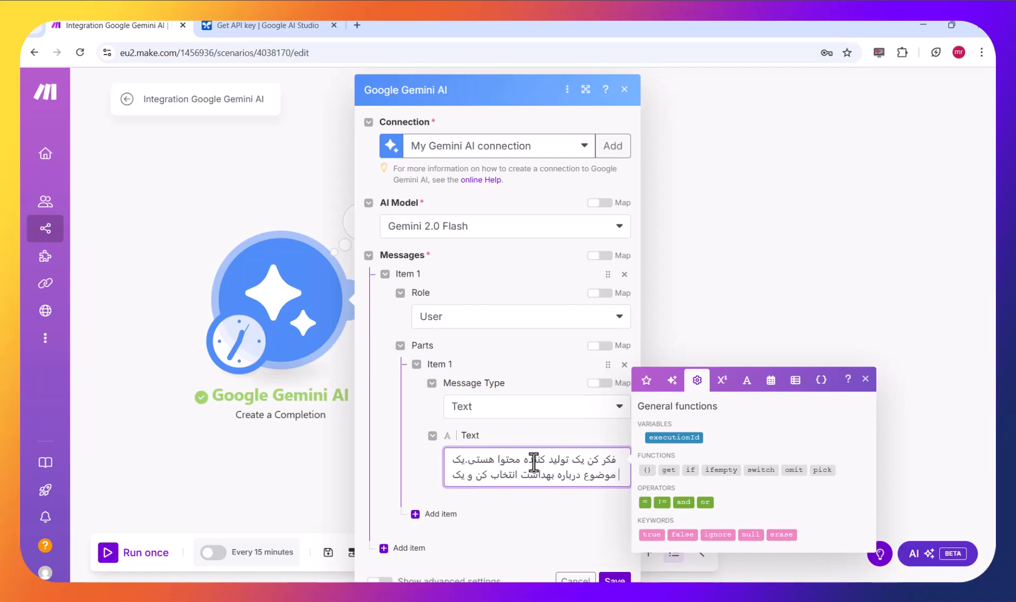
text( مقاله)
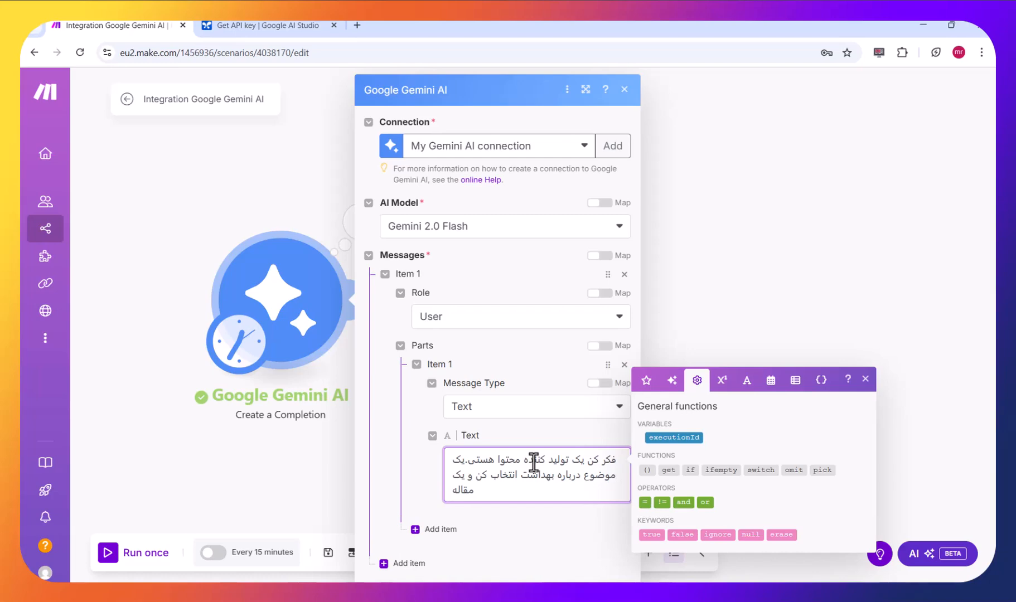
text( جامع)
text( بد)
- Continue the Gemini prompt with "و یک مقاله جامع درباره ان بنویس" to request a comprehensive article on the topic
key(BackSpace)
key(BackSpace)
text(درباره ان بنویس)
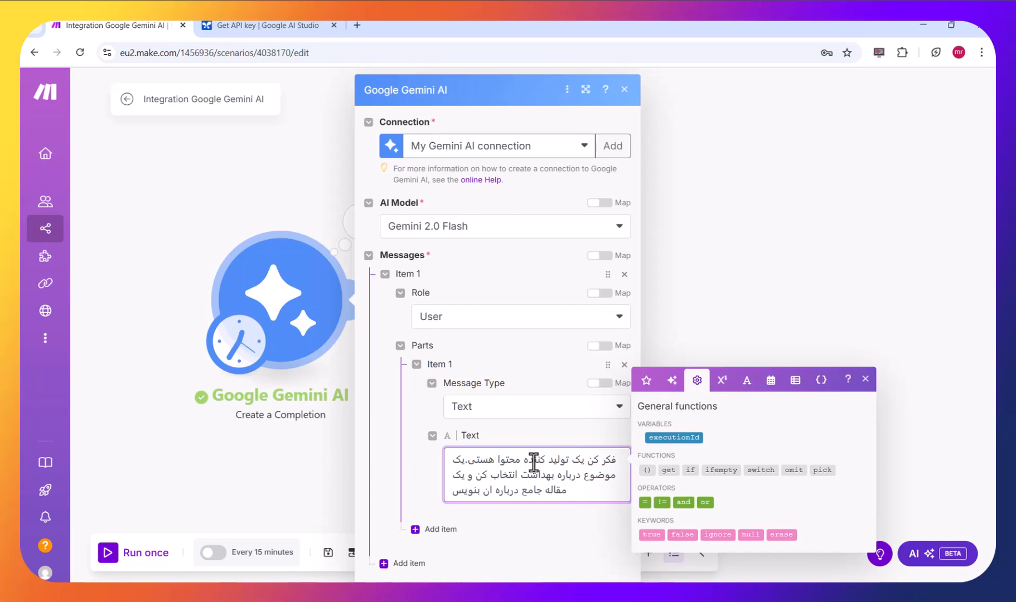
text( ک)
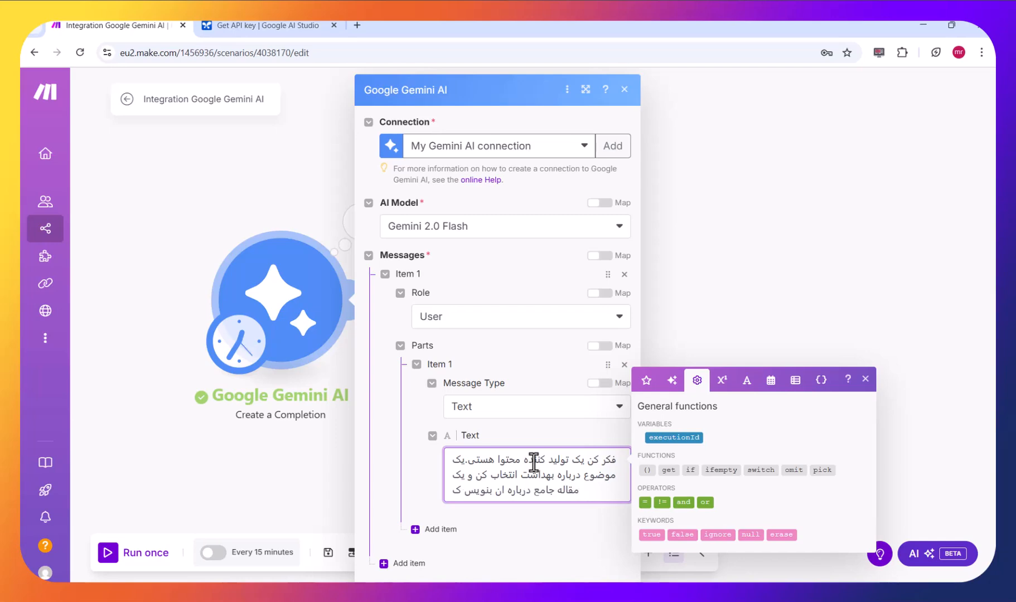
text(ه)
- Add the length limit "که طول متن از 4000 کاراکتر بیشتر نشود" to the Gemini prompt
text(طو)
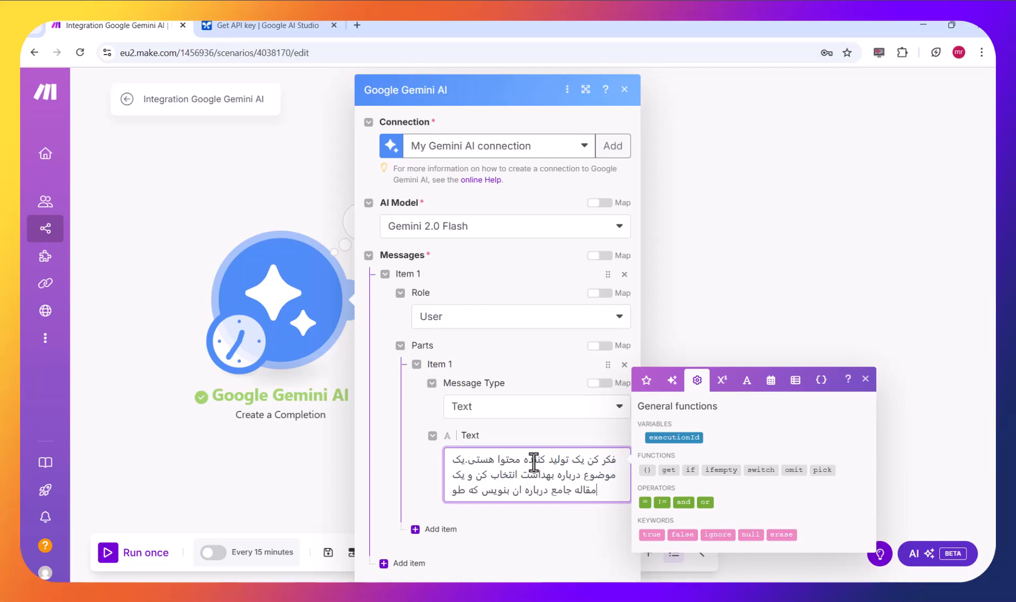
text(ل متن از)
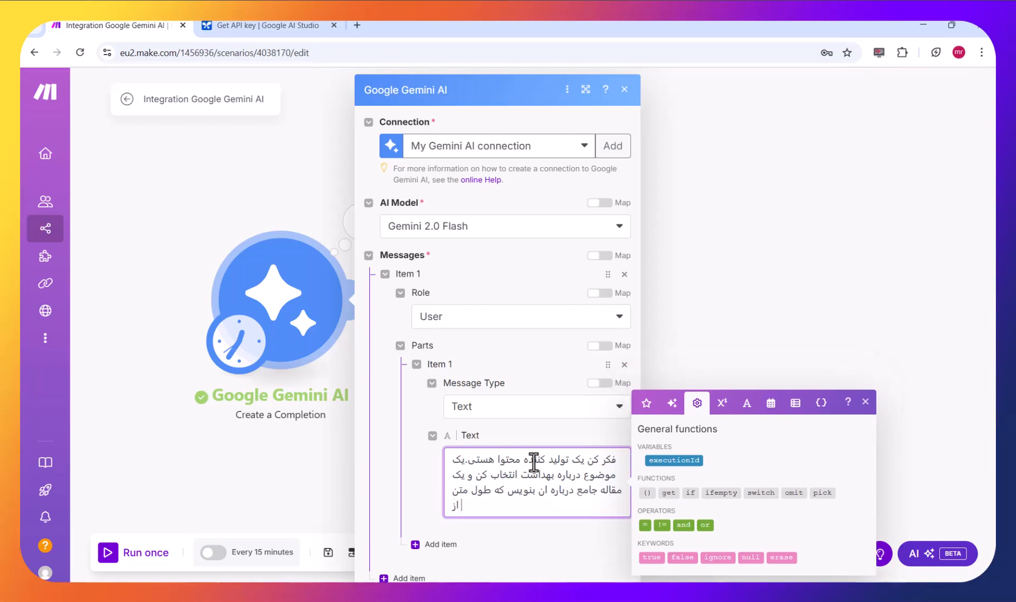
text( 4000 کاراکتر بیشتر نوش)
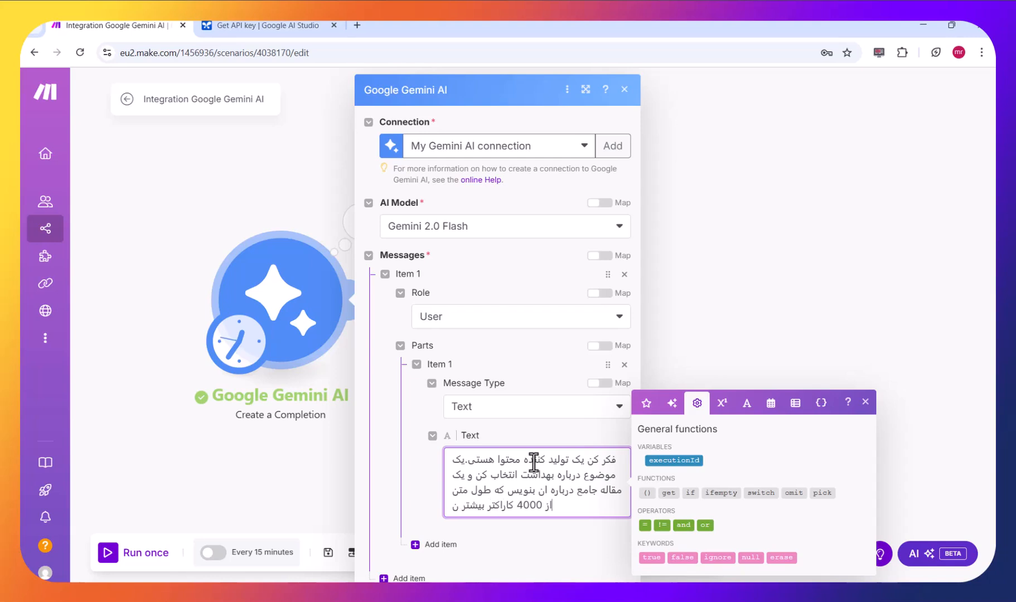
key(BackSpace)
key(BackSpace)
text(شود)
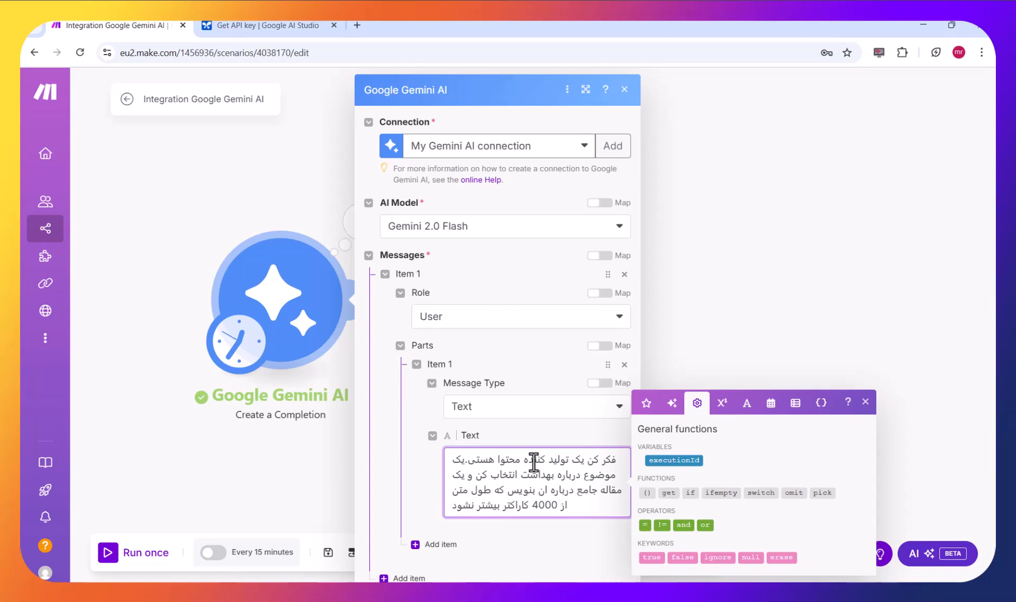
text(.متن)
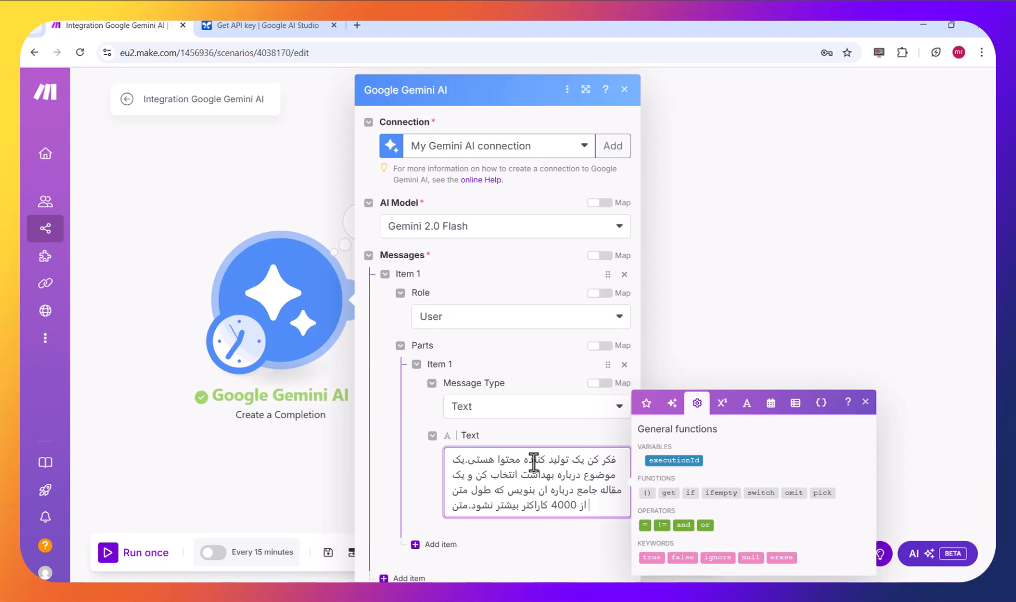
- Append ".متن رو میخوام مستقیم به کانال ارسال کنم" to the Gemini prompt, stating the text goes straight to the channel
text(رو میخوام)
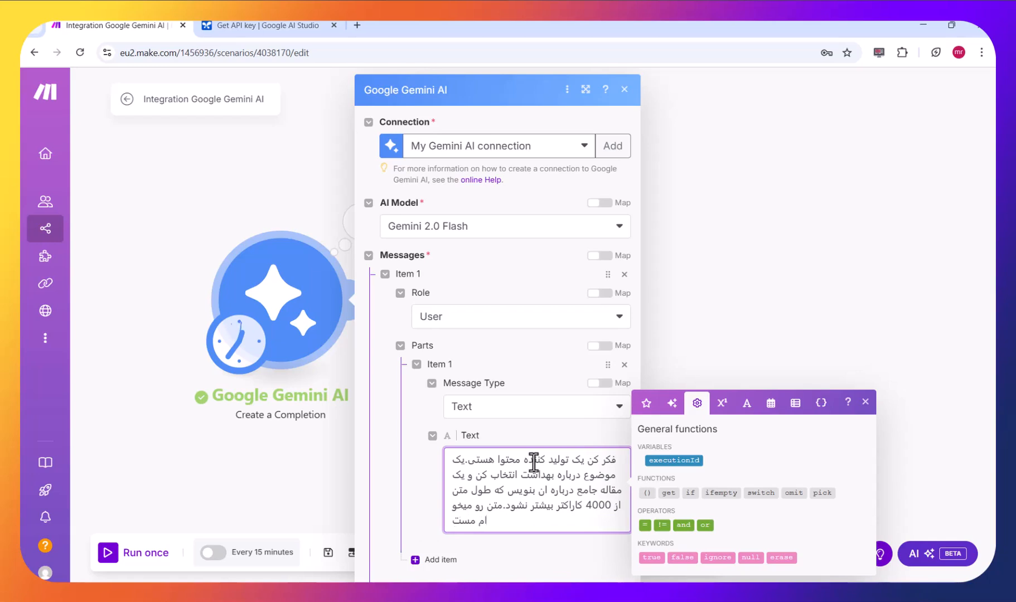
text(مستقیم به کانال ارسال کنم)
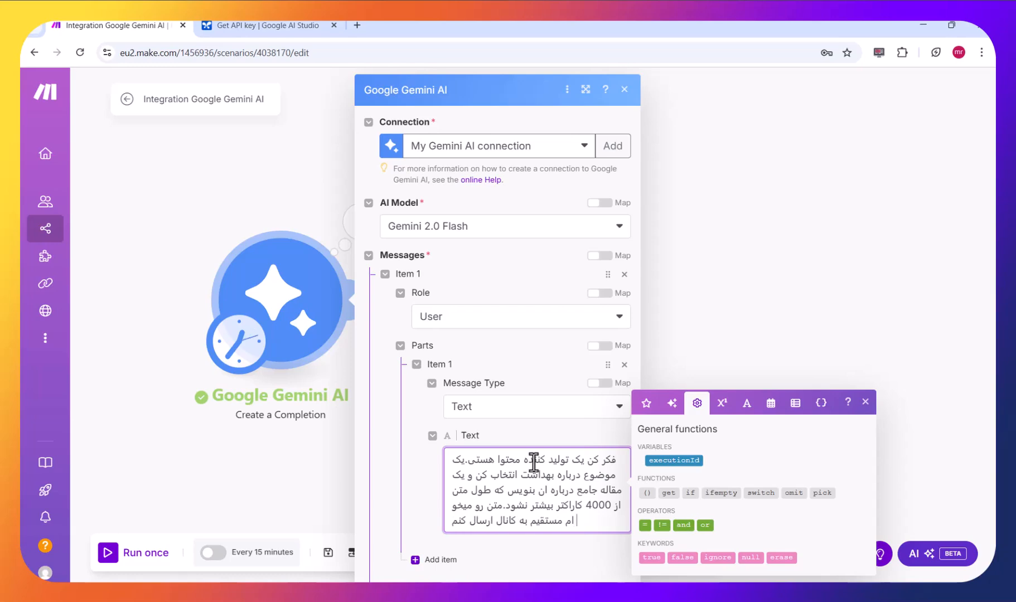
text(از)
- Finish the Gemini prompt with "پس چیز اضافه ای در متن ننویس" to rule out extra text
key(BackSpace)
key(BackSpace)
text(و)
key(BackSpace)
key(BackSpace)
text(پس چیز)
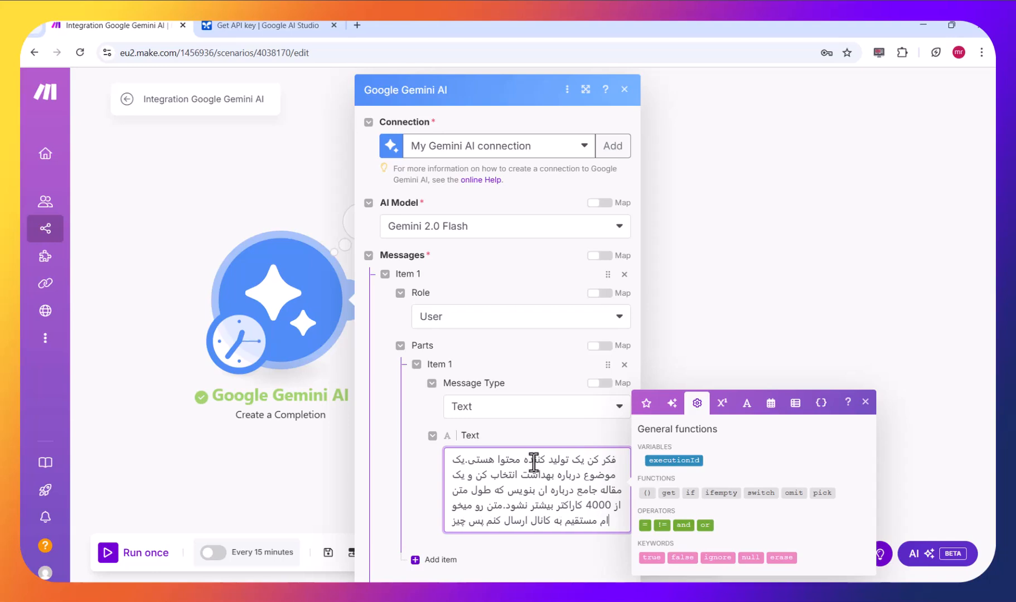
text( اضافه)
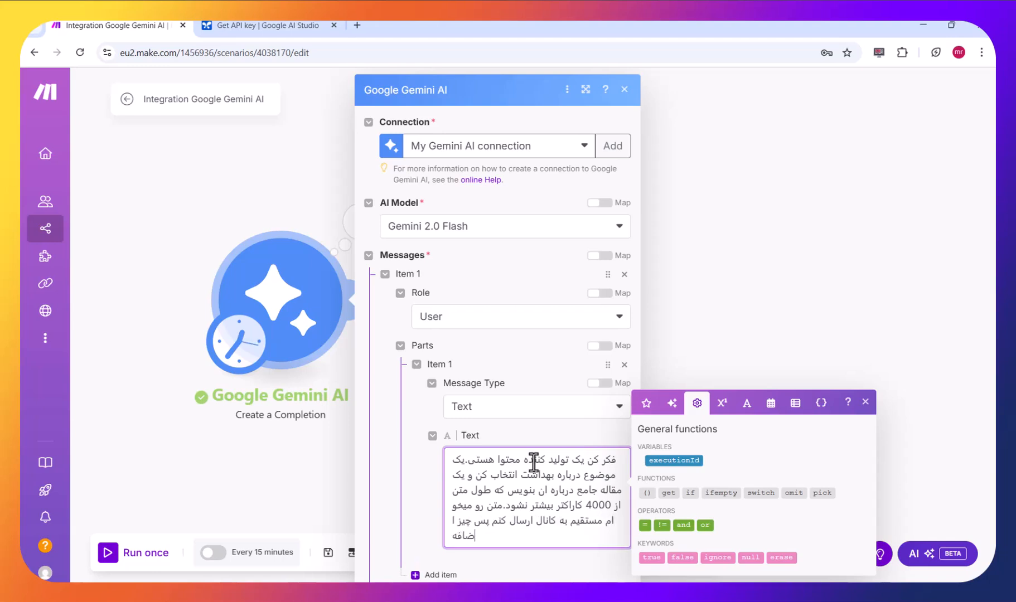
text( ای ادر متن ننویس)
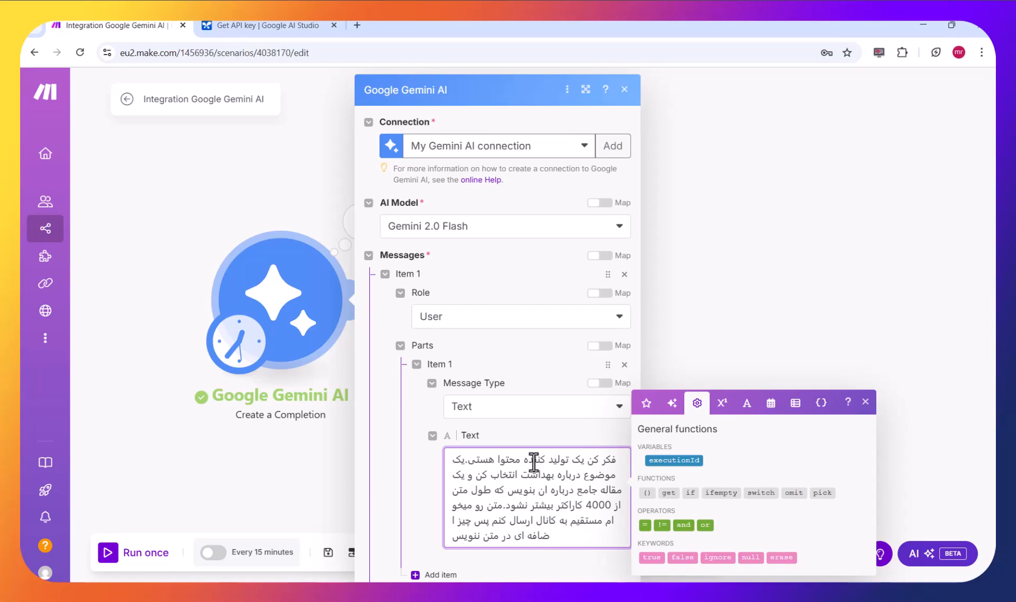
- Save the Google Gemini AI module and run the scenario once
scroll(352, 392, down, 2)
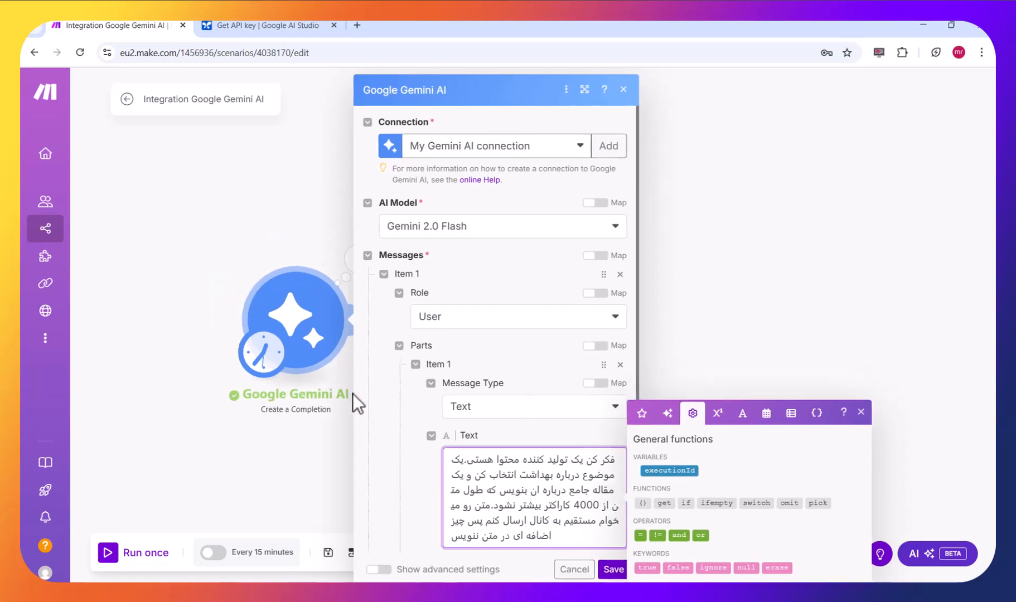
click(612, 569)
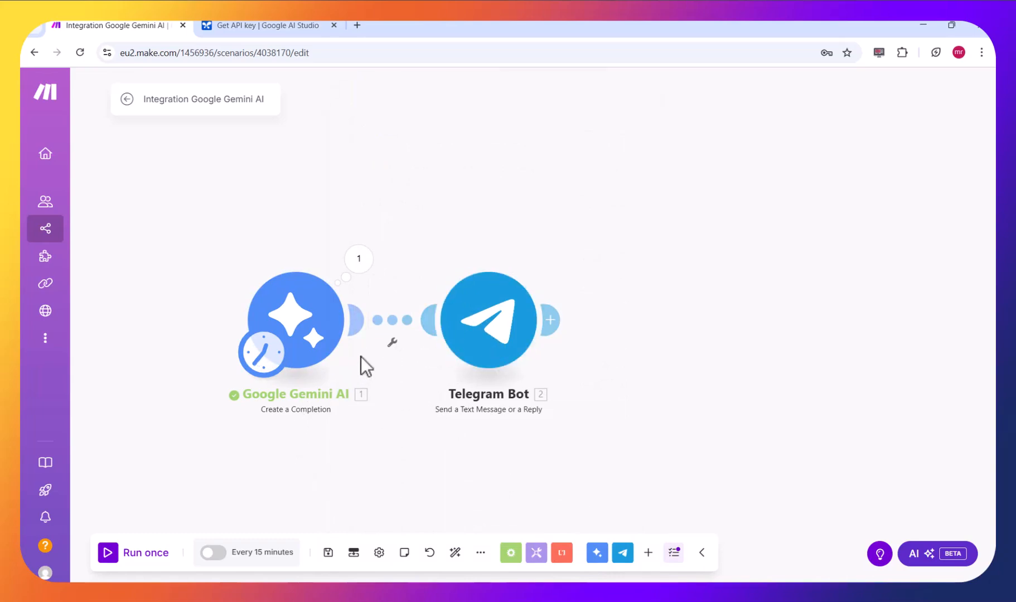
click(133, 553)
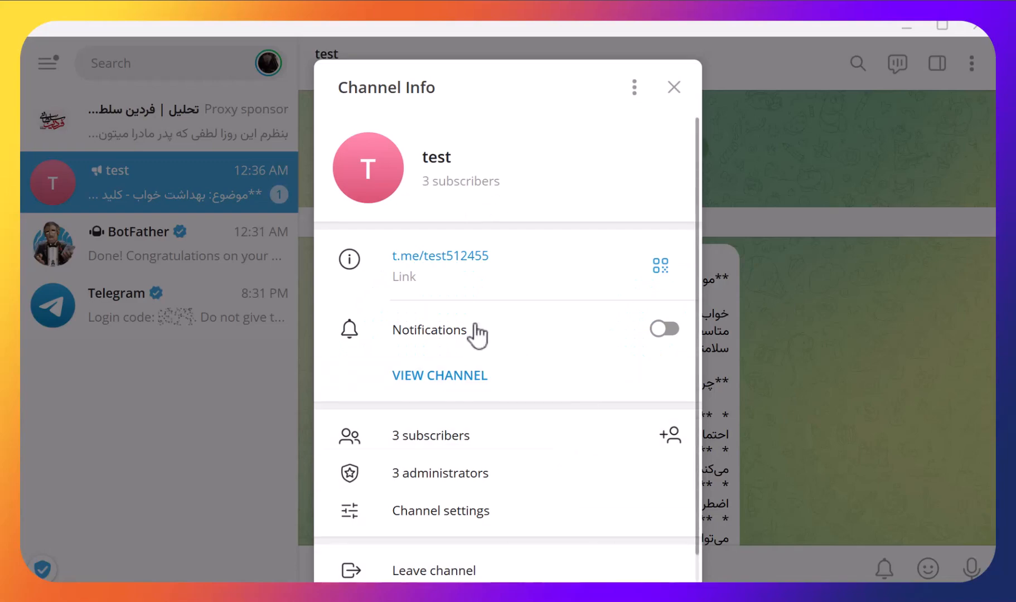
- Switch to Telegram, close the channel info, and read through the generated article posted in the test channel
click(226, 409)
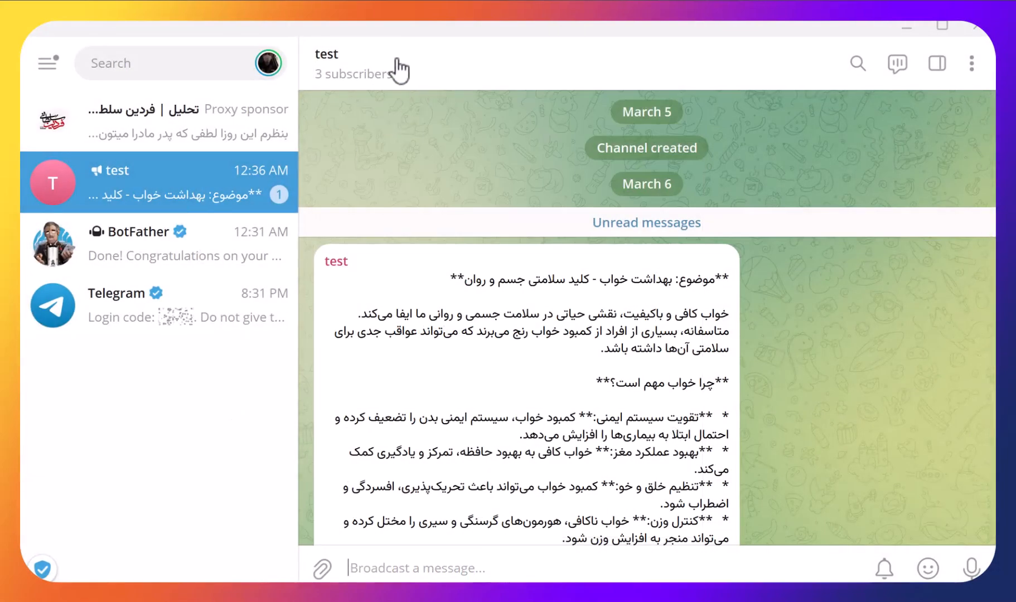
scroll(602, 306, down, 10)
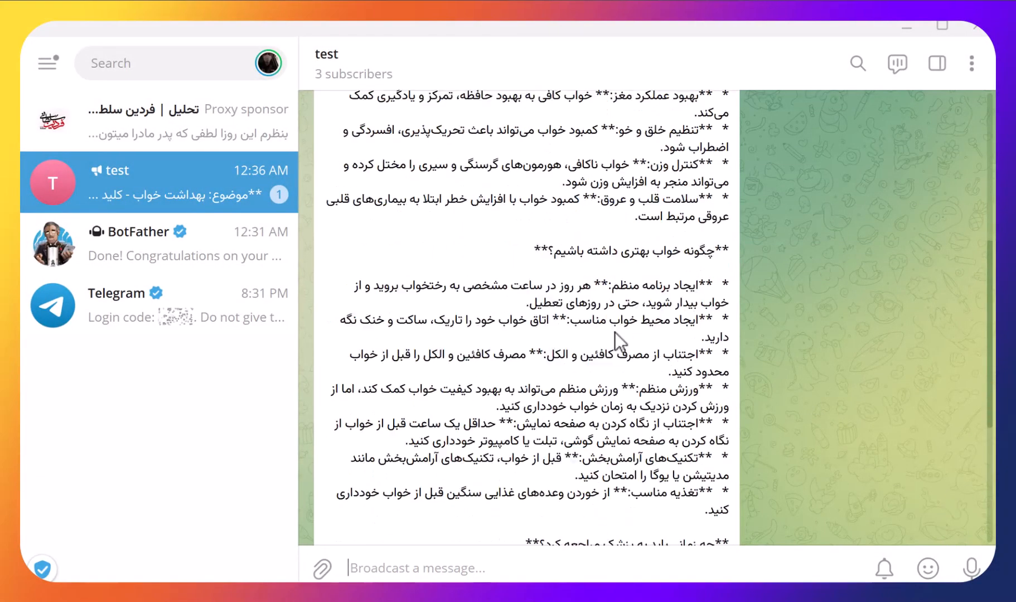
scroll(618, 349, up, 10)
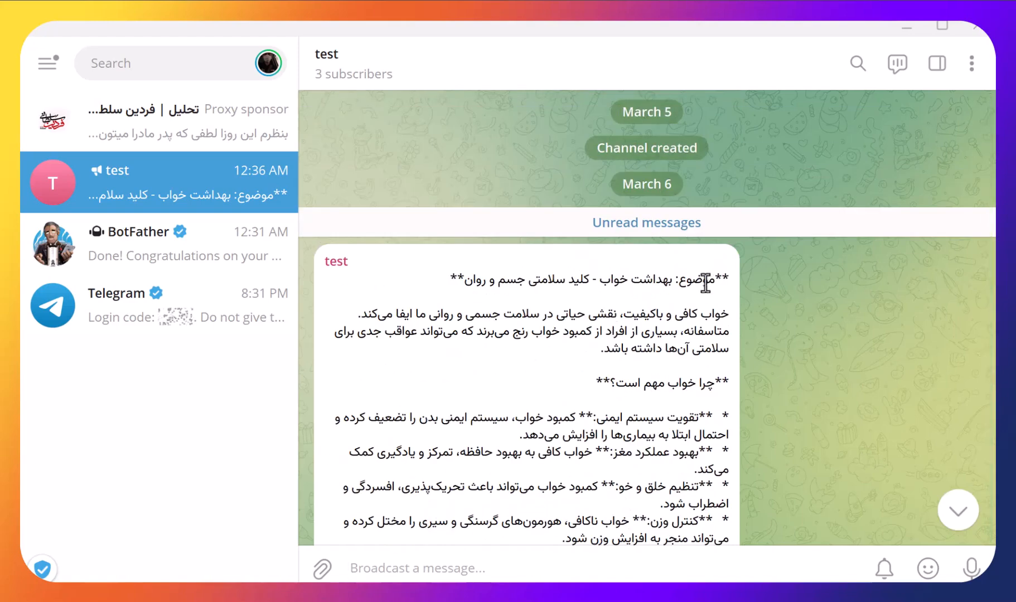
drag(705, 282, 591, 282)
drag(728, 306, 677, 371)
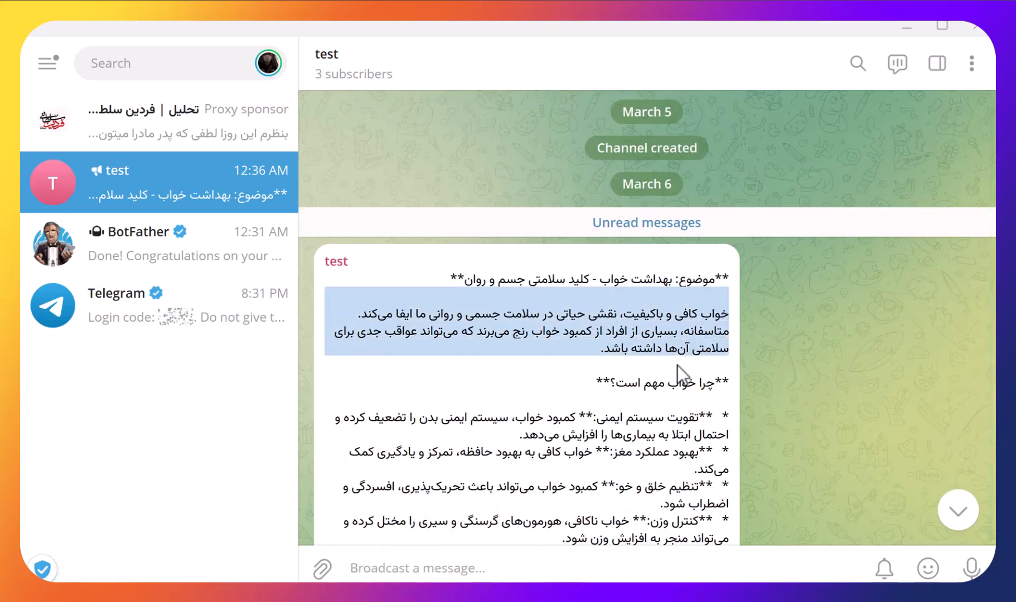
scroll(677, 371, down, 10)
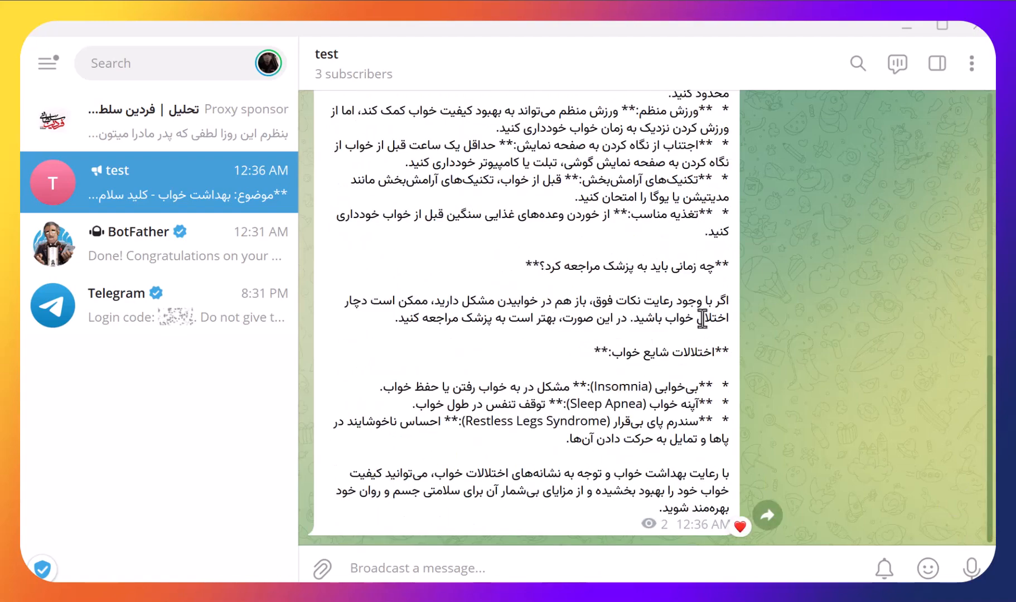
scroll(707, 404, up, 4)
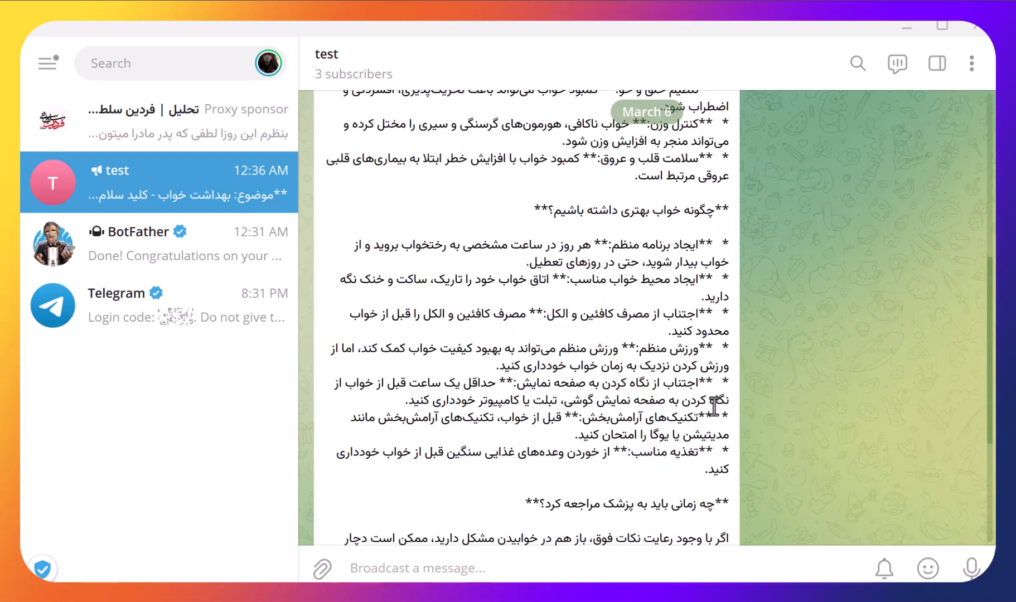
scroll(714, 406, up, 6)
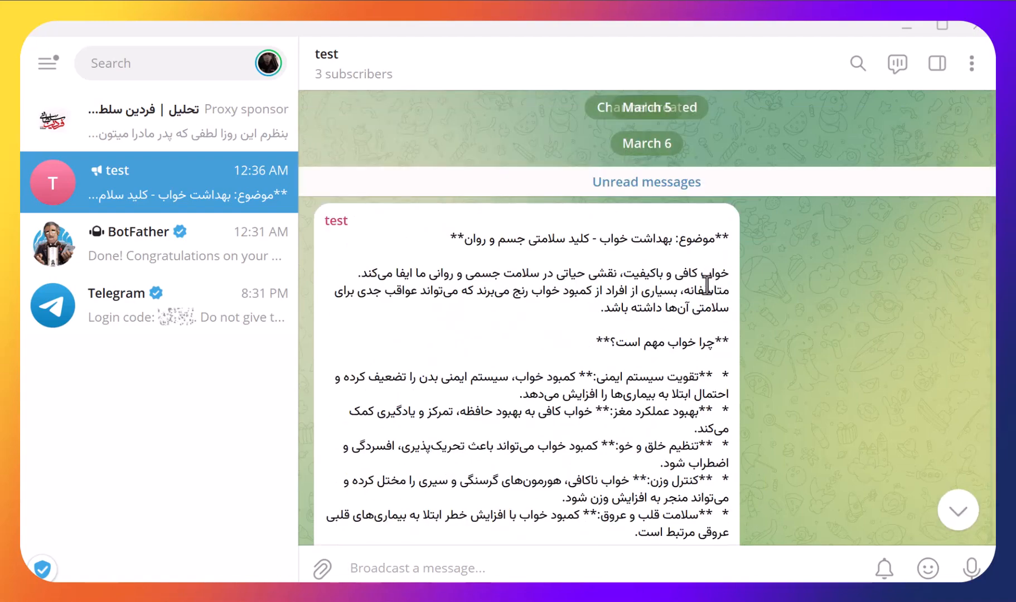
scroll(700, 360, down, 10)
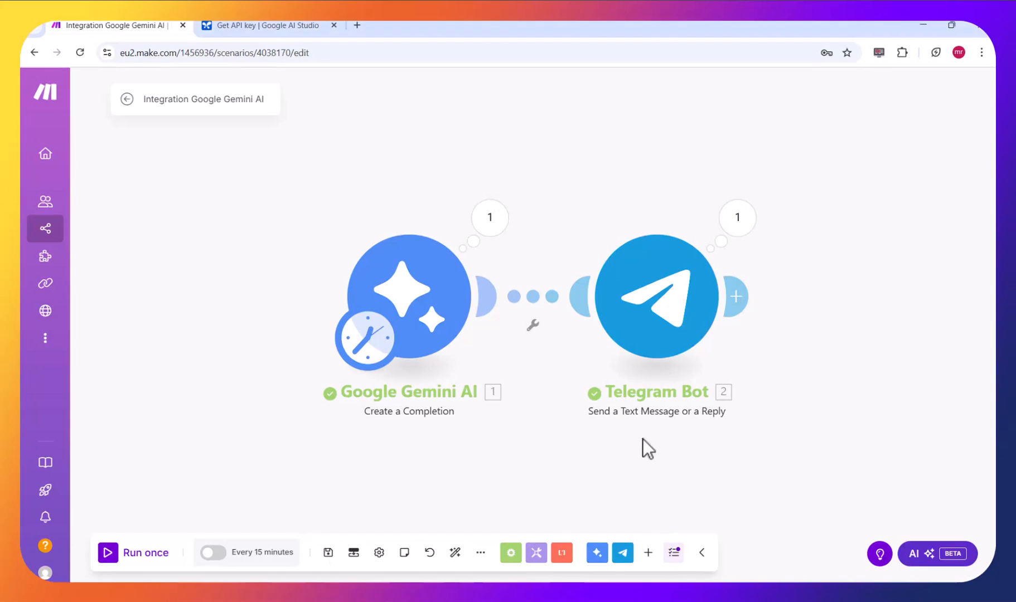
- Open the Telegram Bot module settings and start a new line after the Result variable in the message text
click(651, 324)
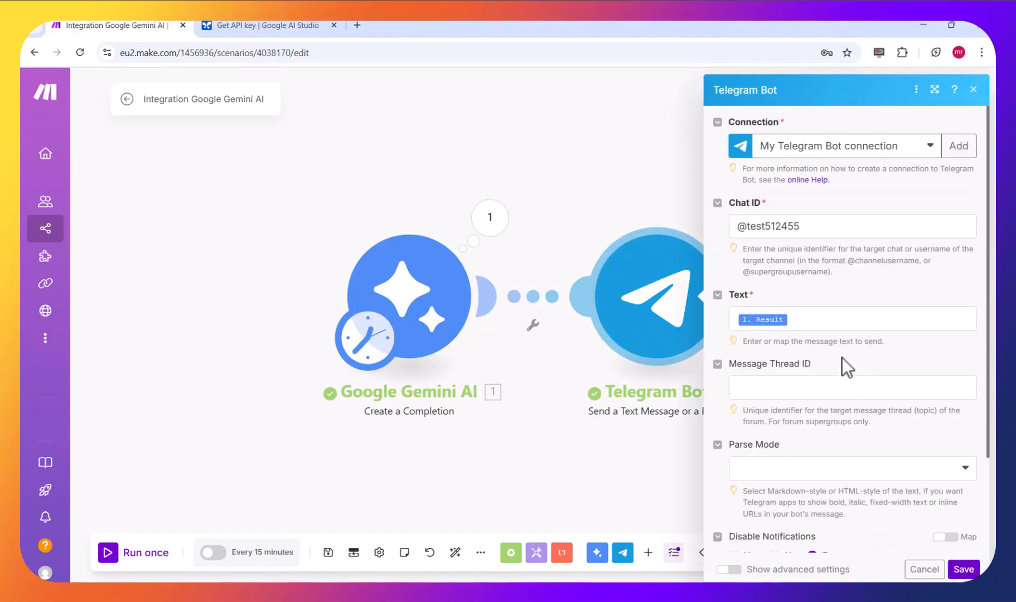
click(814, 320)
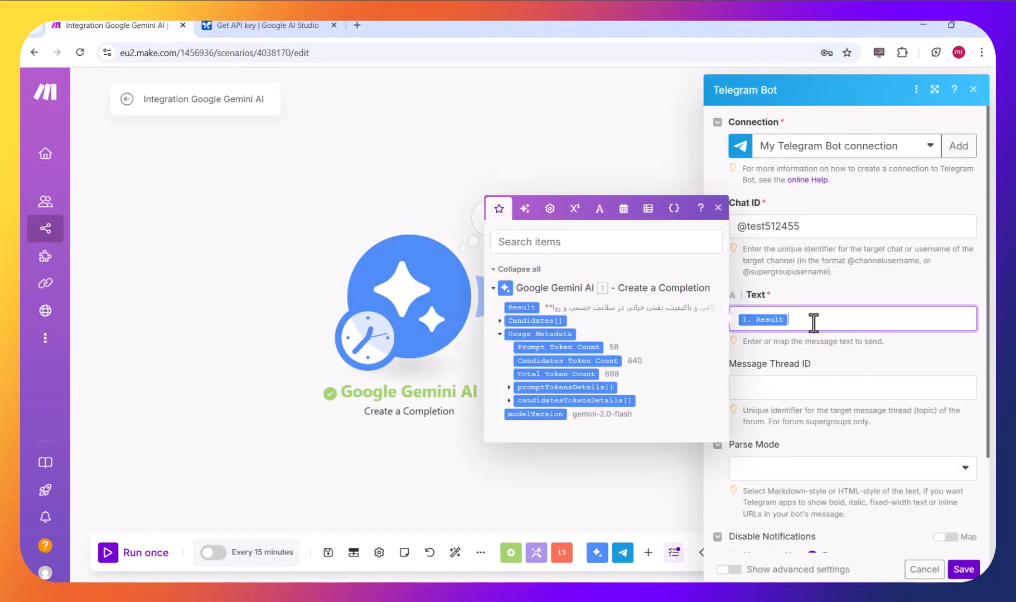
key(Return)
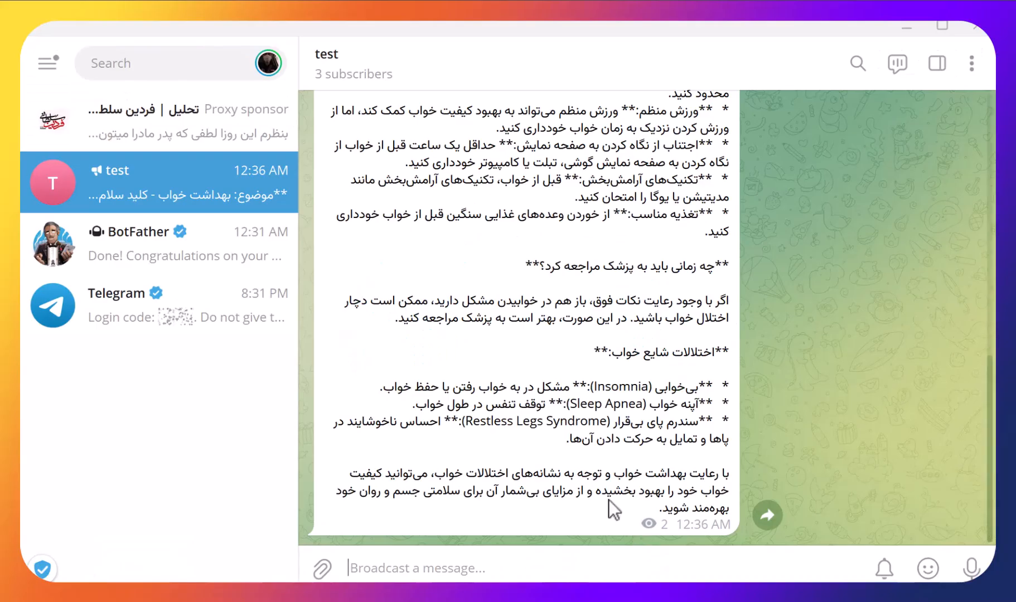
- Switch to Telegram, edit the latest post in the test channel, and add a row of five rose emojis with an "@" line below it
right_click(605, 475)
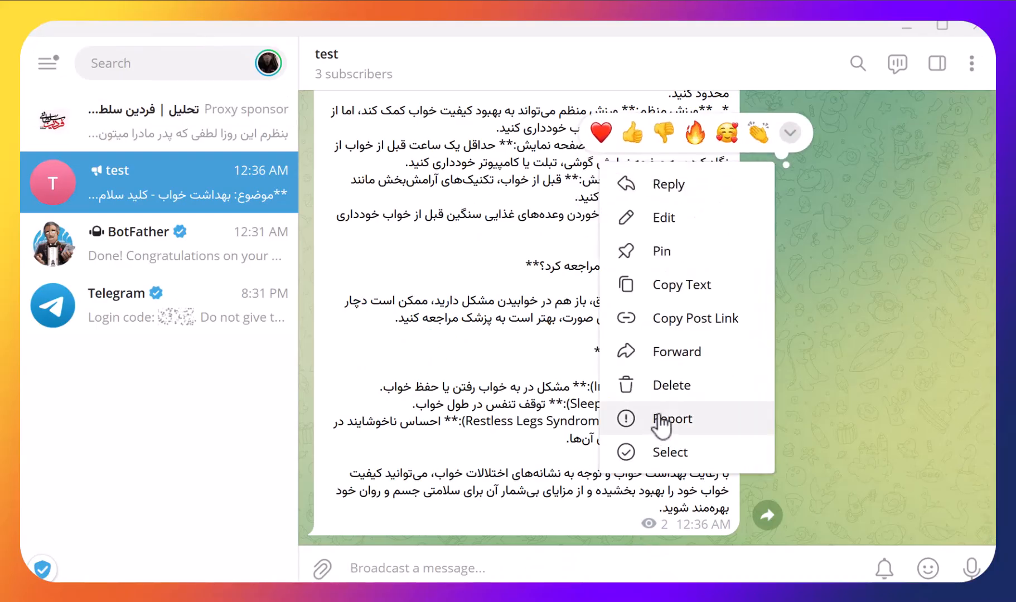
click(669, 218)
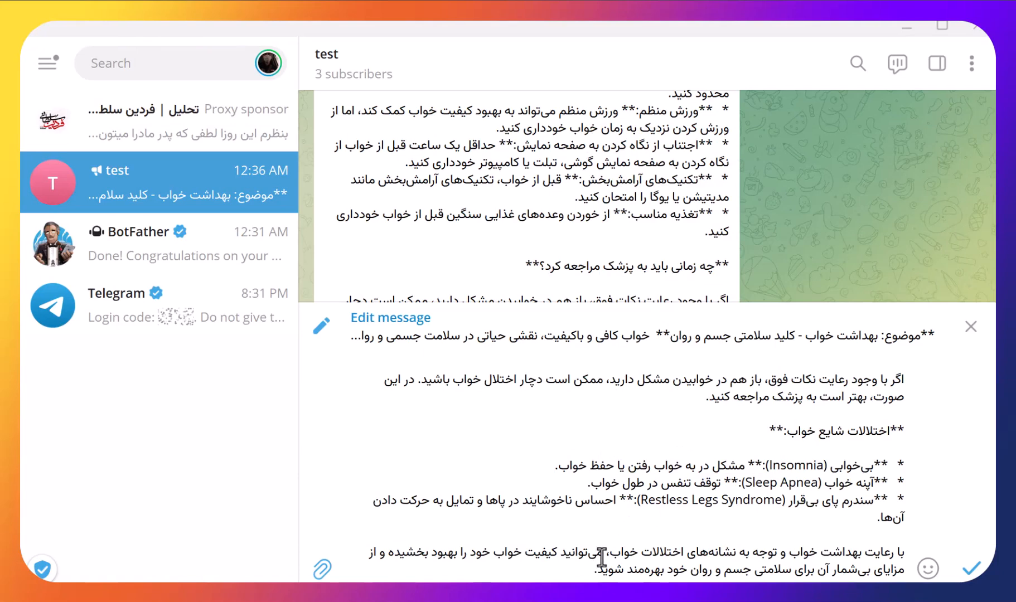
key(shift+Return)
key(shift+Return)
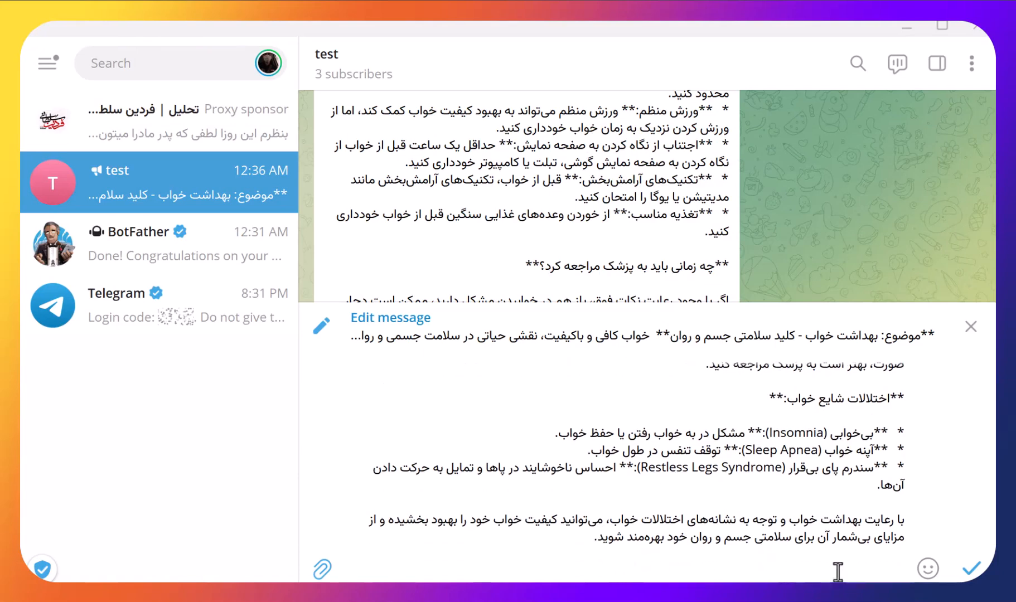
mouse_move(930, 570)
click(926, 261)
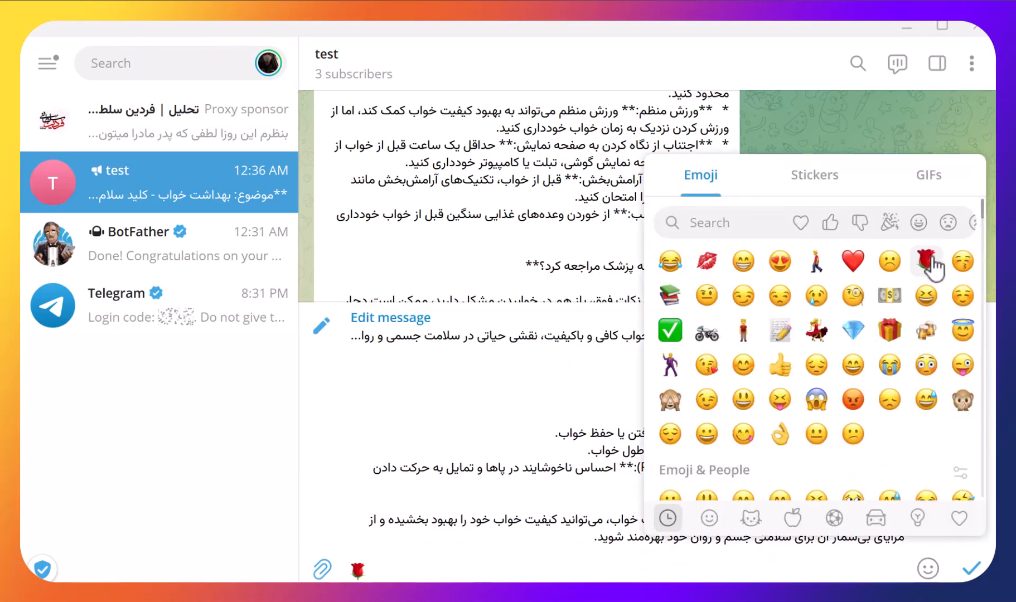
click(926, 261)
click(926, 261)
click(926, 261)
click(925, 261)
key(shift+Return)
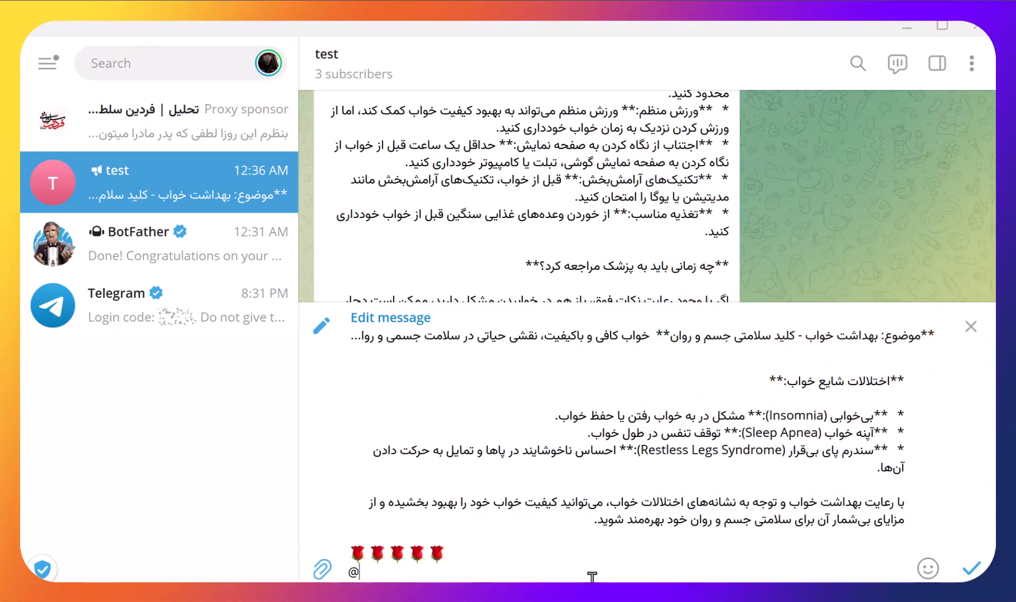
- Copy test512455 from the channel's link, paste it after the "@", and copy the rose and username lines
click(362, 84)
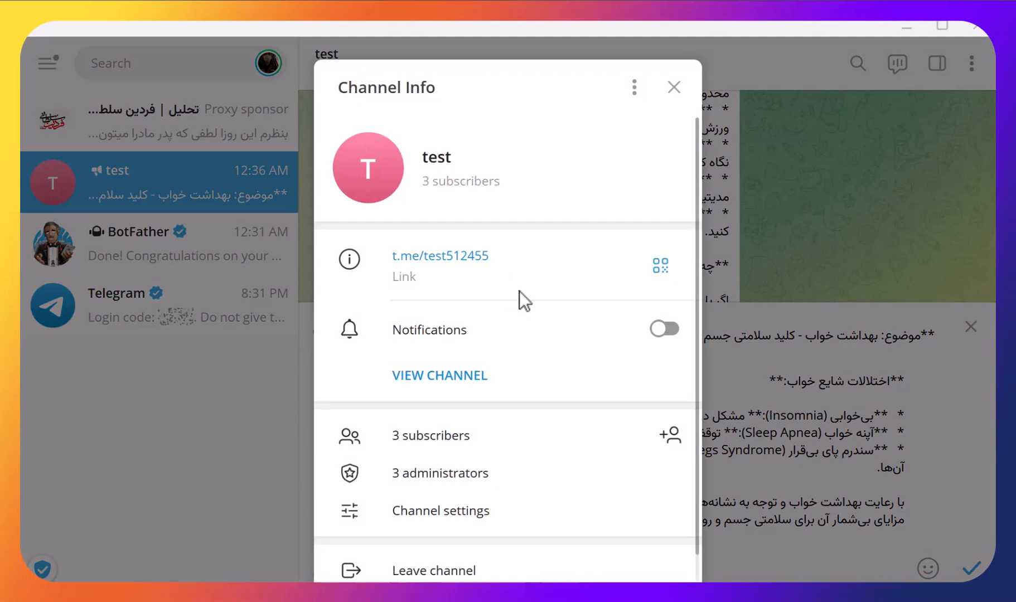
drag(464, 259, 425, 263)
key(ctrl+c)
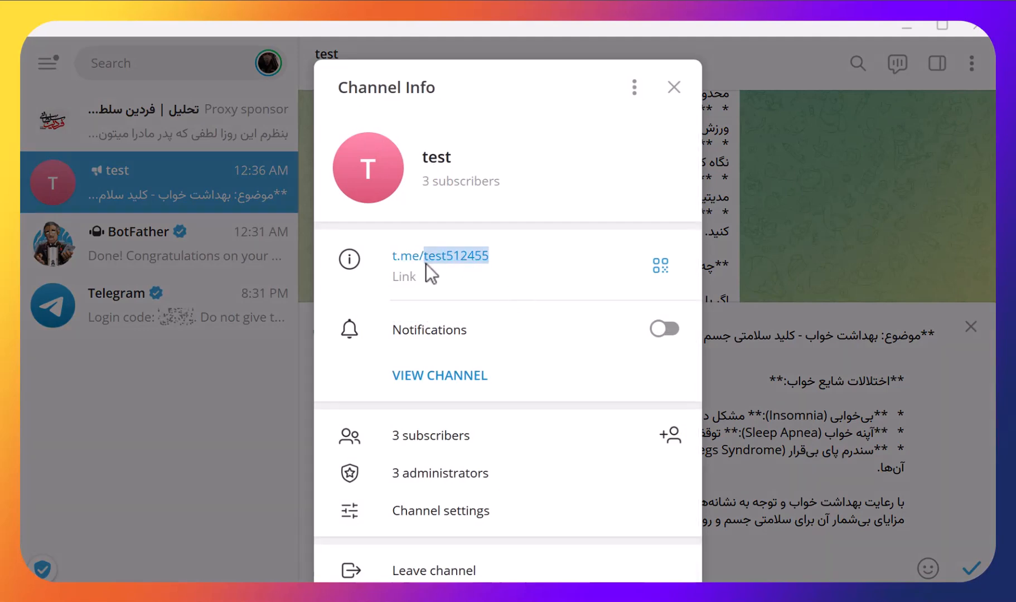
click(673, 87)
key(ctrl+v)
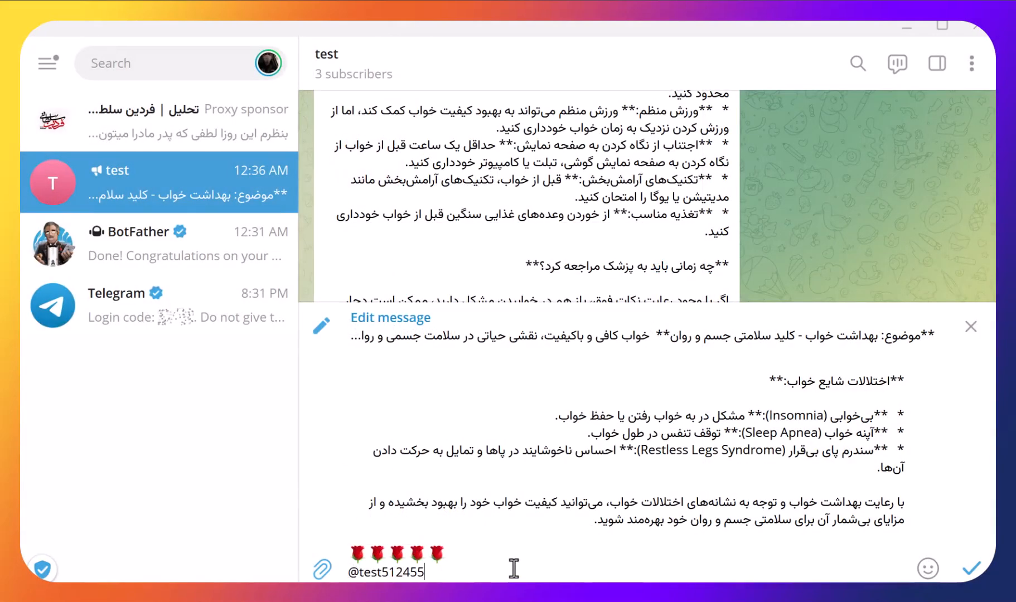
drag(424, 573, 350, 552)
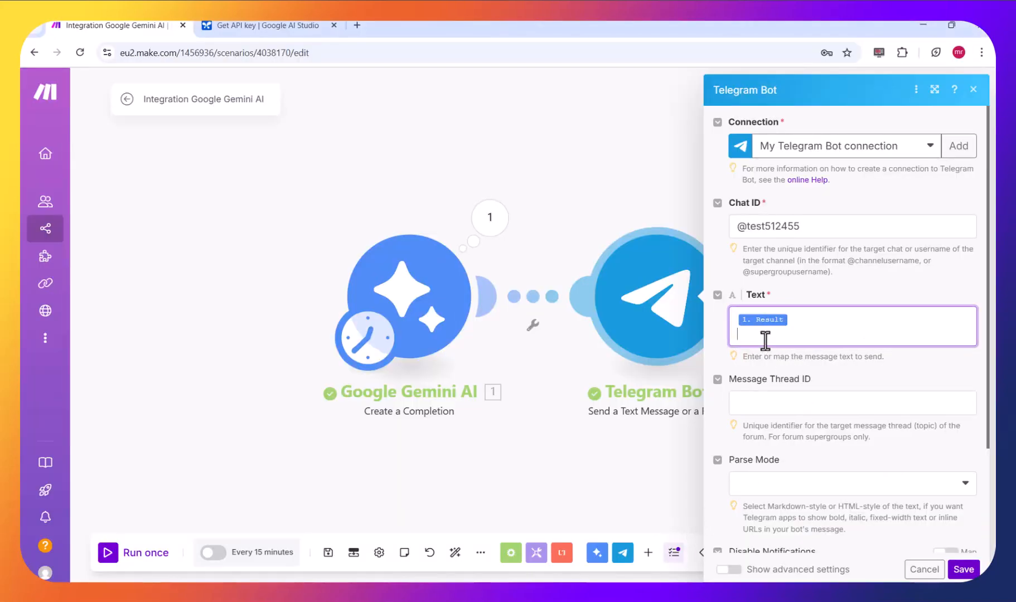
text(🌹 🌹 🌹 🌹 🌹 @test512455)
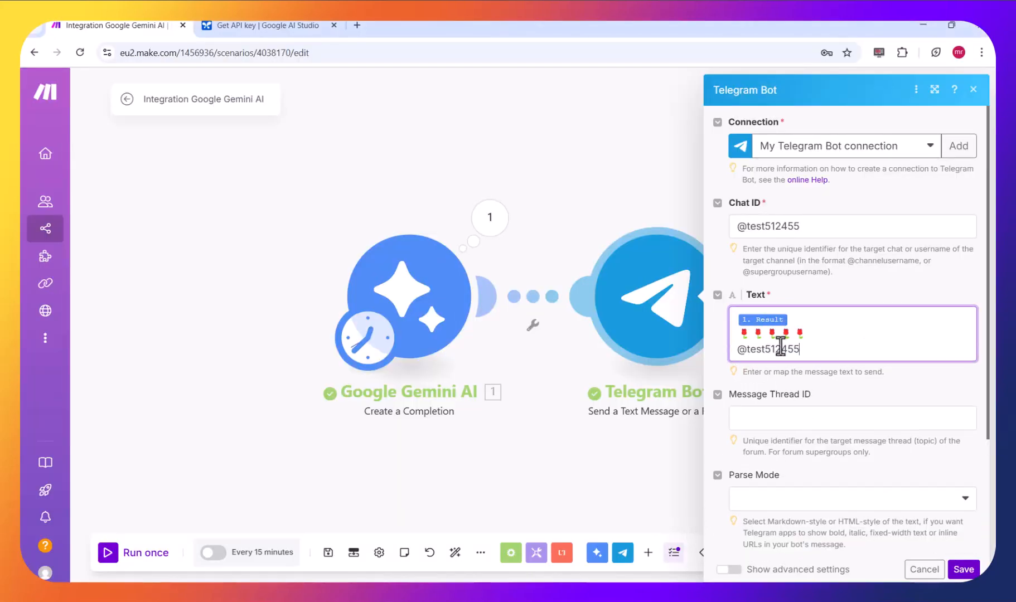
click(816, 323)
key(Return)
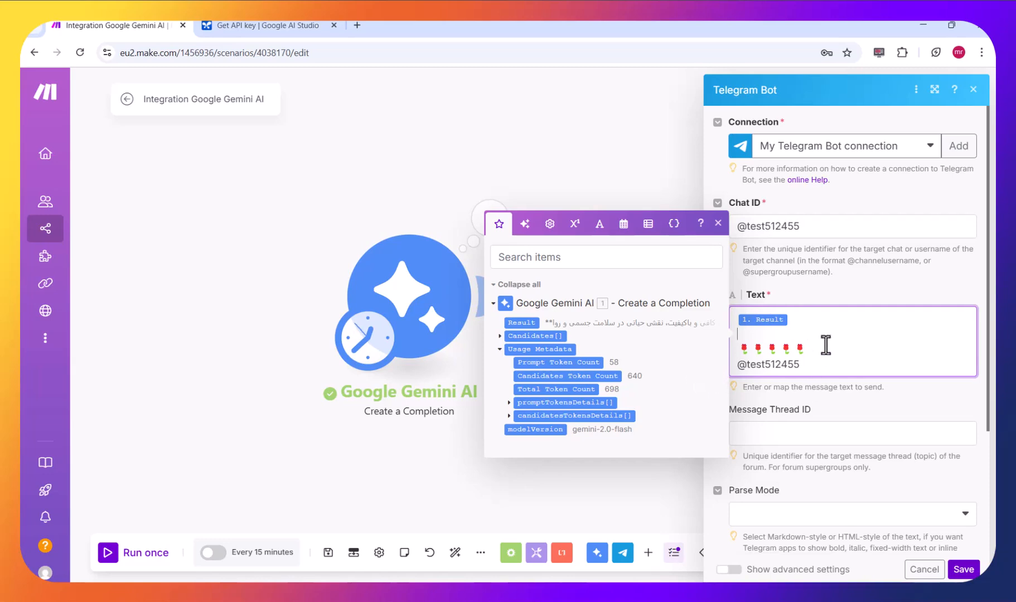
click(974, 570)
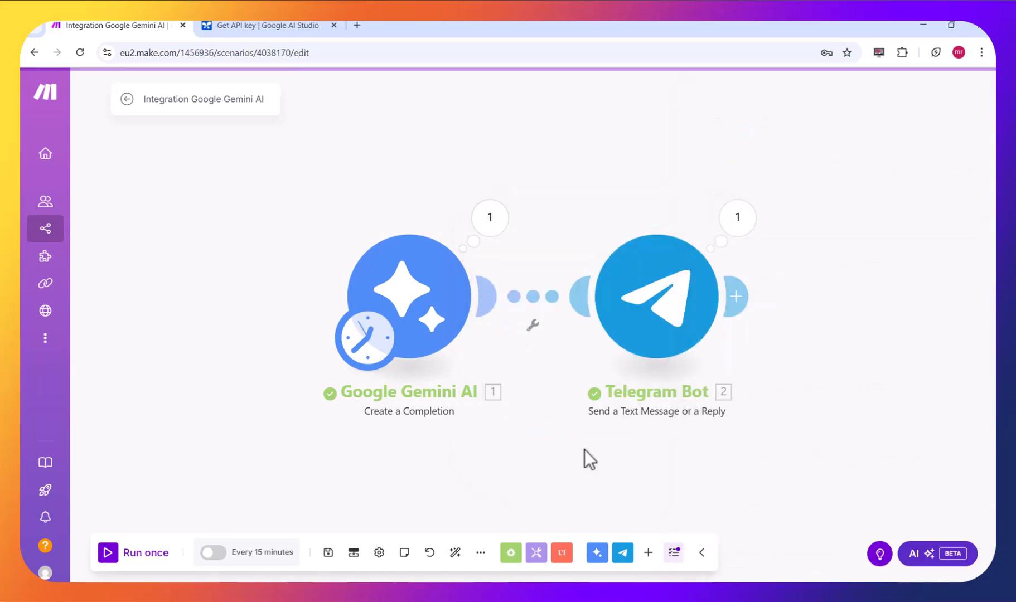
- Append "...متن دارای مقدمه و متن اصلی و نتیجه گیری باشد" to the Gemini prompt, requesting an introduction, main text and conclusion
click(437, 319)
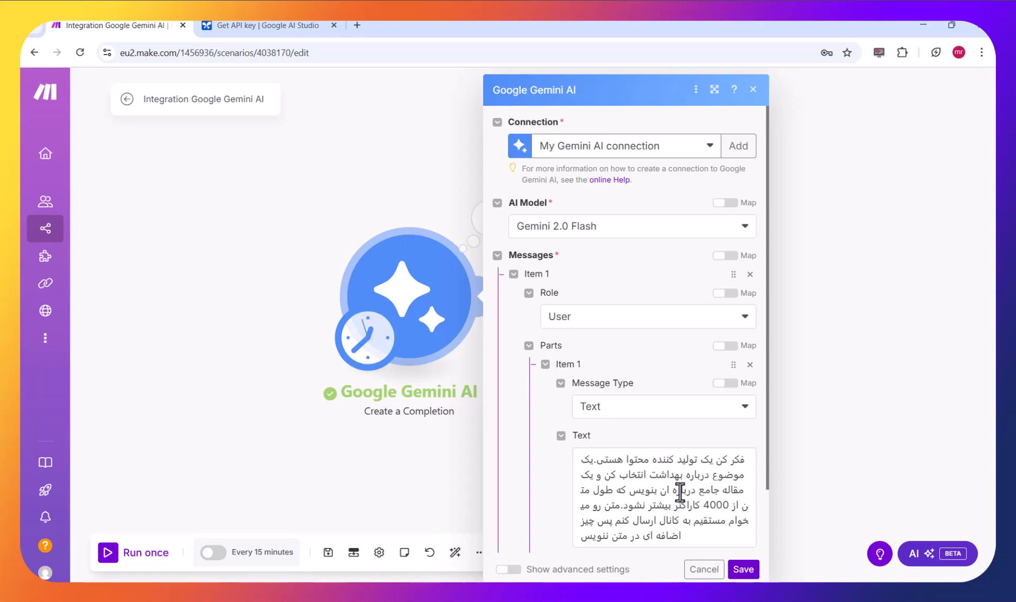
click(698, 538)
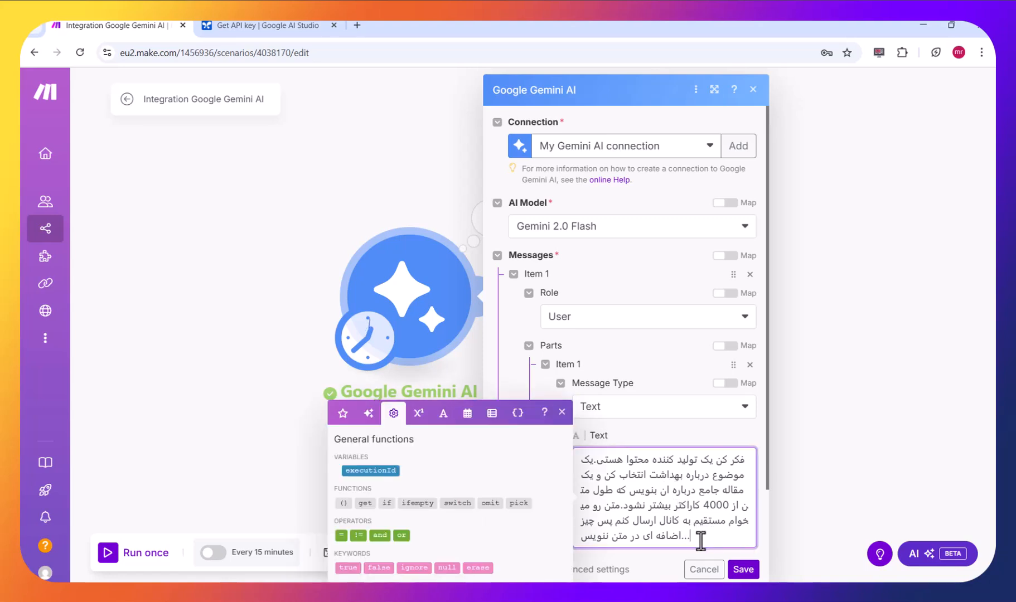
text(متن)
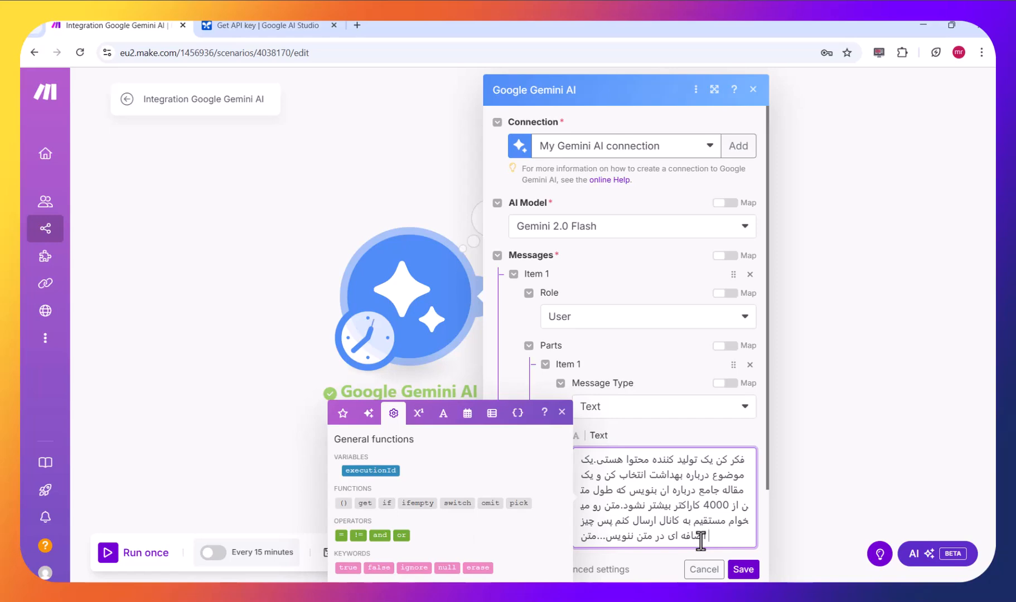
text( دارای مقدمه)
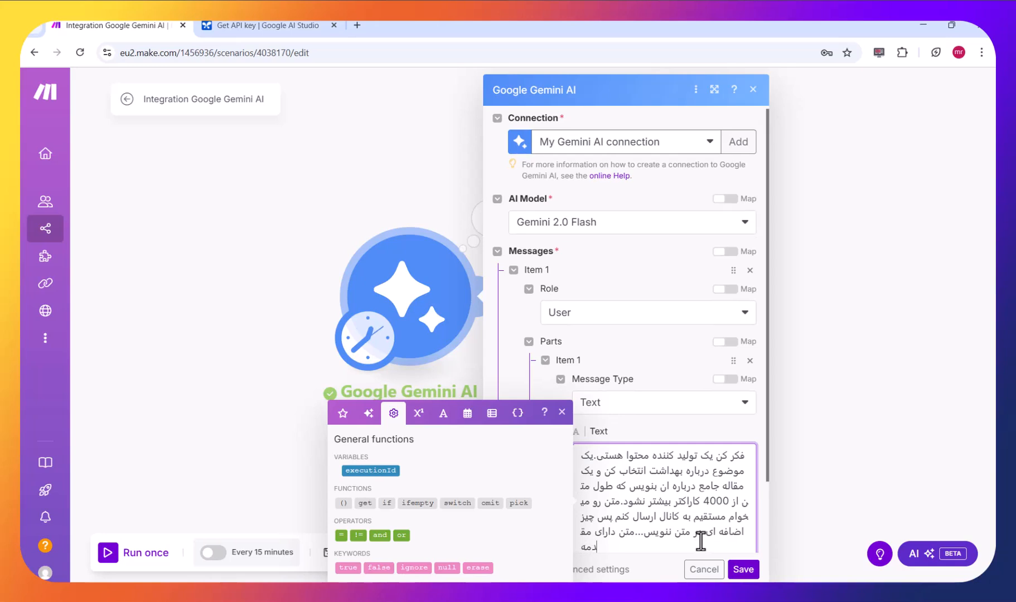
text(و متن اصلی و نتیجه گیری)
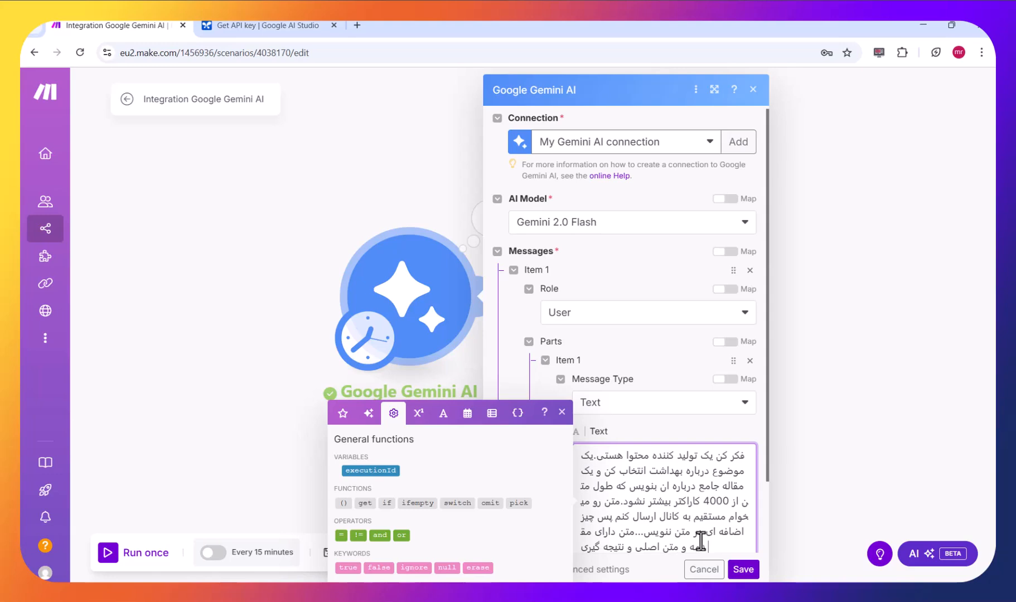
text( باشد.)
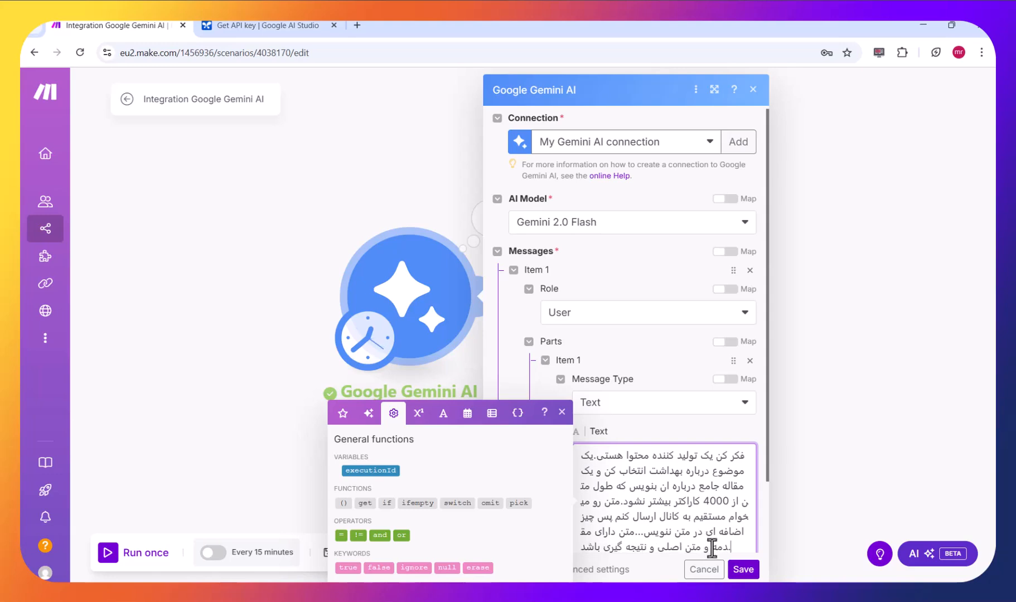
- Save the revised Google Gemini AI prompt and run the scenario once again
click(742, 568)
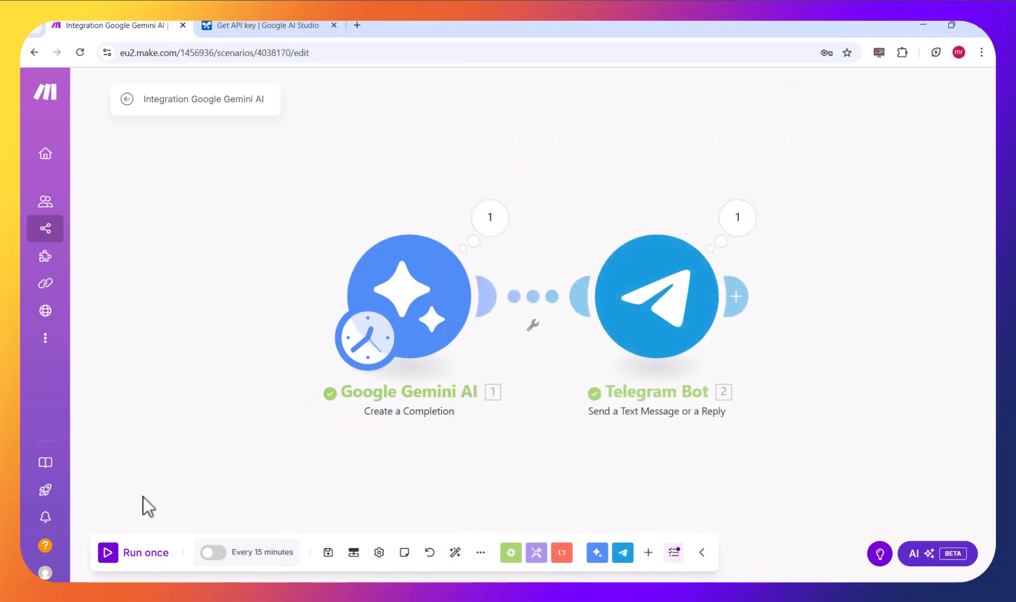
click(123, 552)
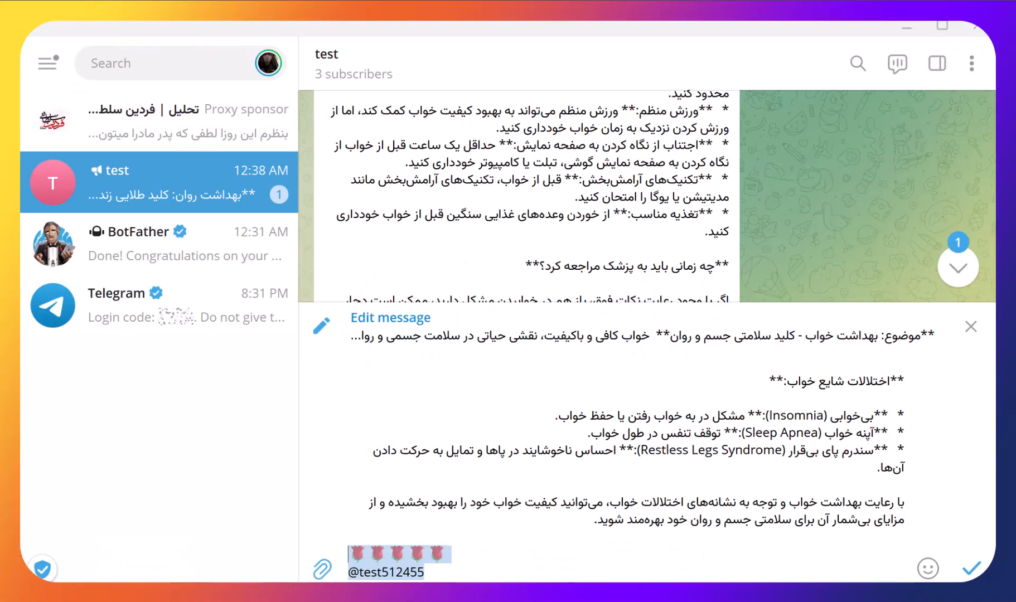
- In Telegram, discard the pending message edit and examine the newest article's introduction, main text, conclusion and signature against the previous post
click(971, 327)
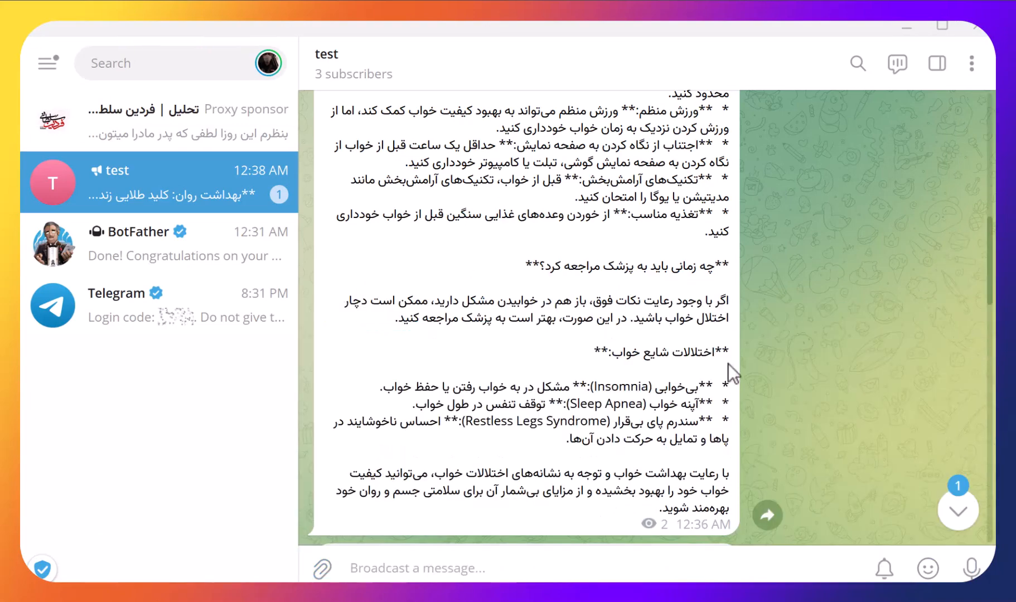
click(959, 519)
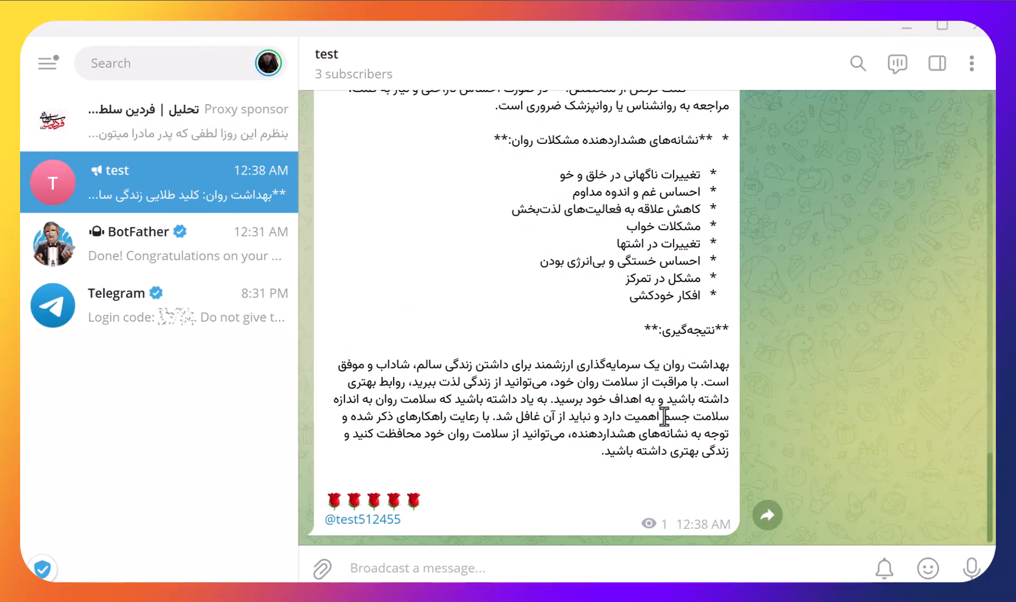
scroll(663, 418, up, 10)
scroll(644, 428, up, 3)
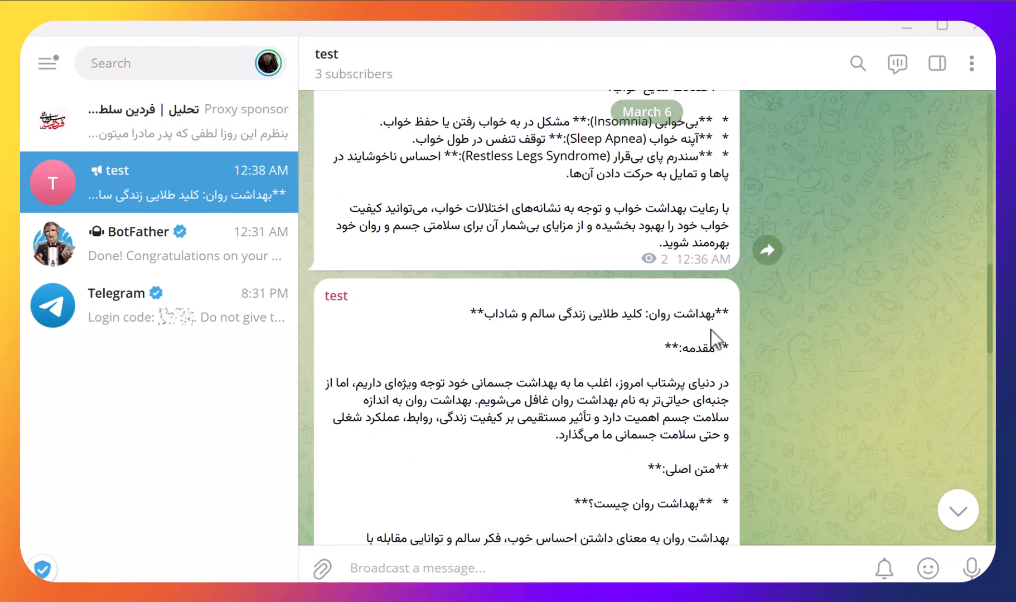
scroll(630, 355, up, 12)
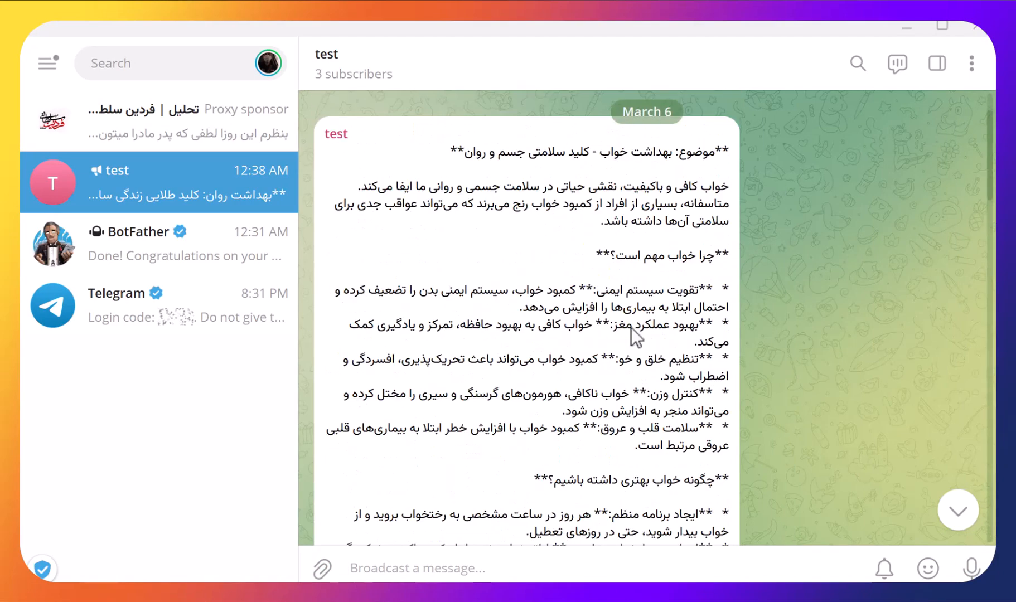
scroll(547, 176, down, 15)
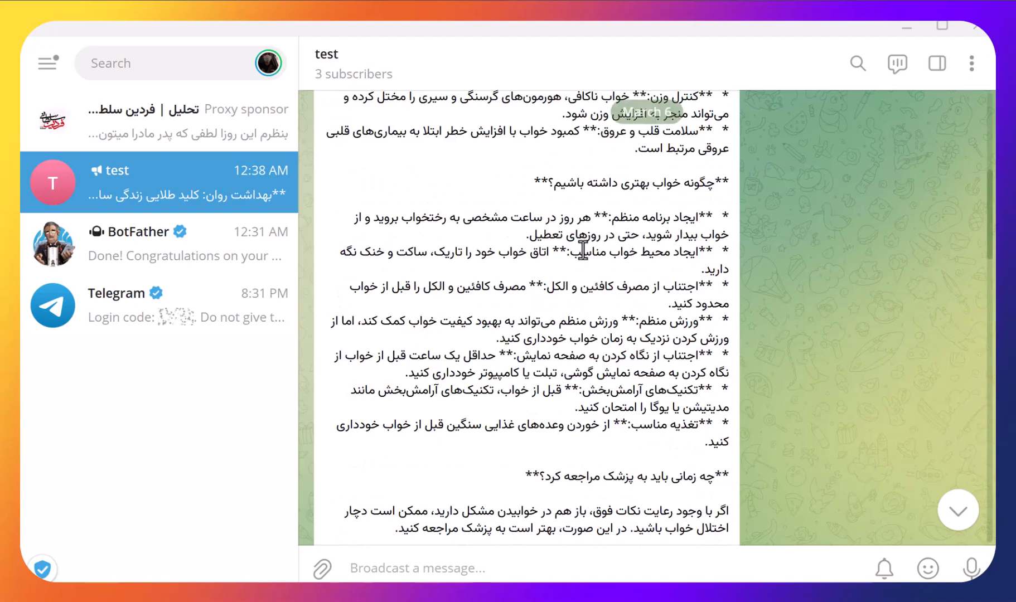
scroll(704, 215, up, 2)
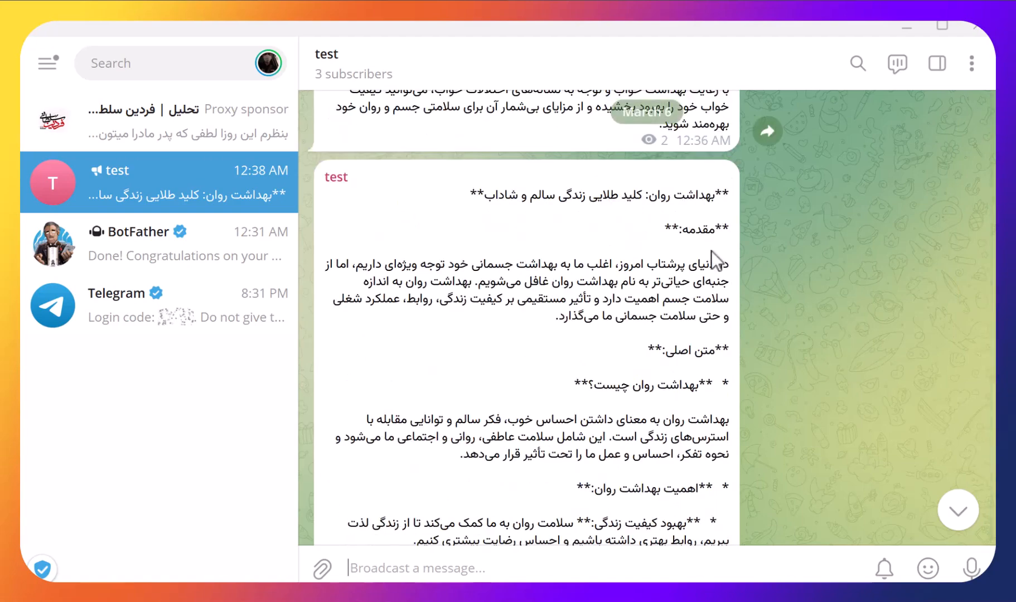
drag(720, 227, 669, 299)
scroll(617, 385, down, 4)
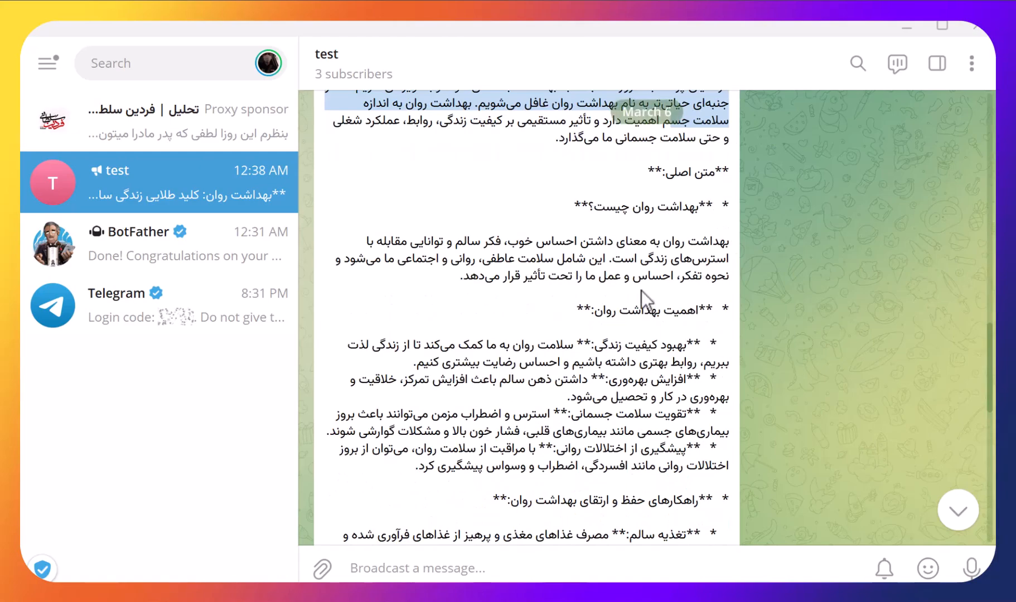
scroll(639, 301, down, 6)
scroll(639, 301, down, 4)
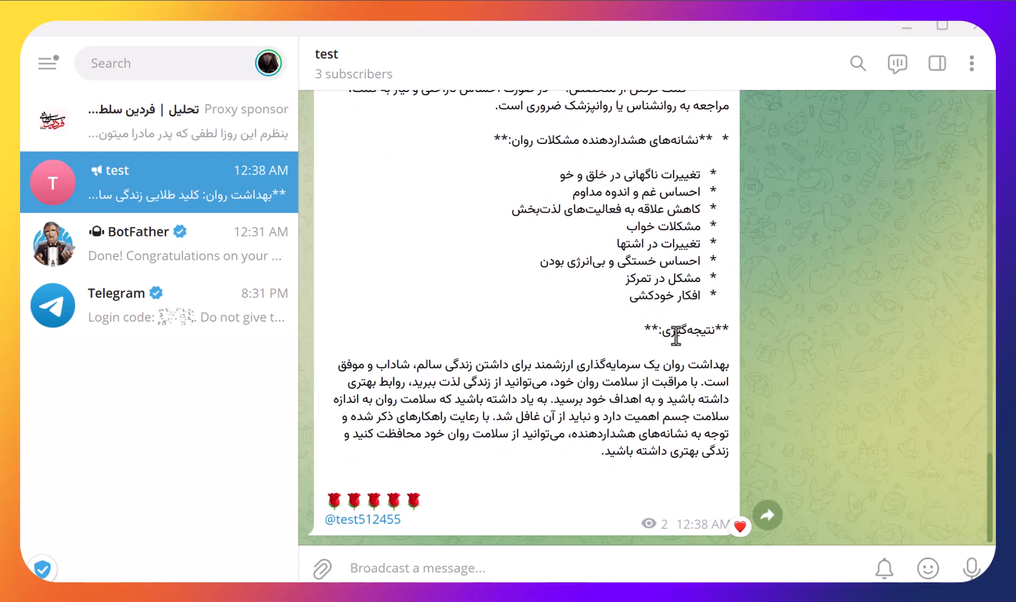
scroll(668, 360, up, 12)
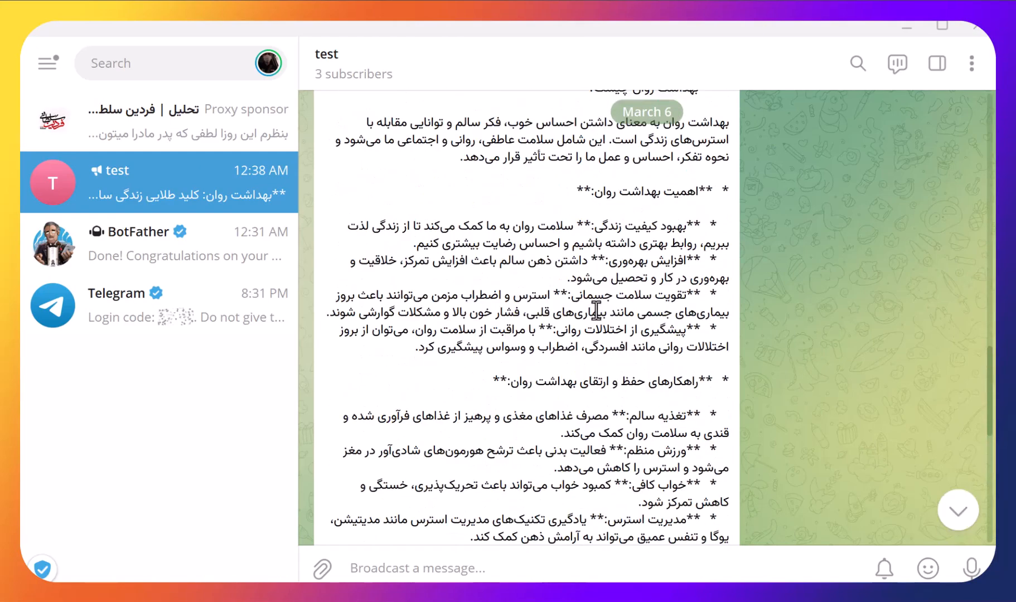
scroll(500, 400, down, 12)
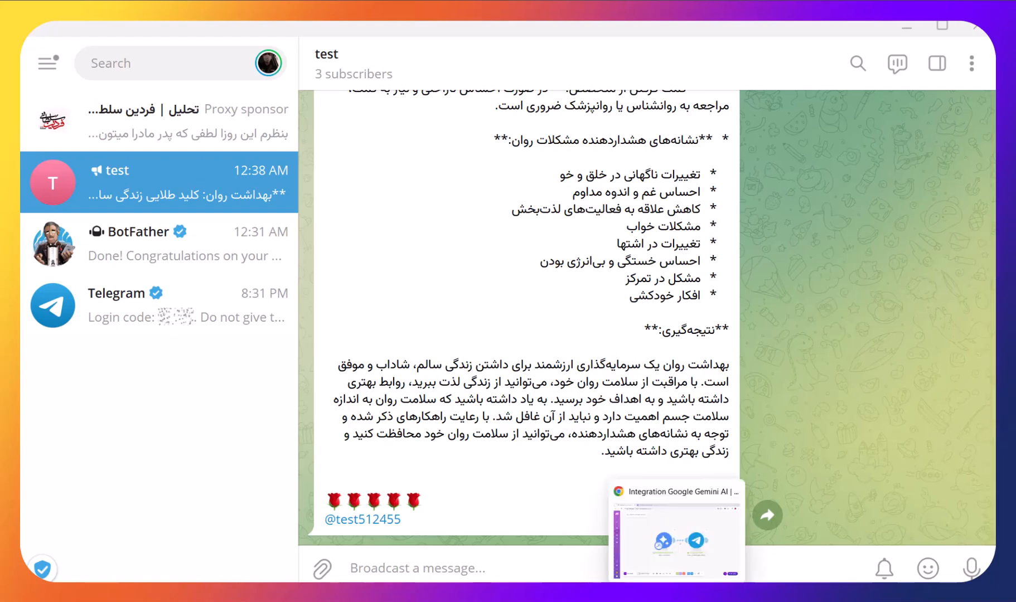
- Switch to Make, turn on scheduling for the scenario every 15 minutes, and open its schedule settings
click(677, 595)
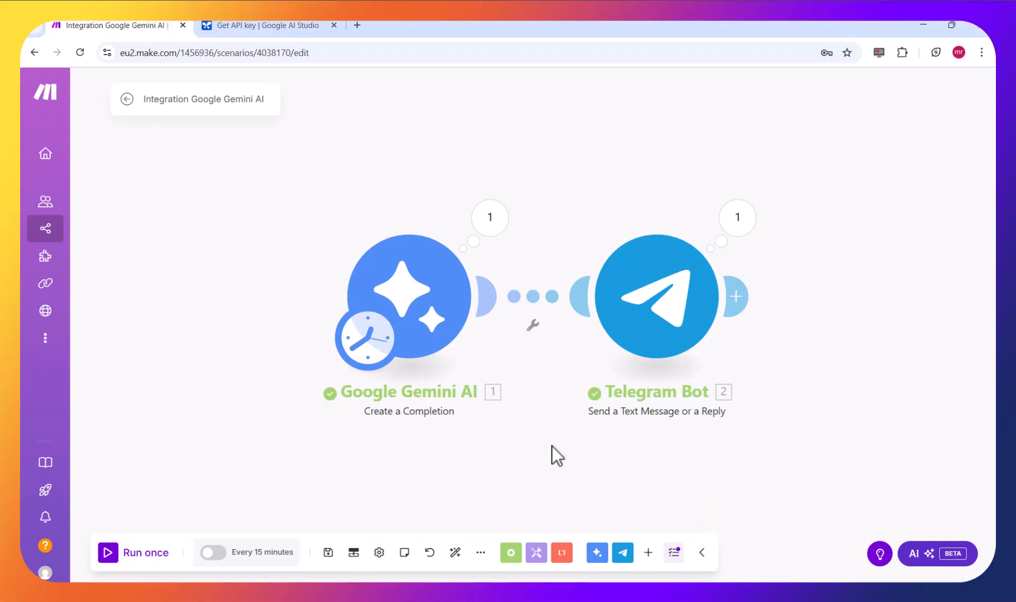
click(222, 554)
click(249, 558)
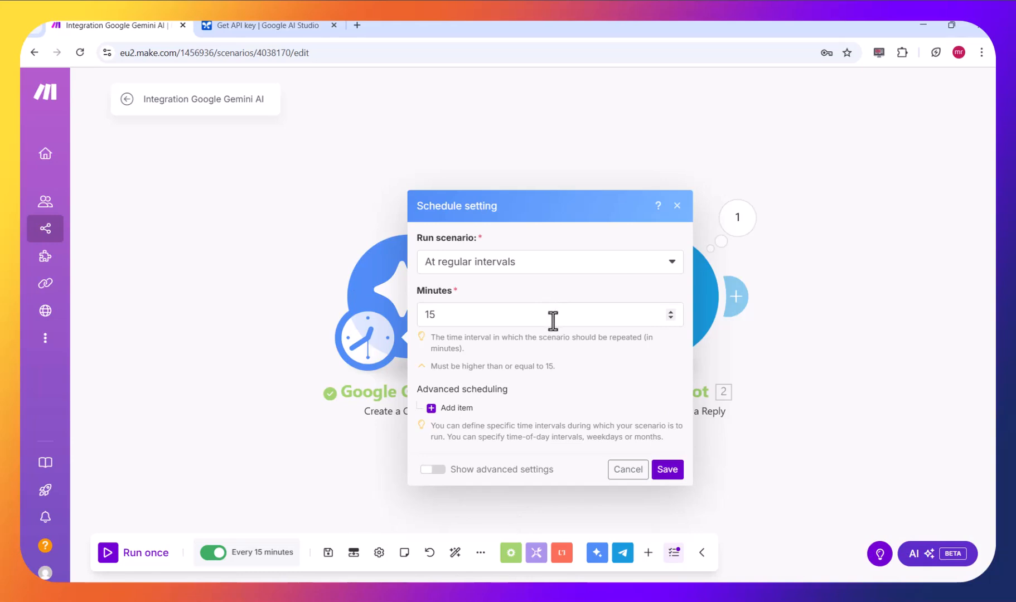
- Try the Once, Every day and Days of the week run options in the schedule settings
click(516, 265)
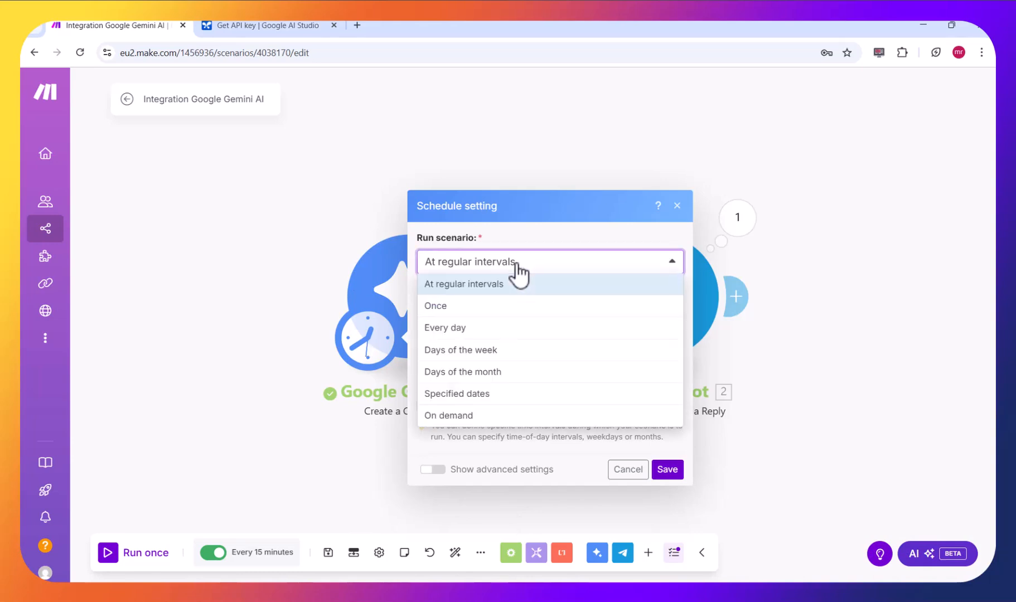
click(522, 305)
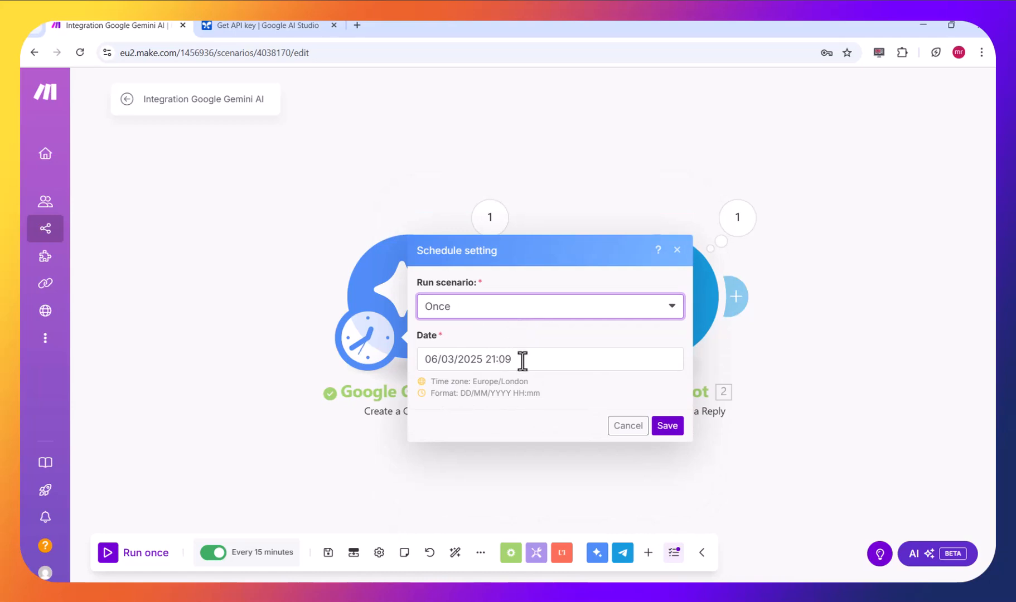
click(496, 313)
click(517, 373)
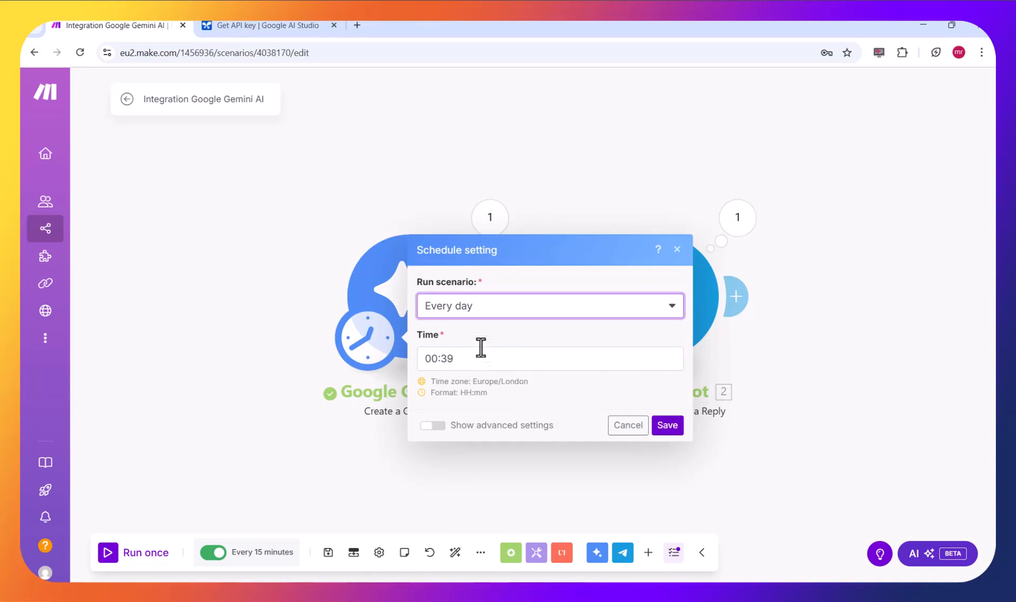
click(483, 318)
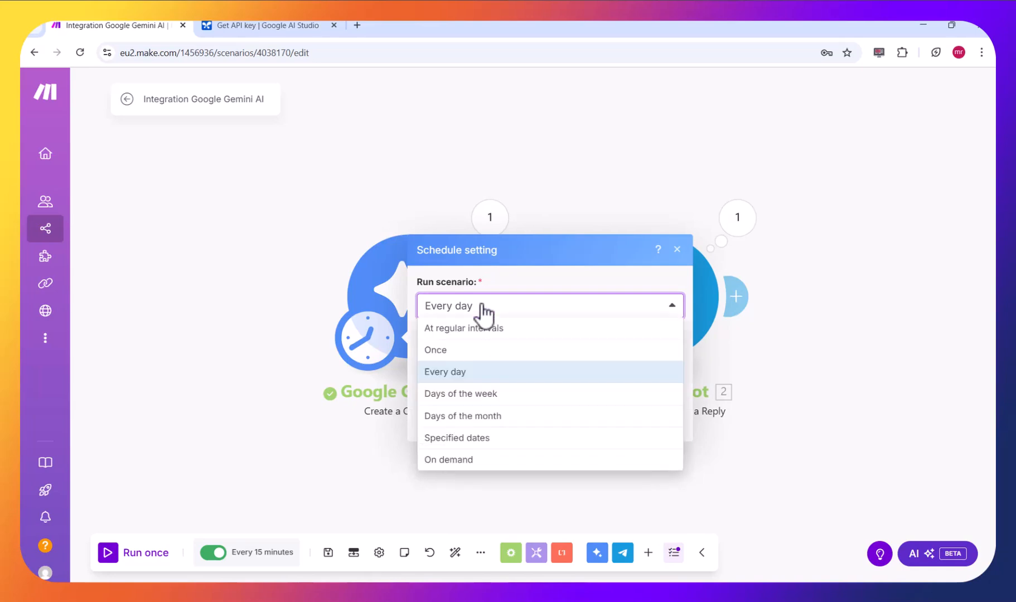
click(516, 395)
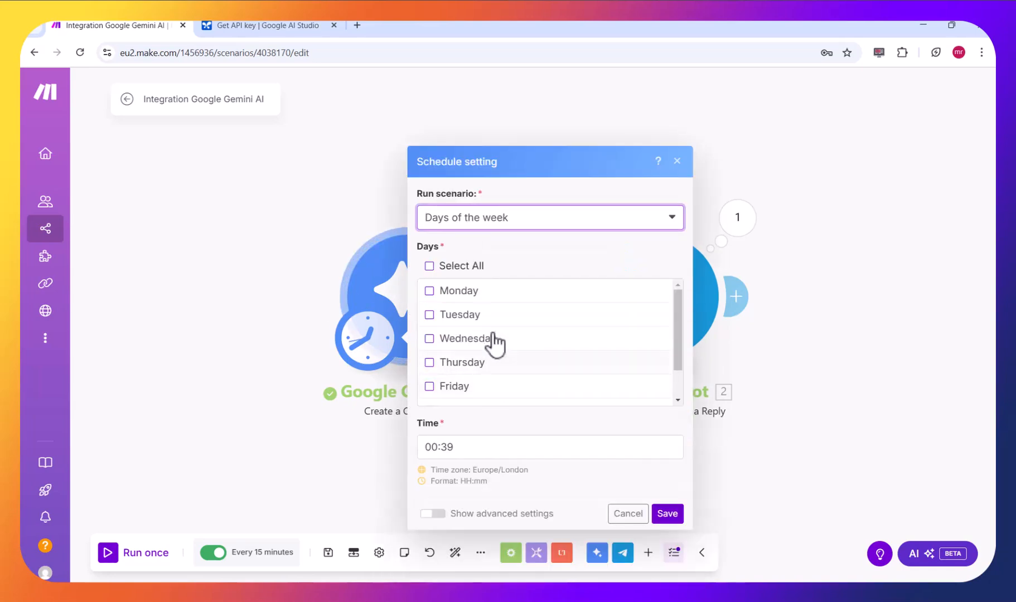
click(497, 223)
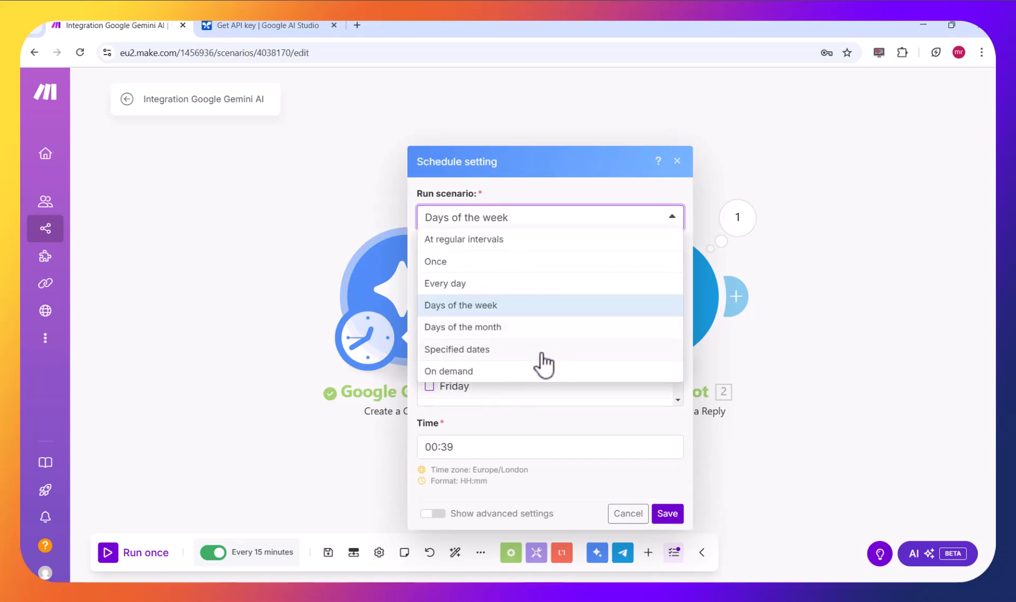
- Show the advanced schedule settings, return the run option to At regular intervals, and close the schedule settings
click(448, 512)
click(507, 145)
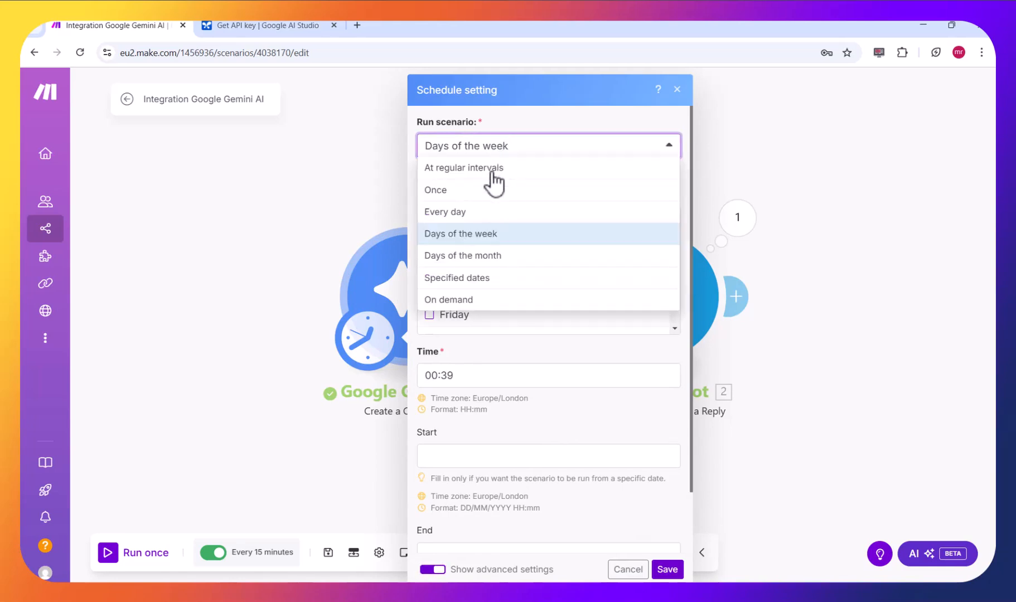
click(493, 170)
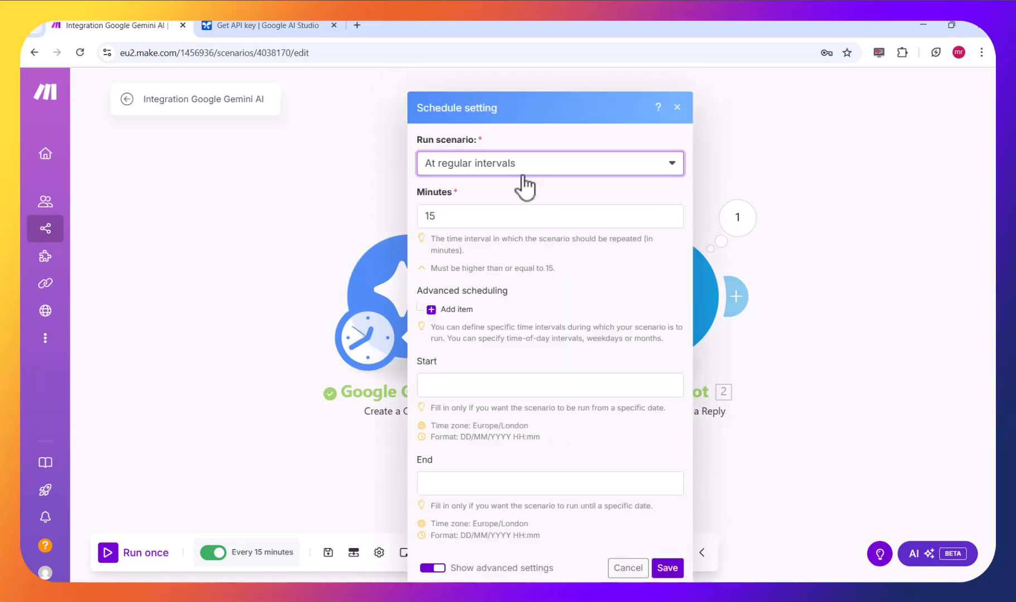
click(522, 172)
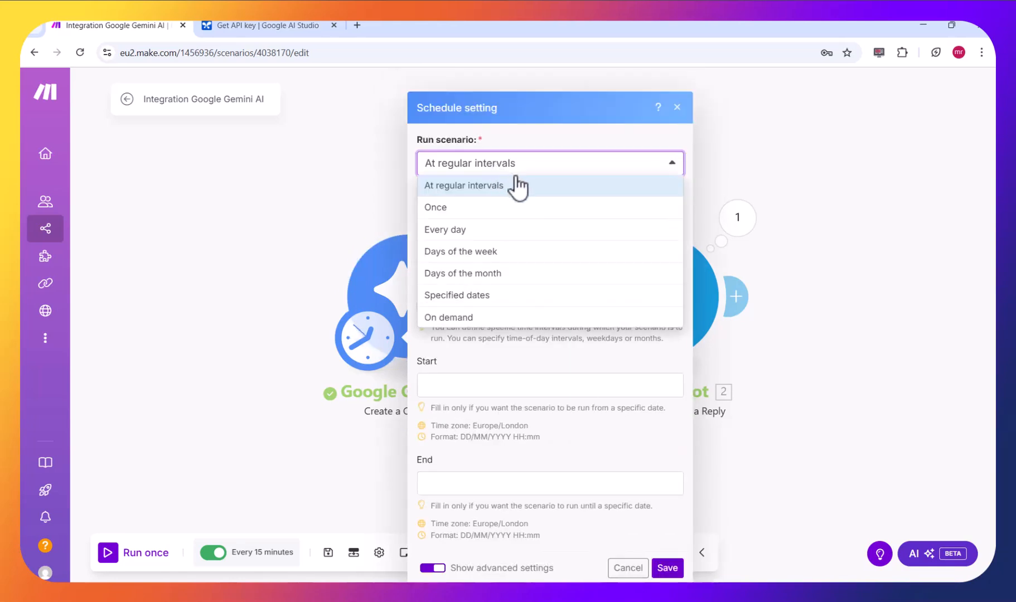
click(510, 363)
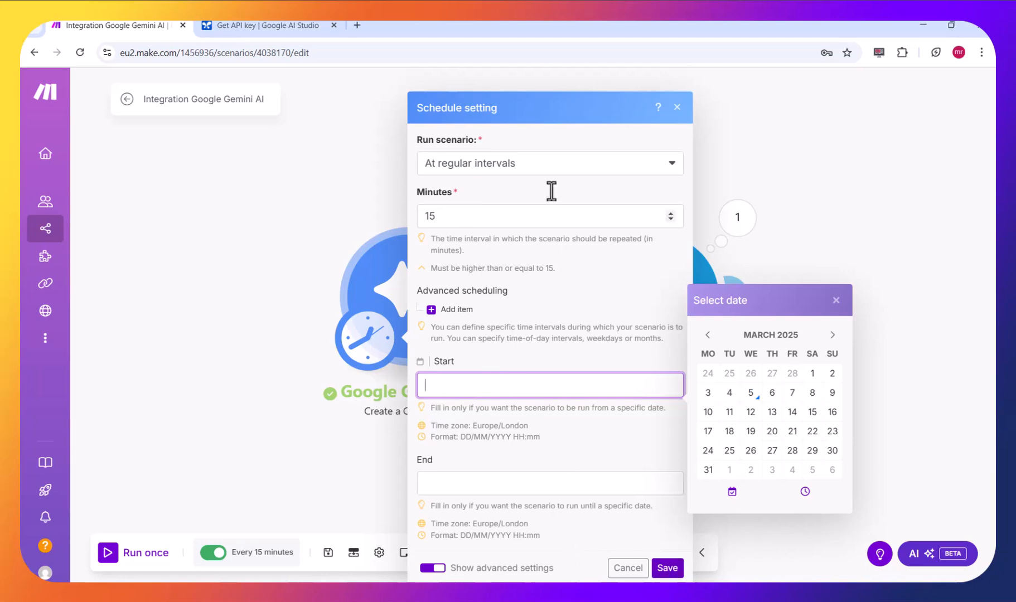
click(486, 219)
double_click(482, 220)
click(390, 223)
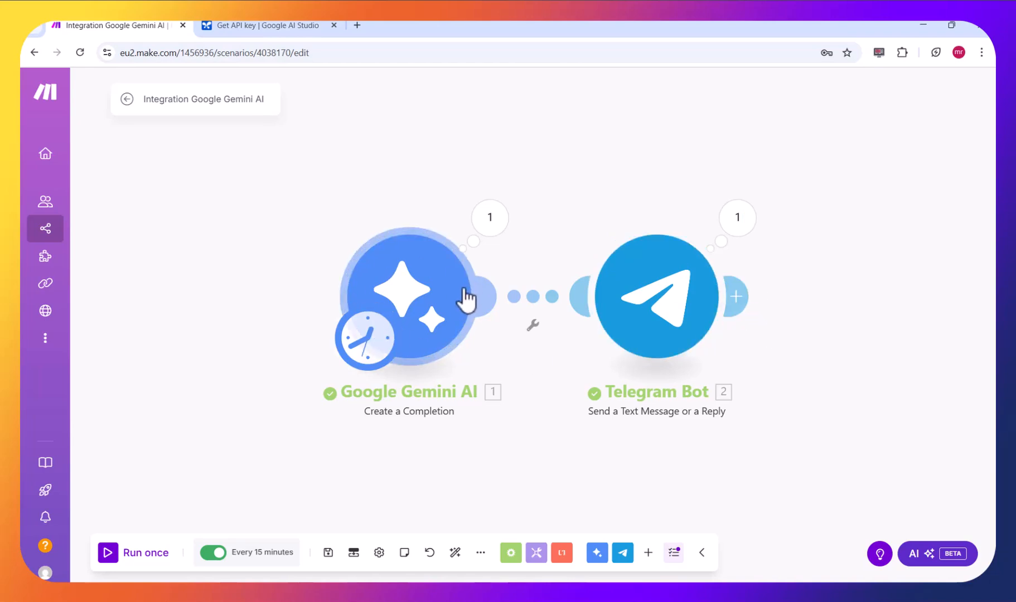
- Move the Google Gemini AI module farther from the Telegram Bot module and slightly above it on the canvas
drag(469, 295, 320, 297)
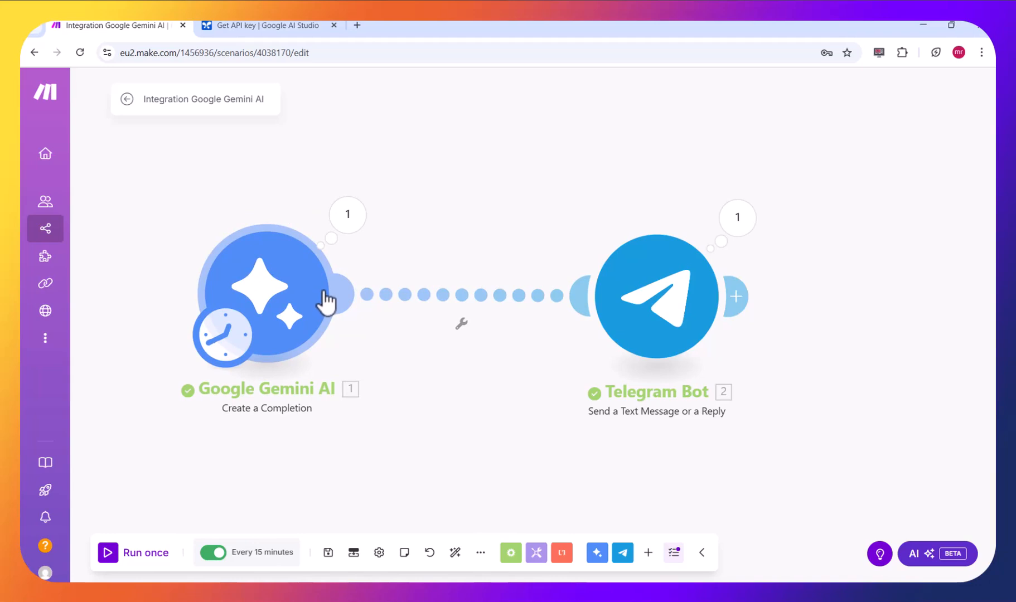
drag(326, 301, 362, 277)
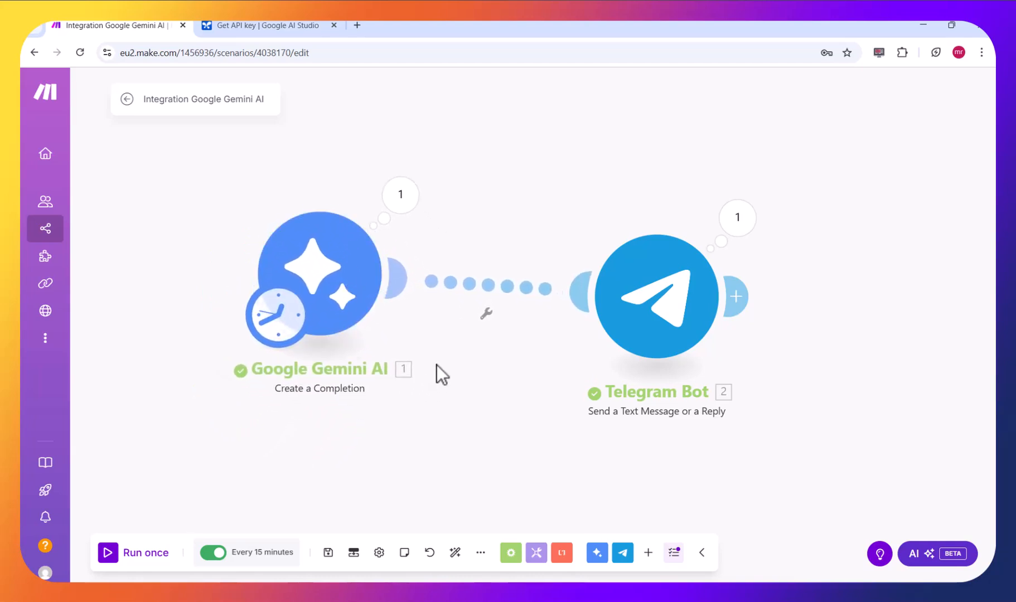